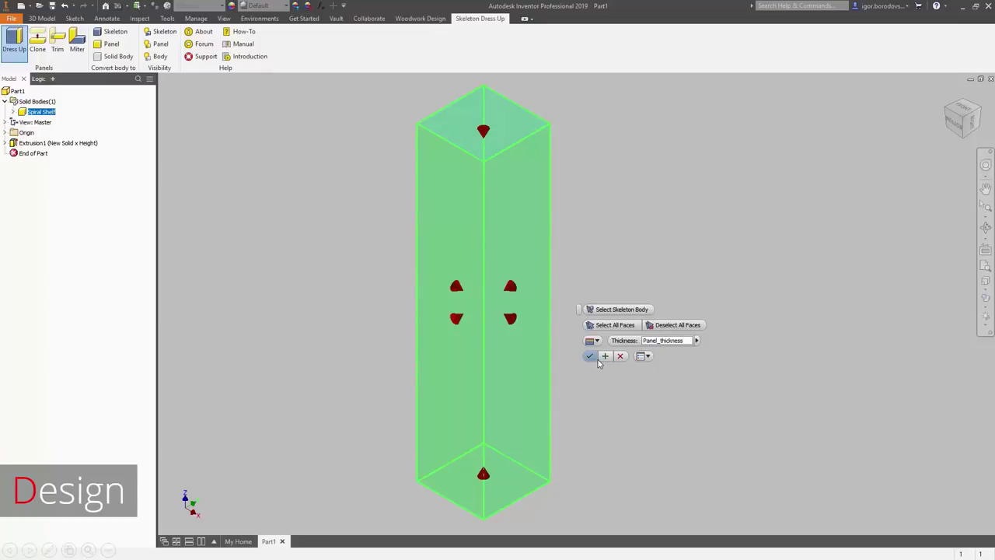
Dress up all faces of the skeleton body with panels of Panel_thickness, and hide the Spiral Shelf skeleton.
click(596, 359)
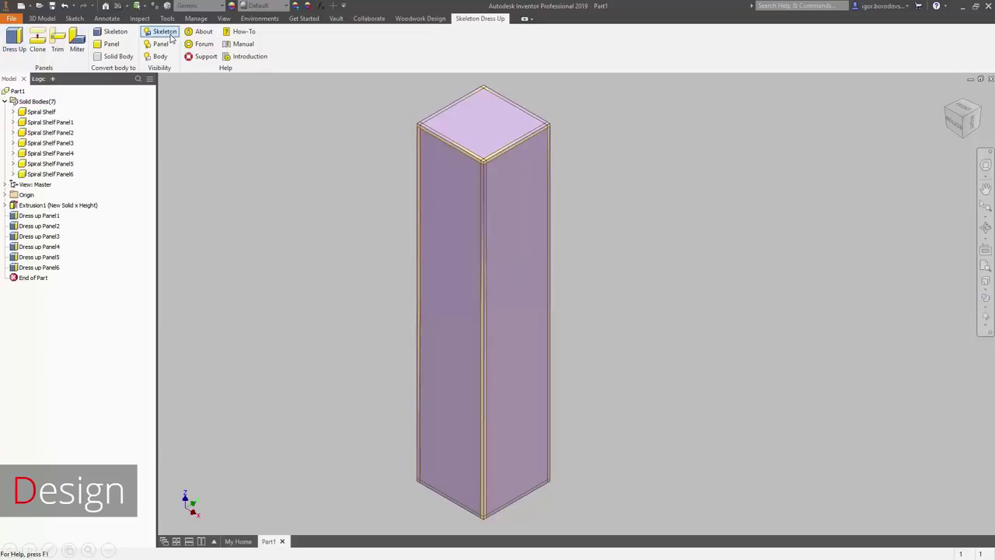
click(166, 33)
click(617, 342)
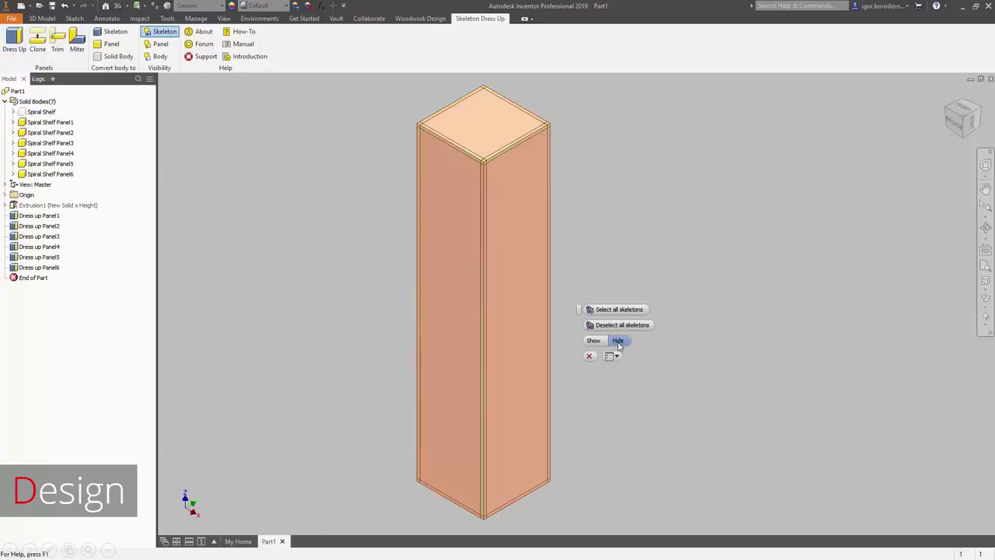
click(588, 355)
Trim the four vertical side panels, using the top and bottom panels as bounding components.
click(58, 48)
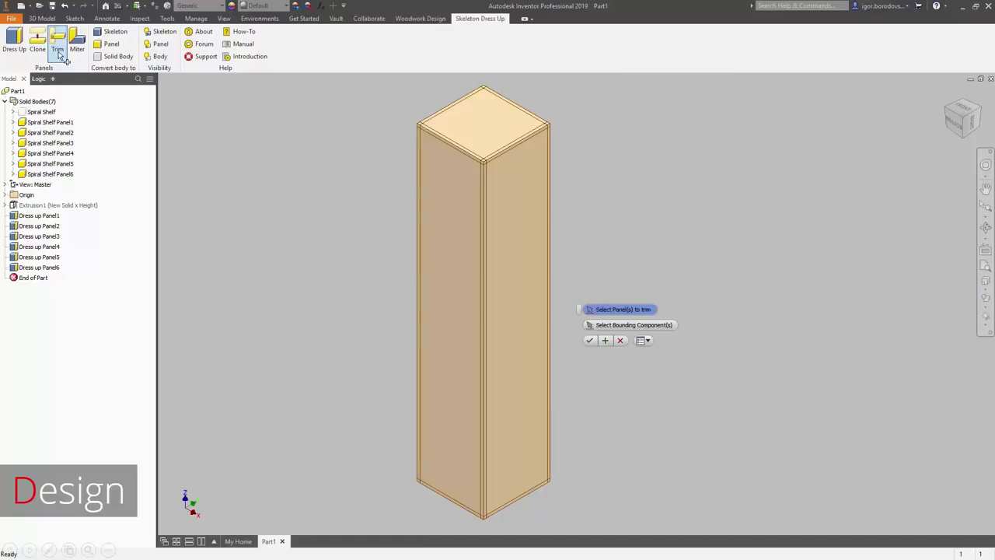
click(614, 324)
click(533, 159)
click(535, 499)
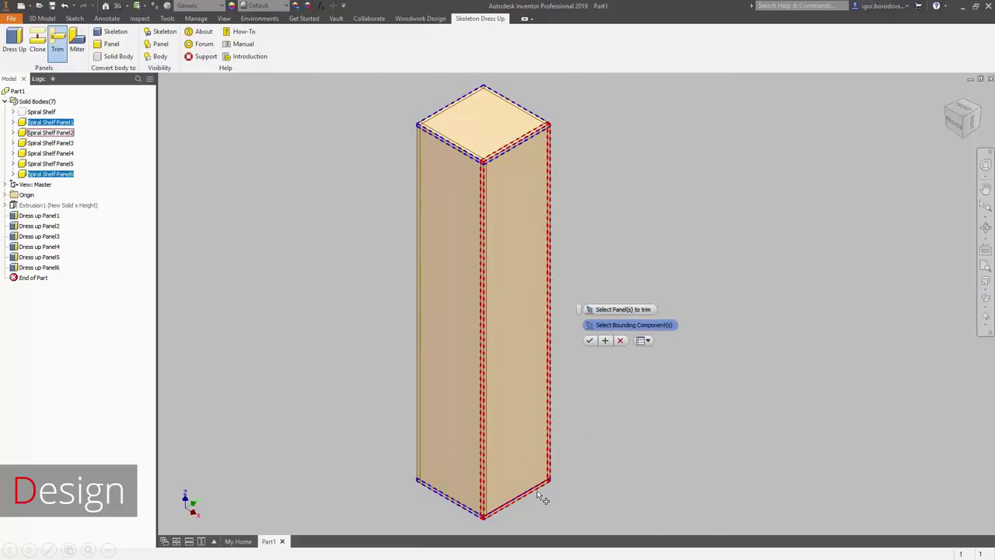
click(608, 345)
Trim the overlapping vertical side panels against their adjoining side panels.
click(533, 289)
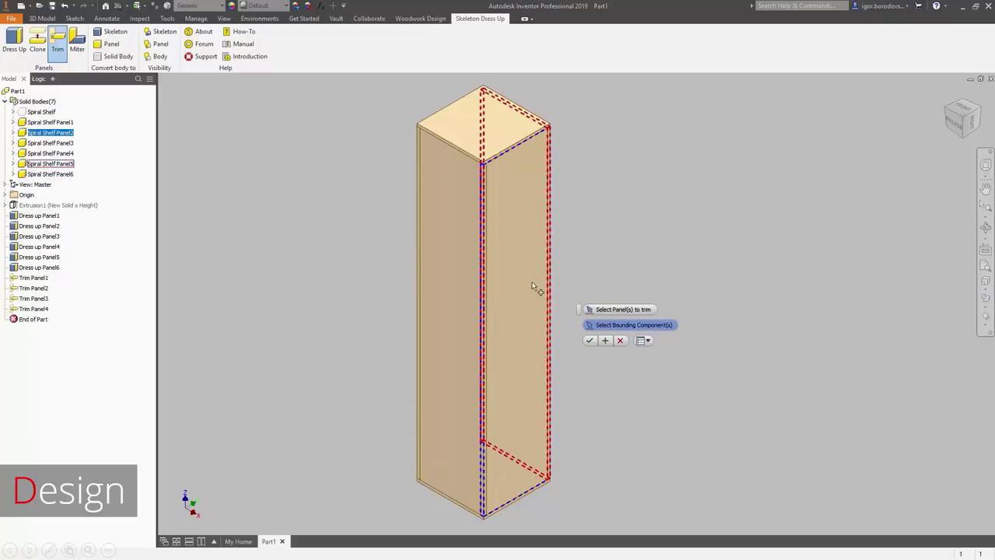
click(461, 282)
click(604, 344)
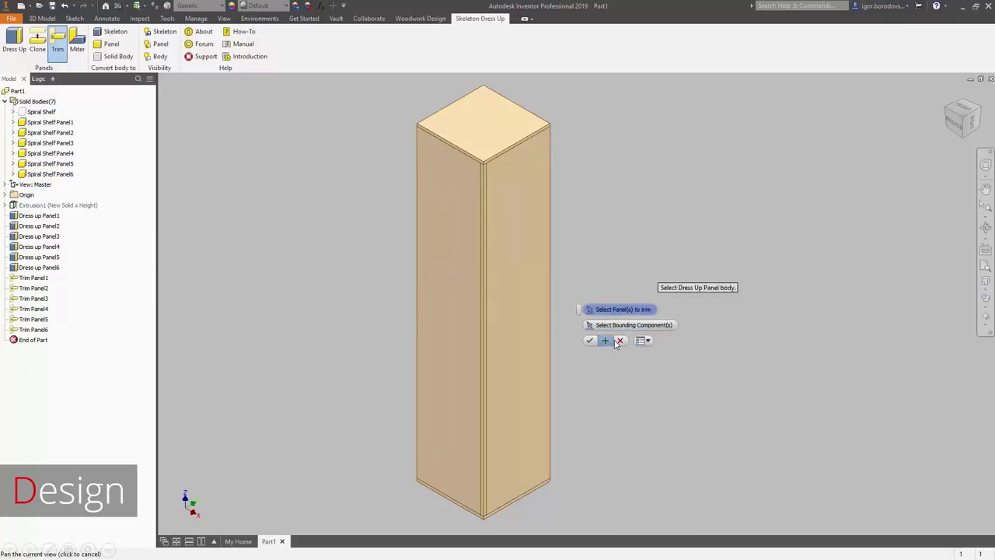
Trim the remaining overlap between the vertical side panels at the opposite corner of the box and finish trimming.
click(948, 115)
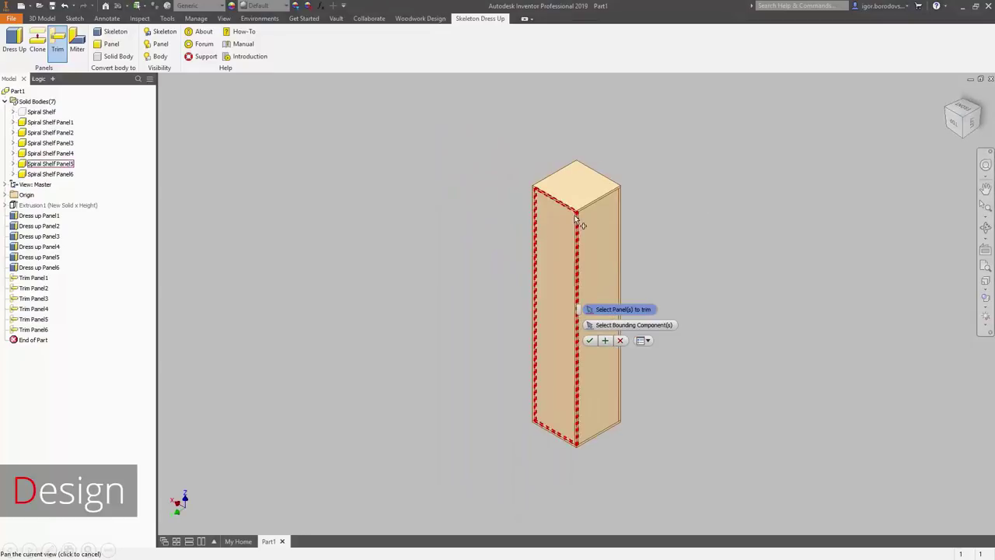
scroll(529, 238, up, 4)
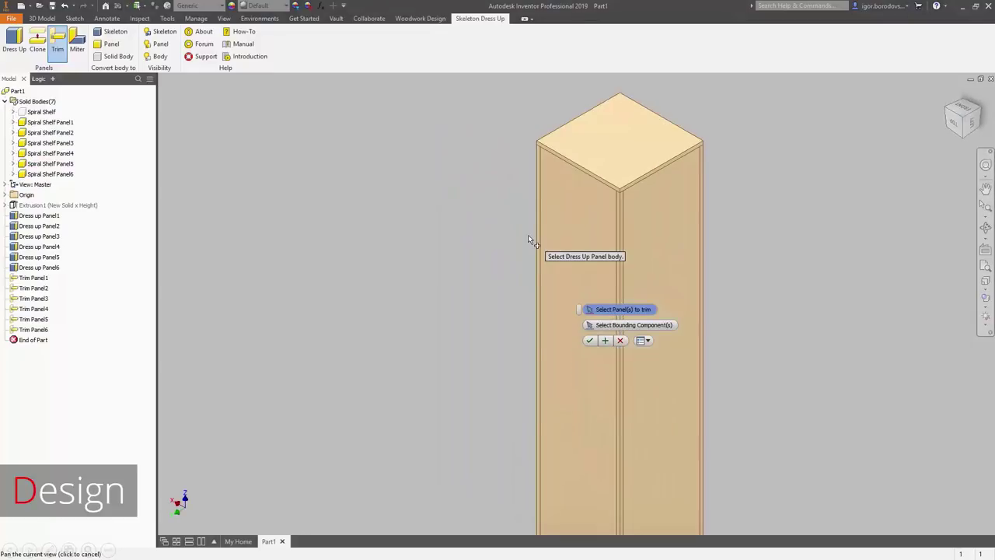
click(593, 342)
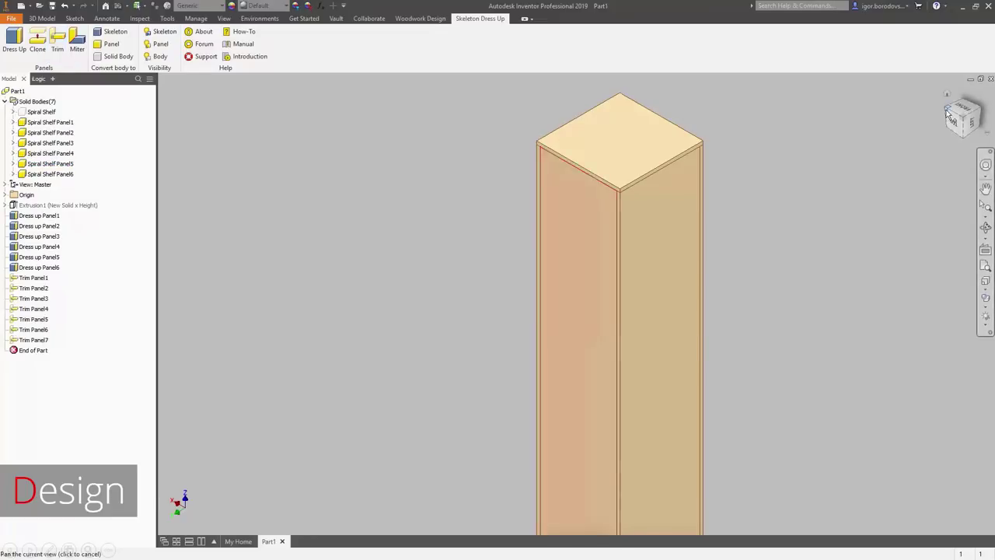
Show only the Spiral Shelf skeleton body and hide all the panel bodies.
click(948, 115)
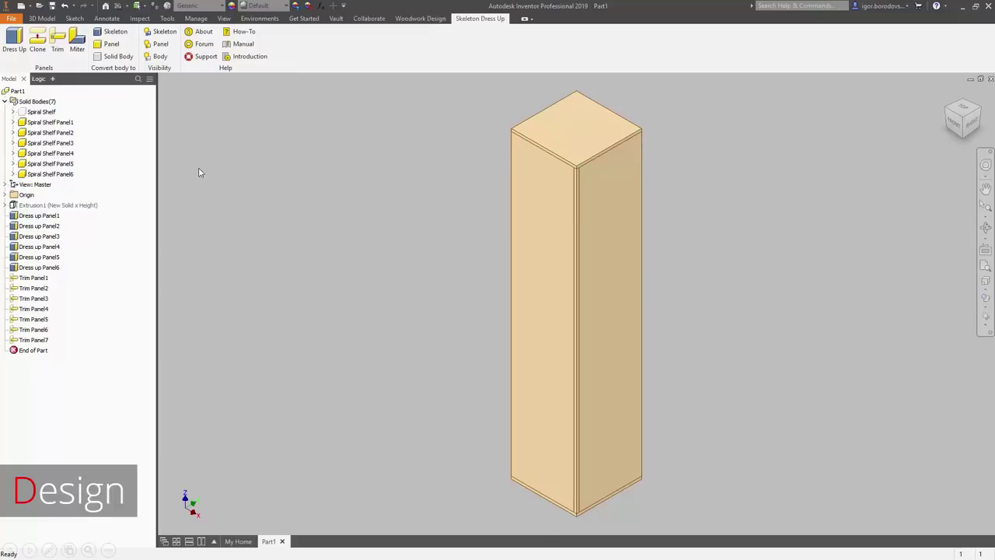
right_click(50, 111)
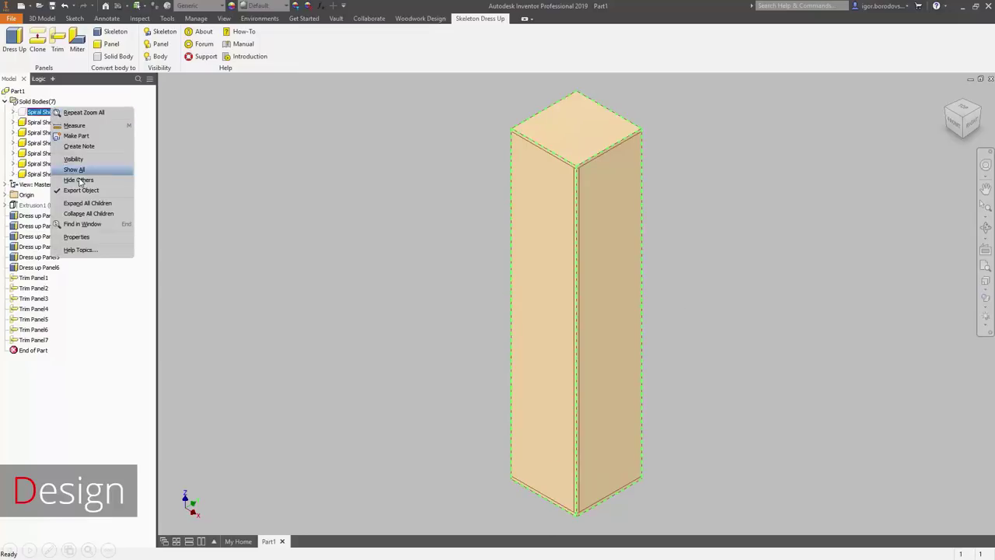
click(78, 180)
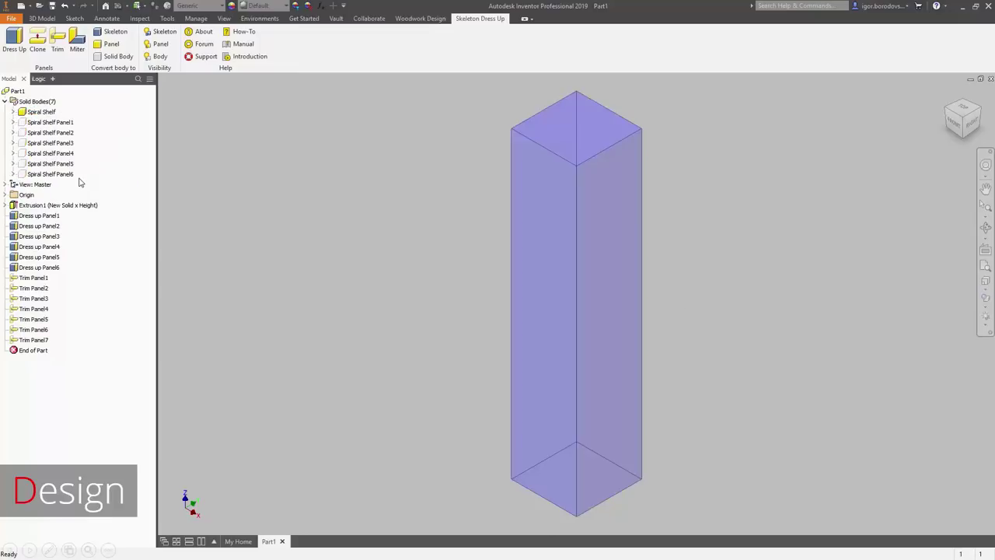
Start a 2D sketch on the skeleton's front face and draw a vertical line down from the top edge with length Panel_thickness.
click(42, 18)
click(21, 43)
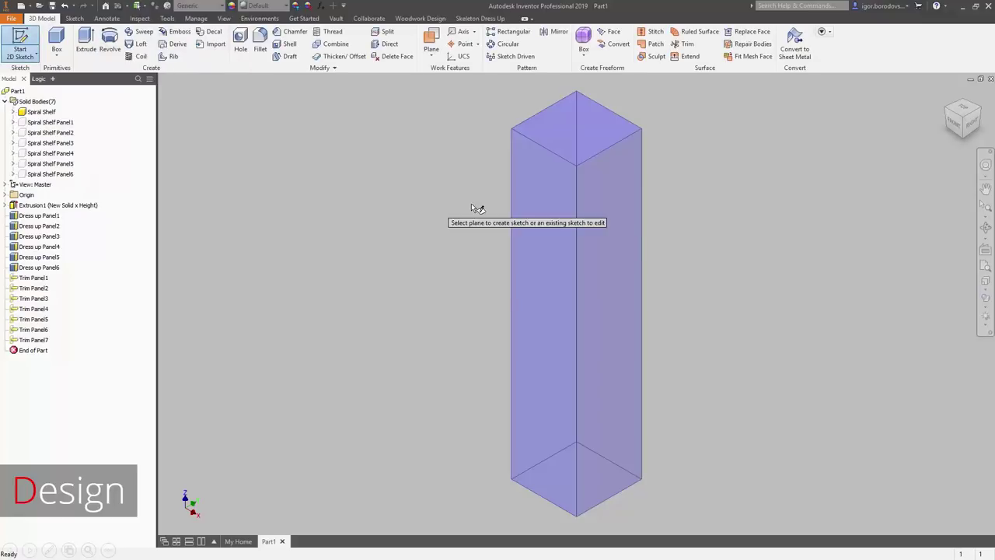
click(547, 203)
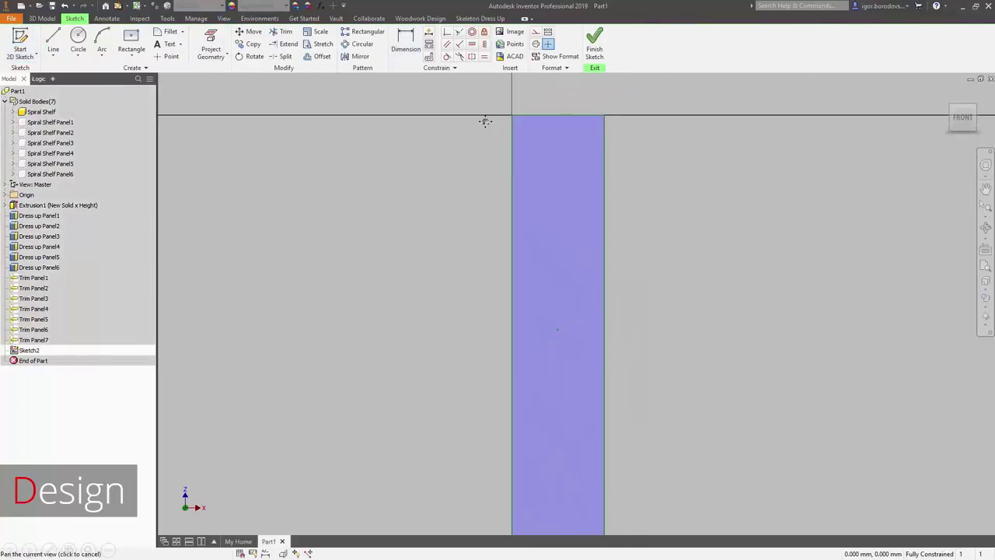
right_click(526, 170)
click(526, 129)
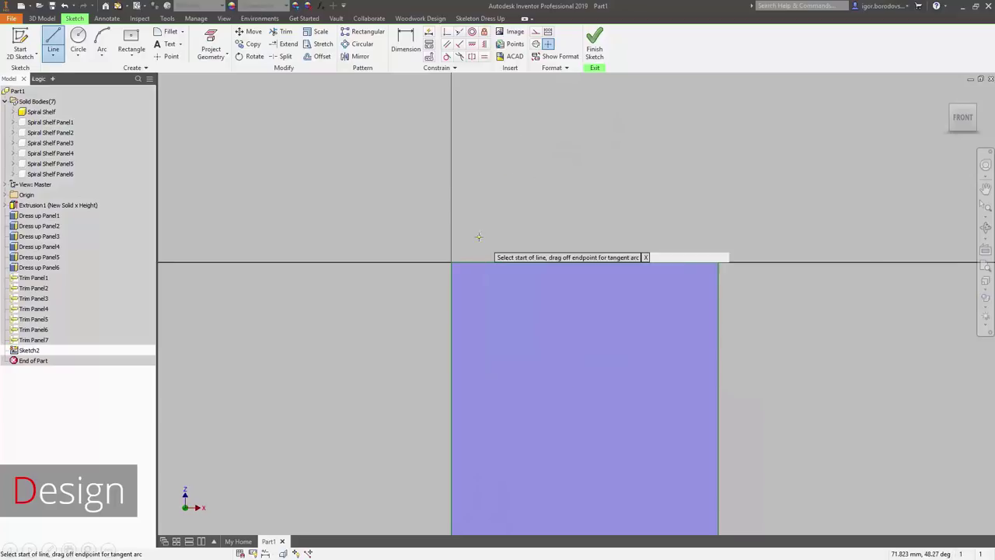
click(483, 263)
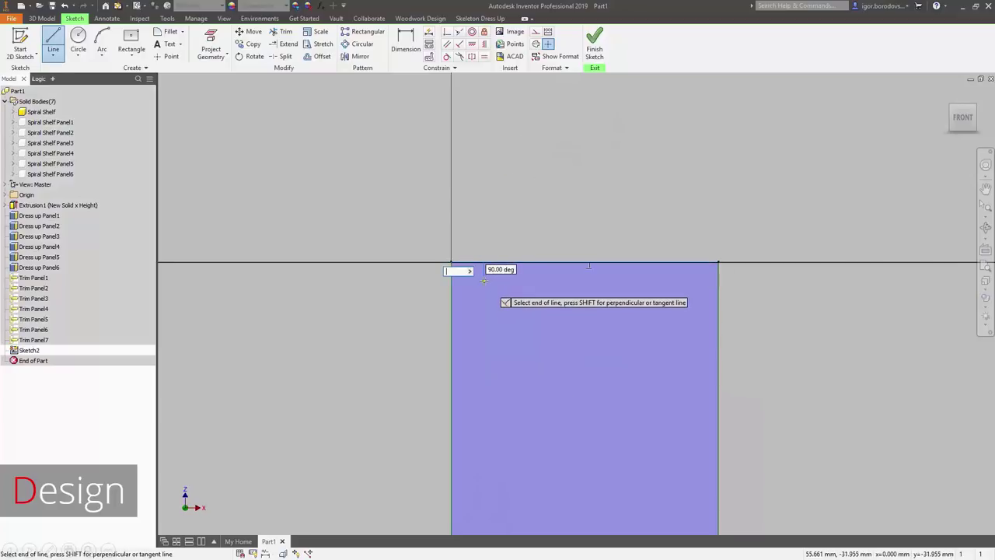
click(469, 271)
click(491, 272)
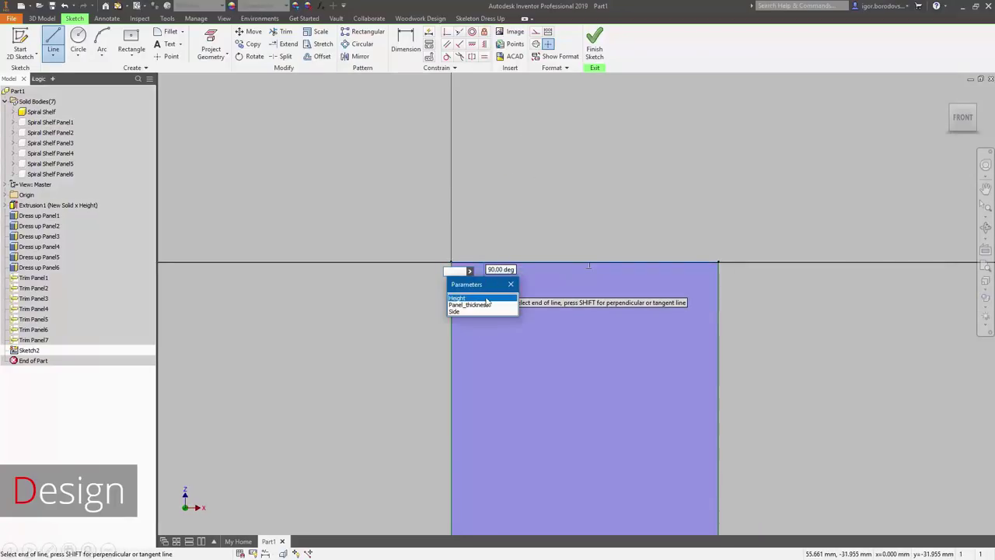
click(470, 305)
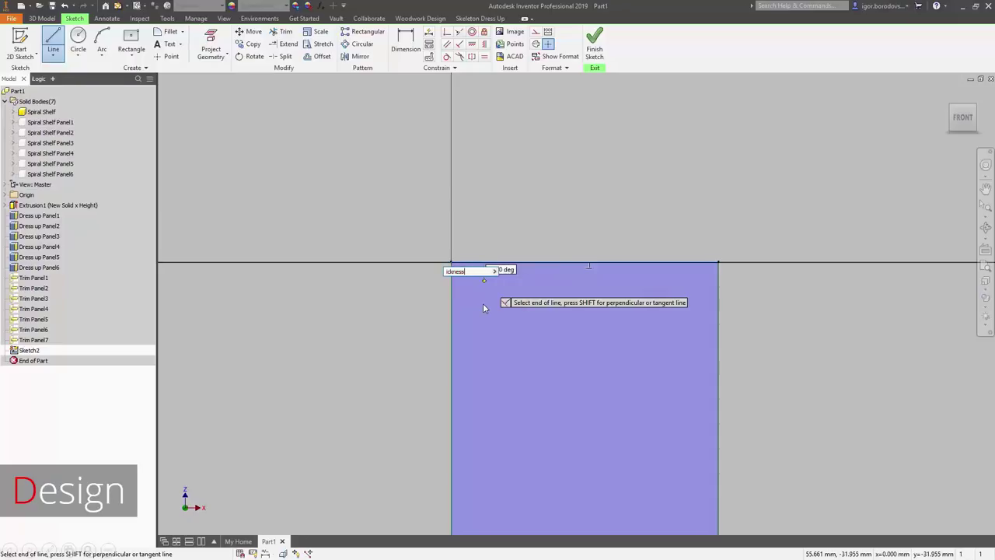
key(Return)
key(Escape)
Dimension the short line's distance from the face's nearest vertical edge as 2*Panel_thickness and finish the sketch.
key(d)
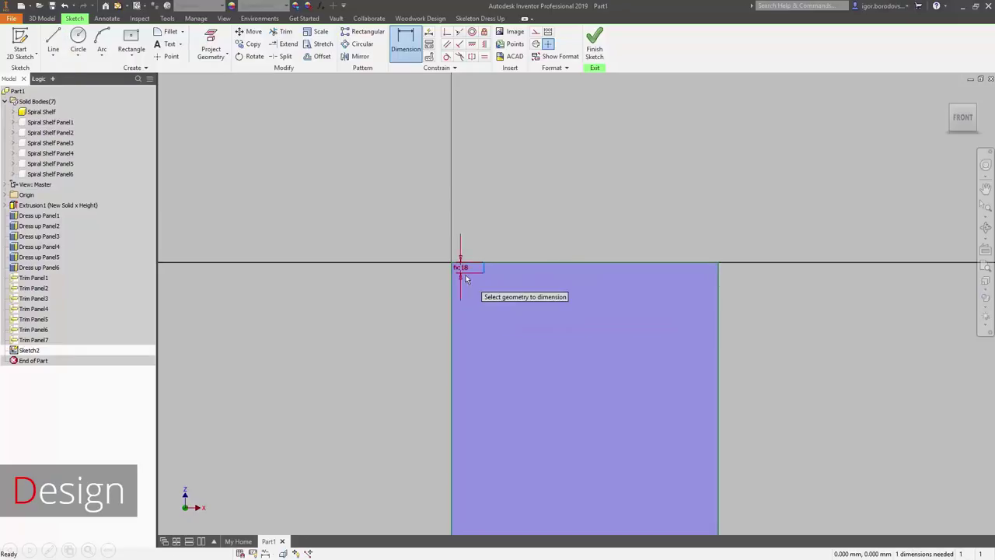
scroll(482, 306, up, 5)
click(586, 220)
click(536, 154)
text(2*)
click(606, 192)
click(625, 229)
click(541, 229)
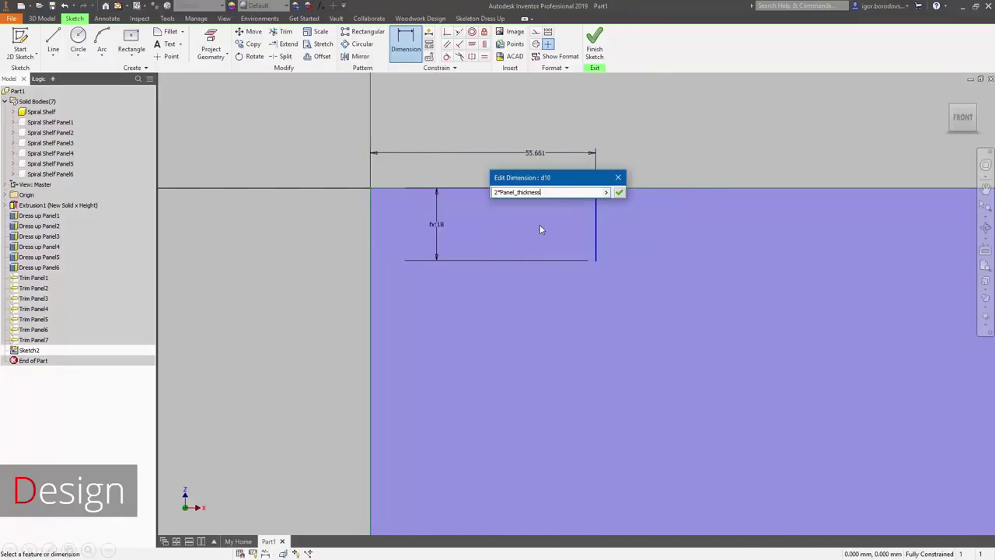
click(619, 192)
click(593, 48)
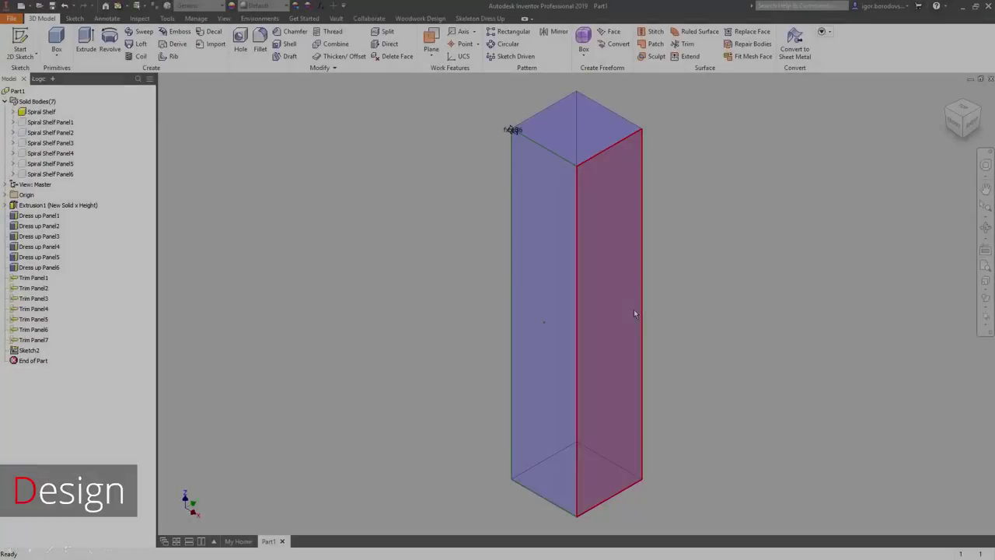
Sketch a matching 18 mm line on the right face, 36 mm from its far bottom corner, and convert the sketch geometry to construction.
click(634, 308)
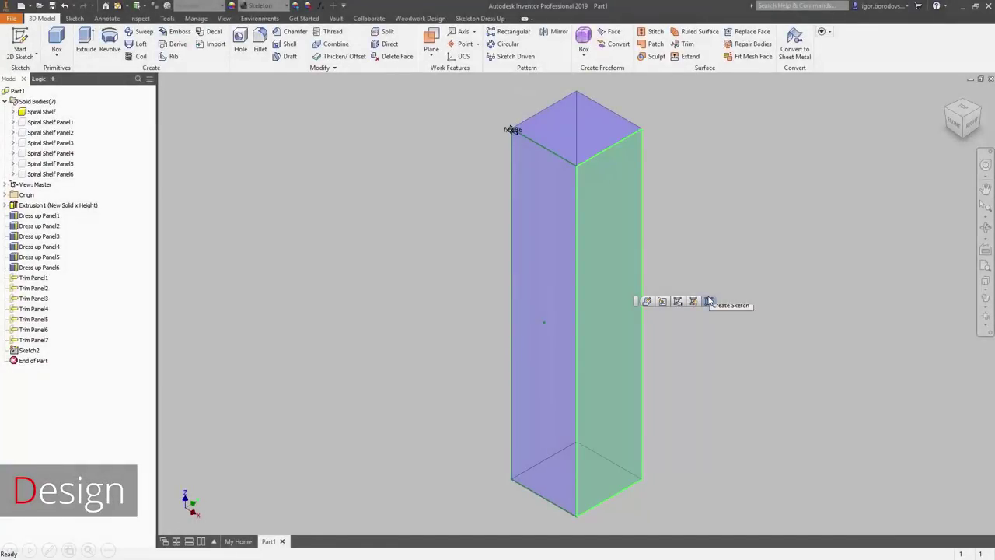
click(707, 300)
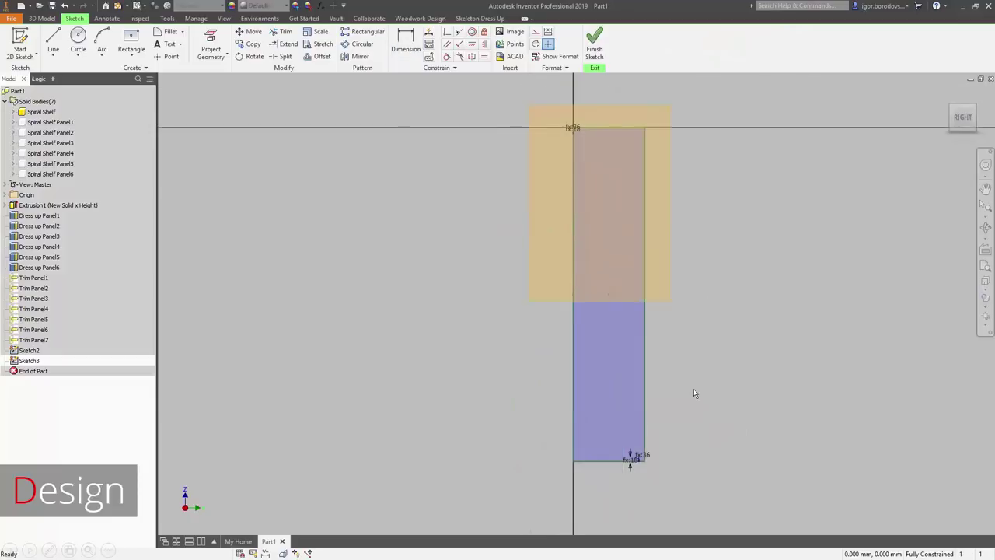
key(F8)
right_click(731, 386)
click(761, 384)
key(F9)
click(591, 54)
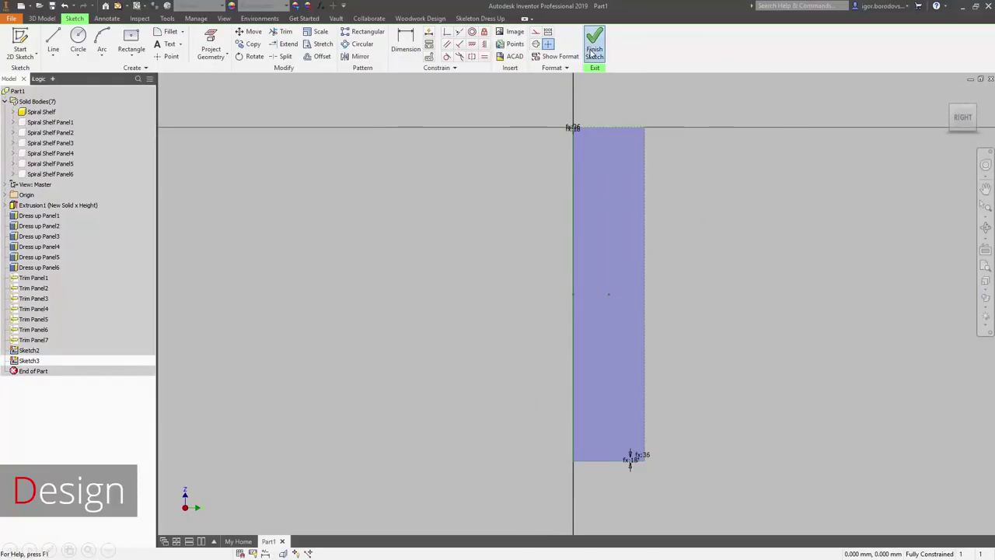
Start a 3D sketch and draw a control vertex spline between the free endpoints of the upper and lower short sketch lines.
click(35, 57)
click(38, 93)
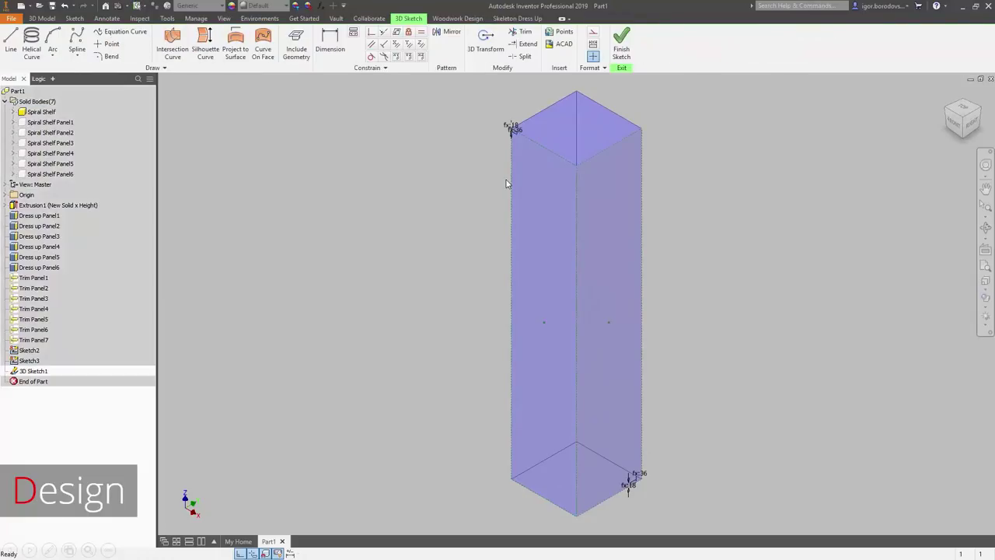
click(77, 41)
scroll(526, 140, up, 5)
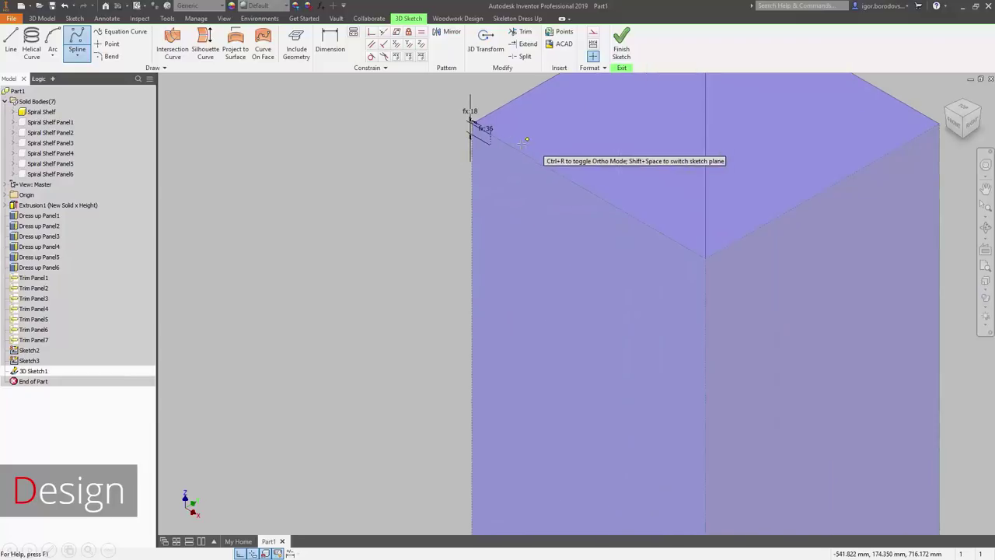
scroll(474, 144, up, 2)
scroll(471, 142, down, 1)
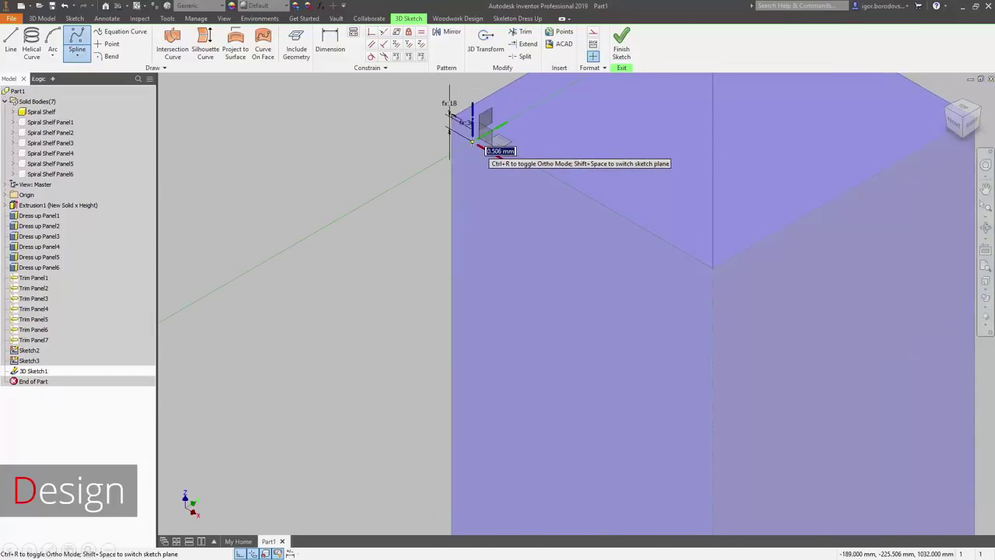
scroll(472, 143, down, 6)
scroll(558, 391, up, 8)
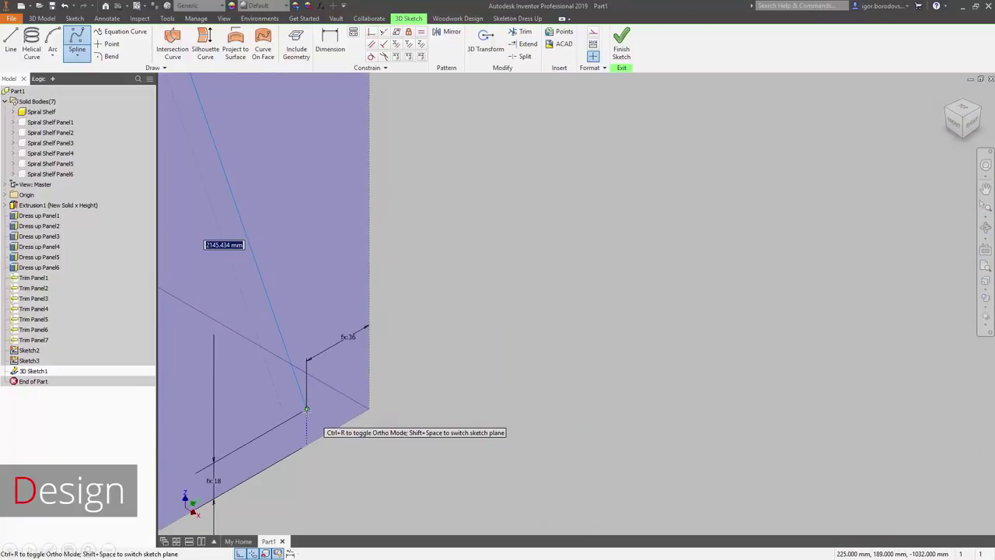
click(306, 408)
scroll(388, 360, down, 5)
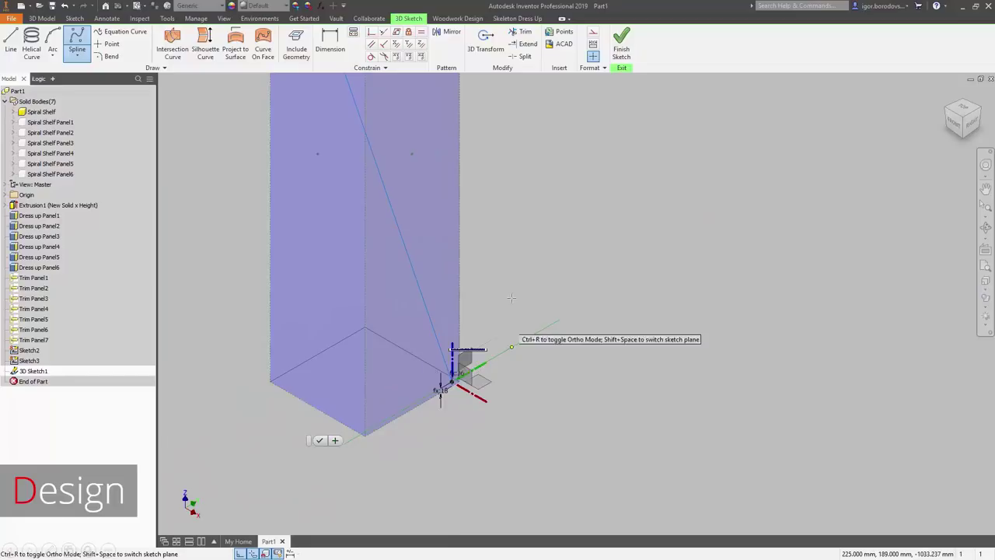
scroll(511, 298, down, 5)
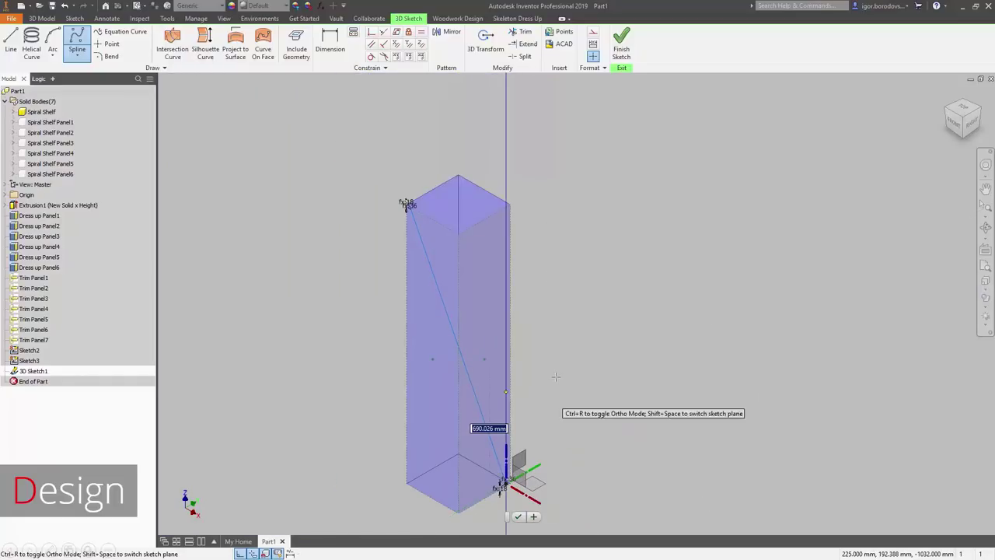
right_click(556, 376)
click(597, 379)
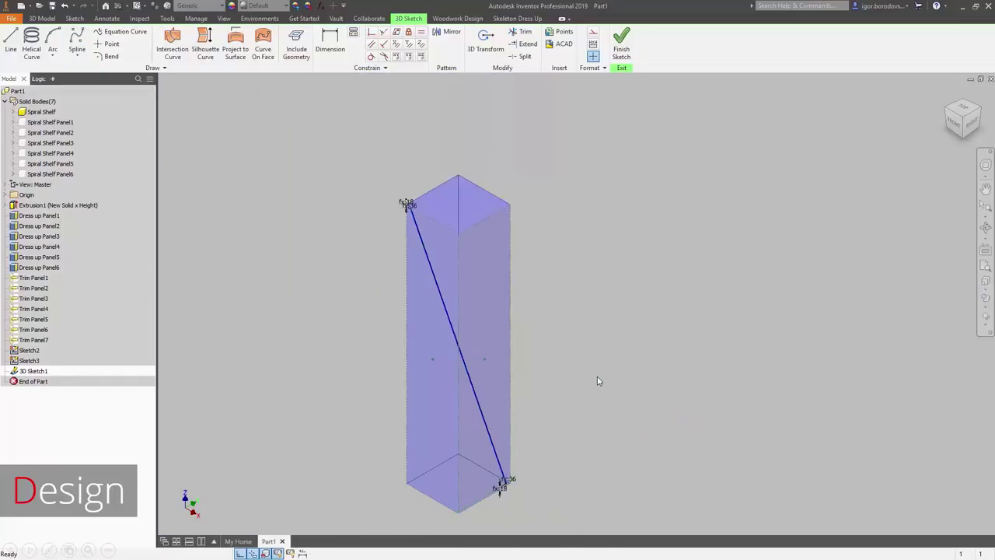
Insert an additional control vertex on the lower half of the spline.
right_click(450, 327)
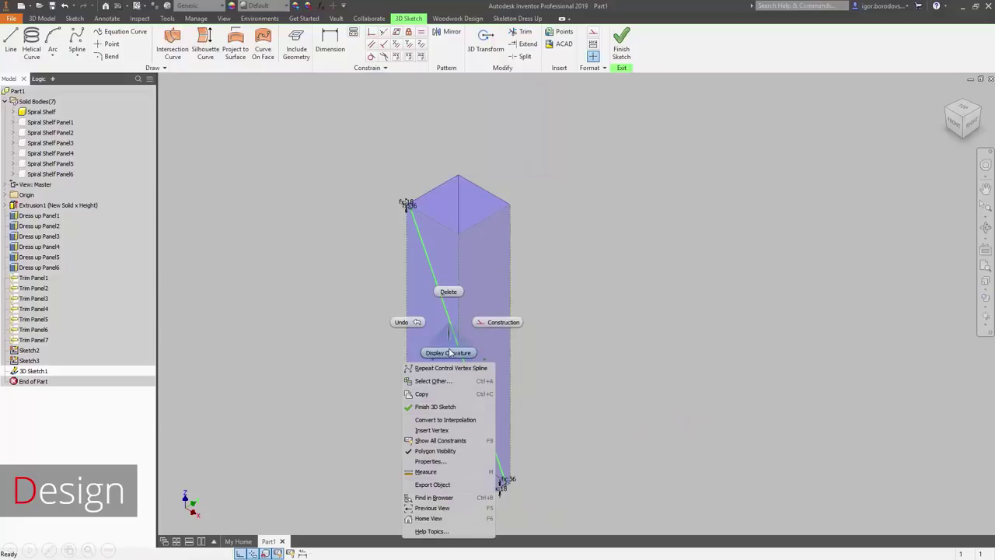
key(Escape)
right_click(474, 396)
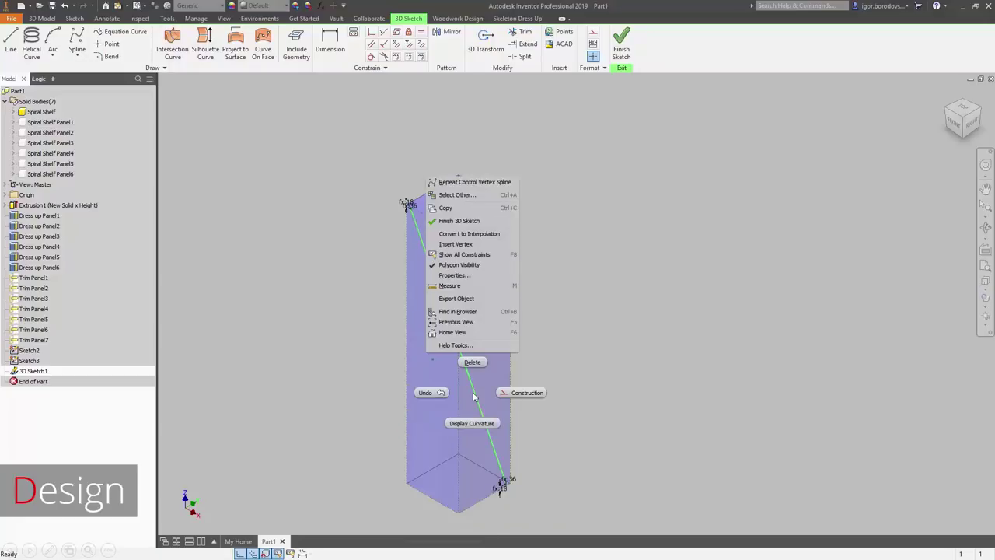
click(479, 244)
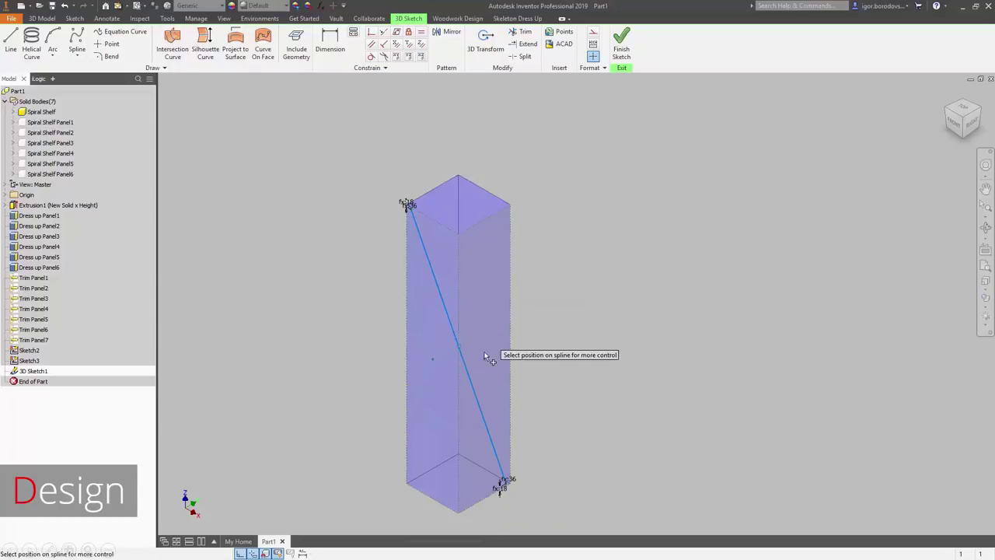
click(475, 392)
key(Escape)
Insert a control vertex on the spline's upper half and constrain both inner vertices coincident to the midpoints of the two outer vertical edges.
click(445, 308)
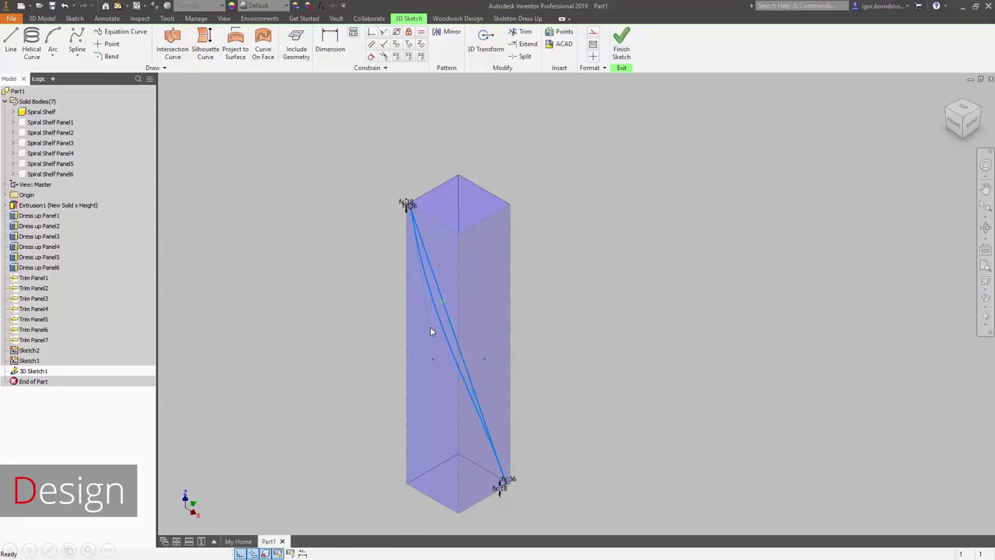
drag(476, 398, 495, 376)
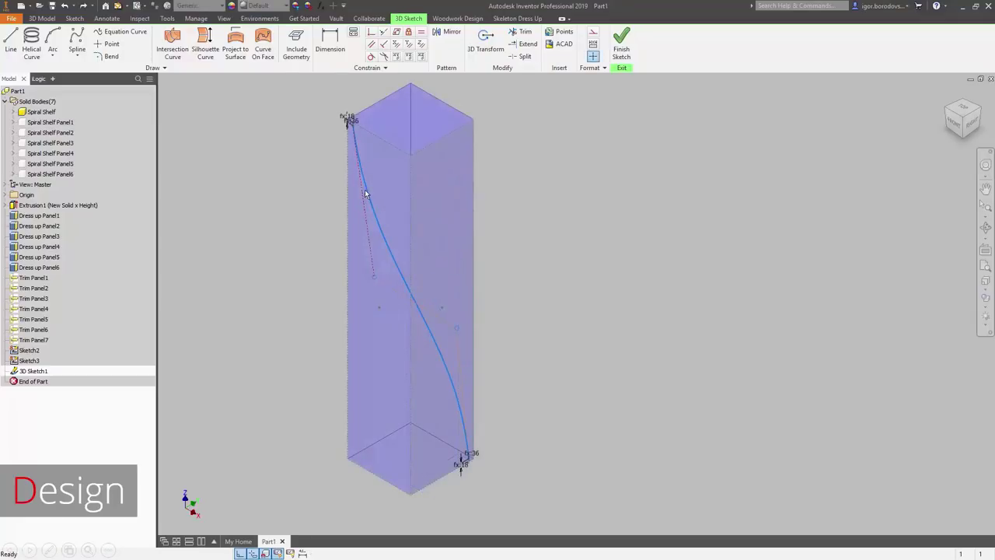
click(373, 32)
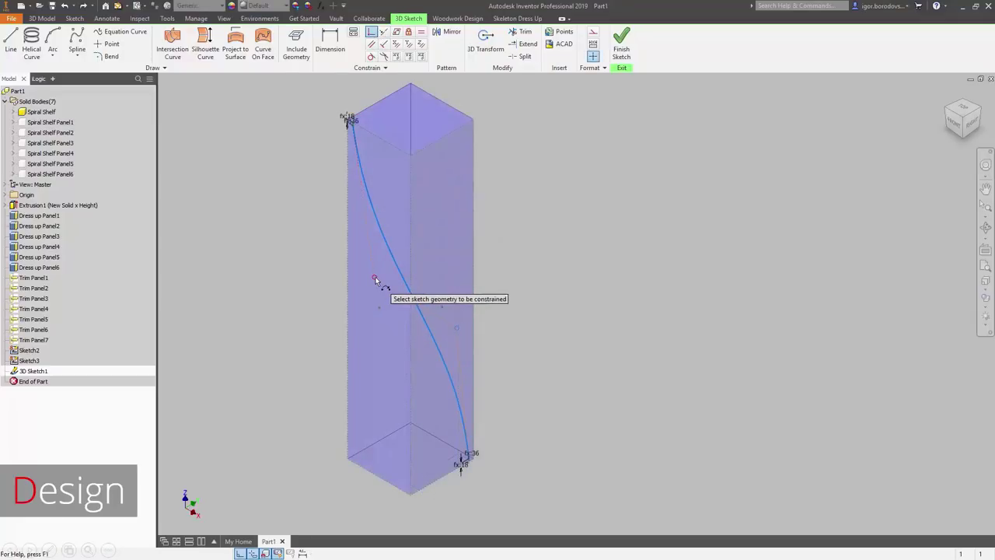
click(348, 298)
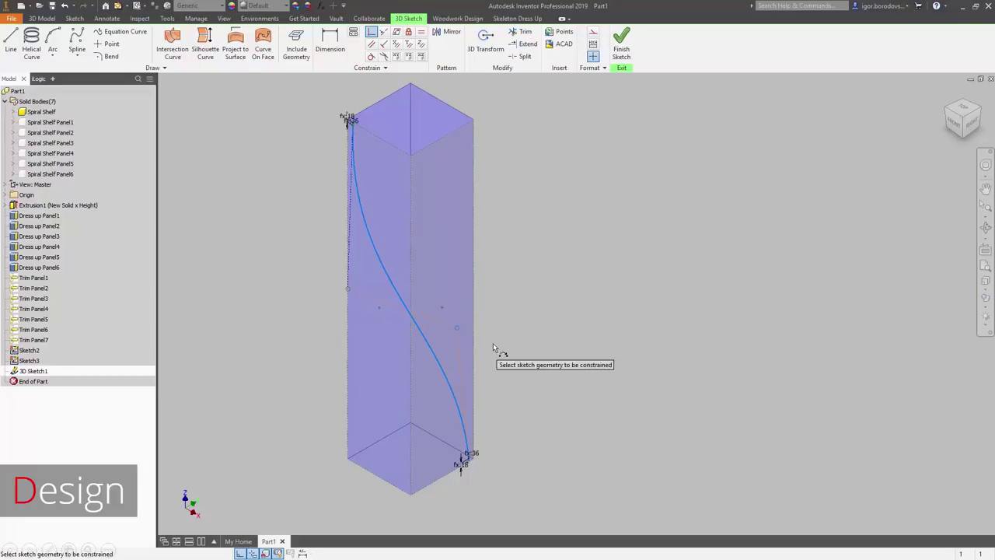
click(474, 298)
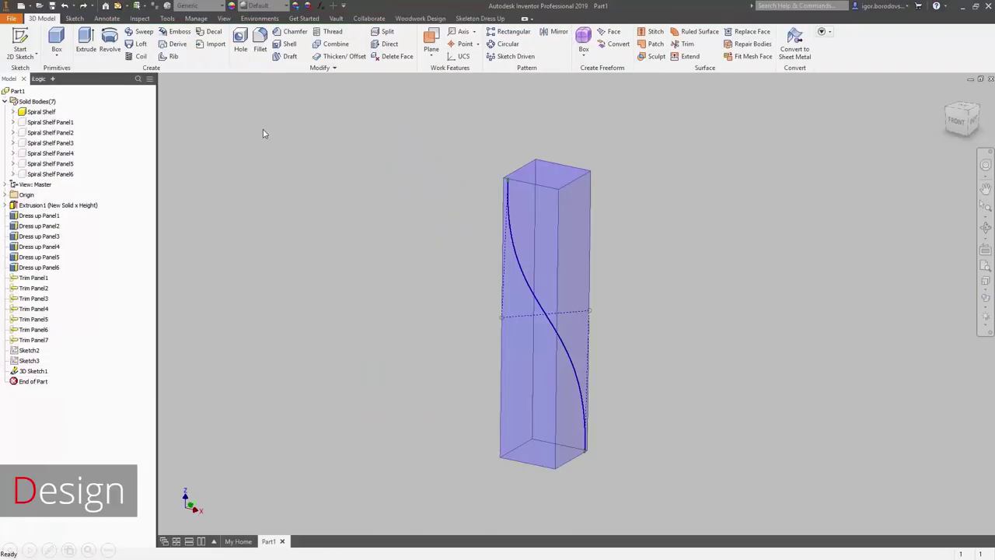
Isolate Spiral Shelf Panel3, create a sketch on its front face, project the 3D spline onto it and finish the sketch.
right_click(49, 144)
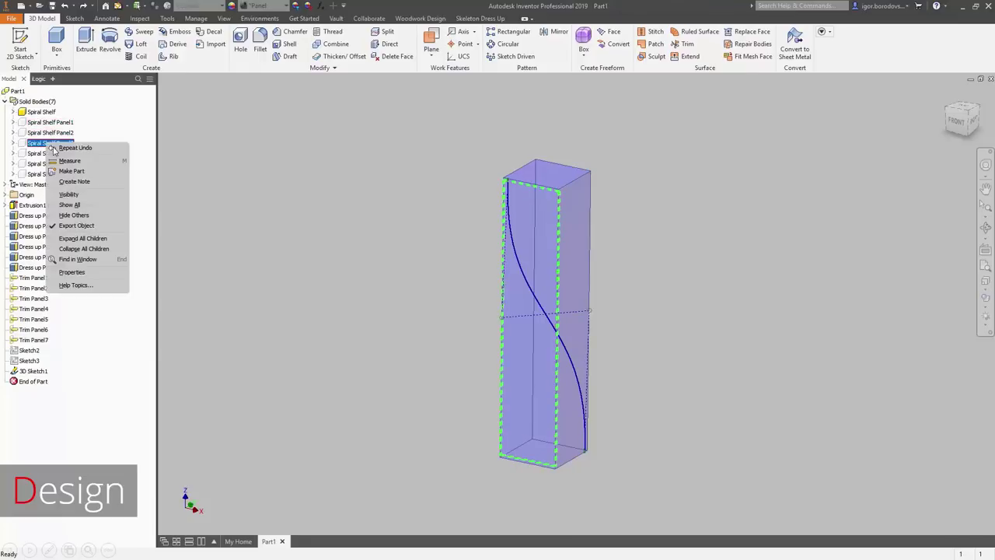
click(92, 215)
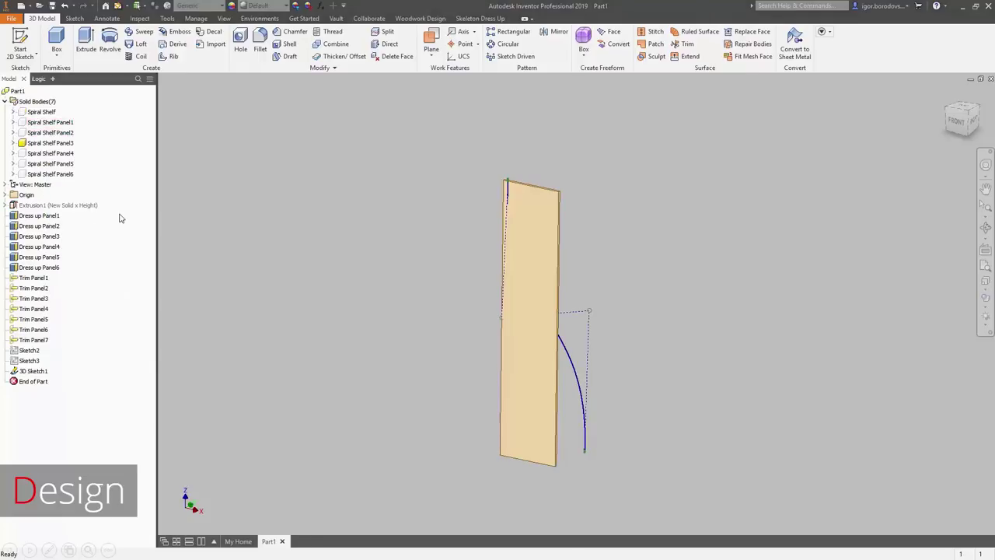
click(20, 43)
click(533, 256)
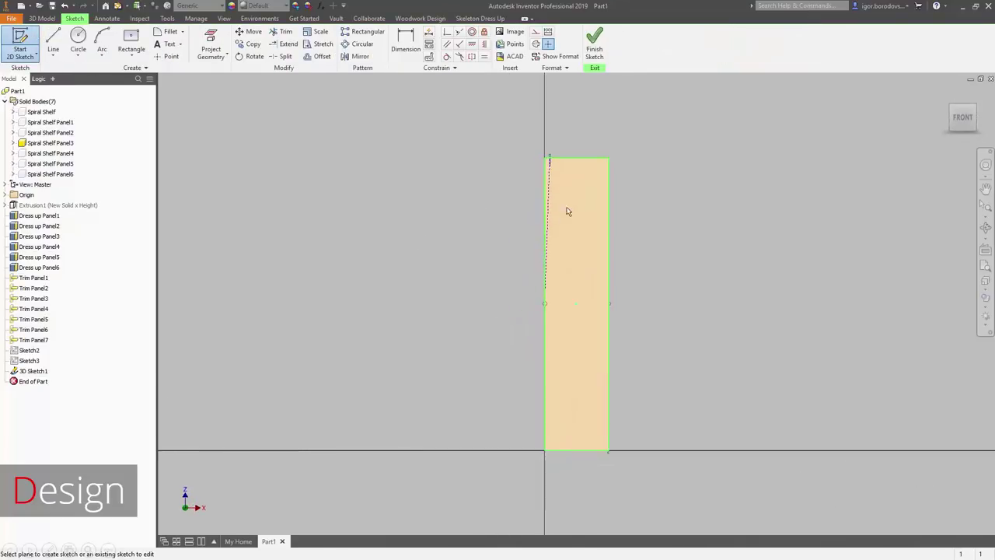
click(211, 45)
shift+middle_drag(740, 189, 614, 373)
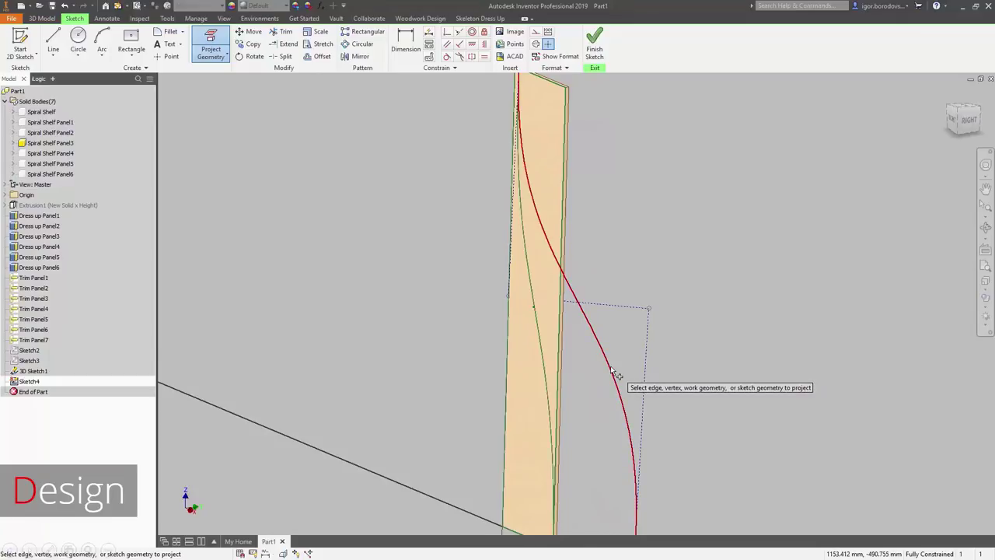
click(614, 373)
key(F5)
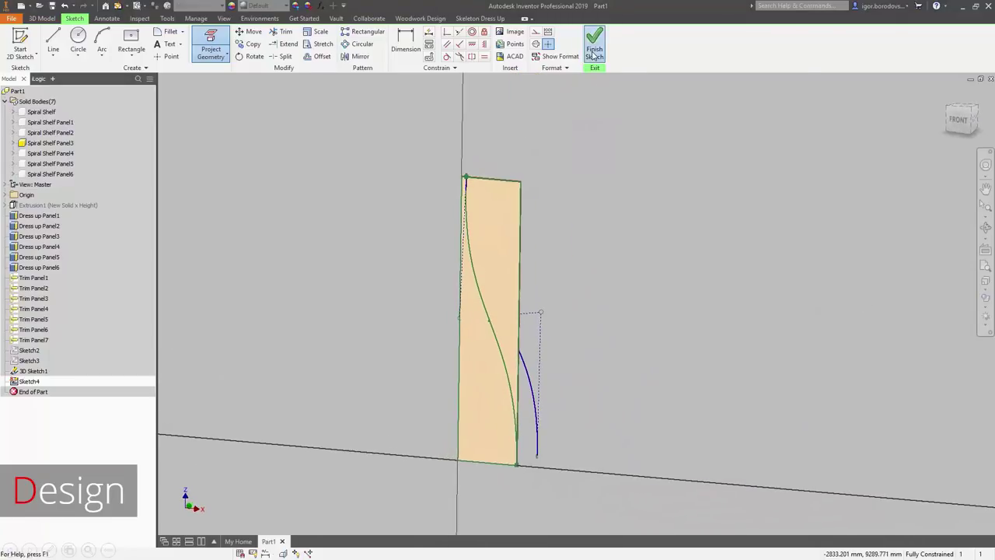
click(593, 52)
Extrude-cut the region above the projected curve from Spiral Shelf Panel3 with the extents set to All.
click(85, 40)
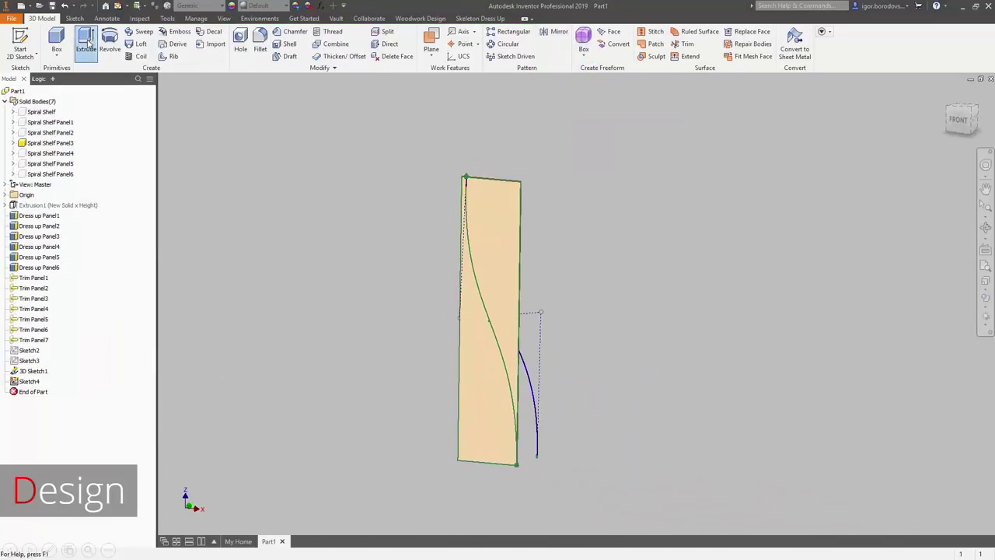
click(511, 325)
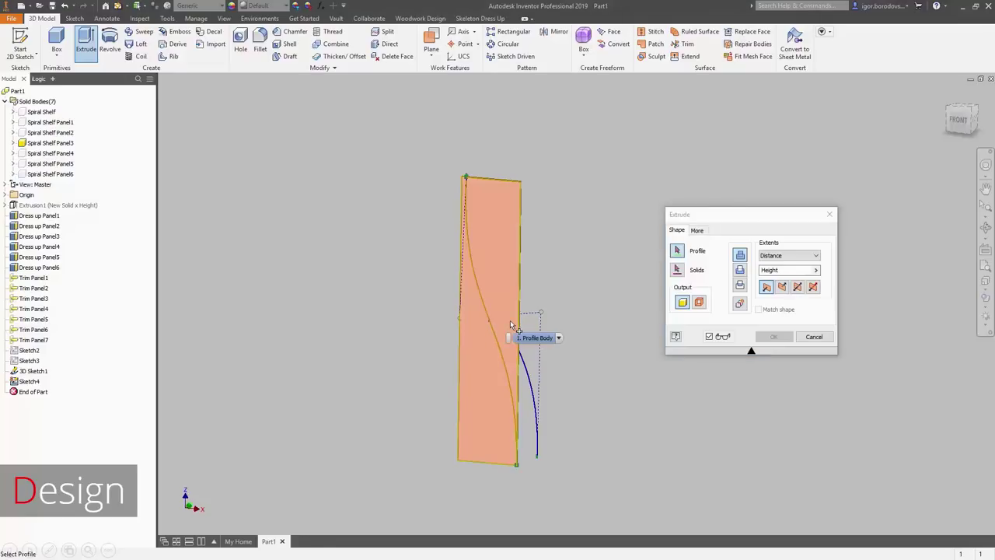
click(518, 337)
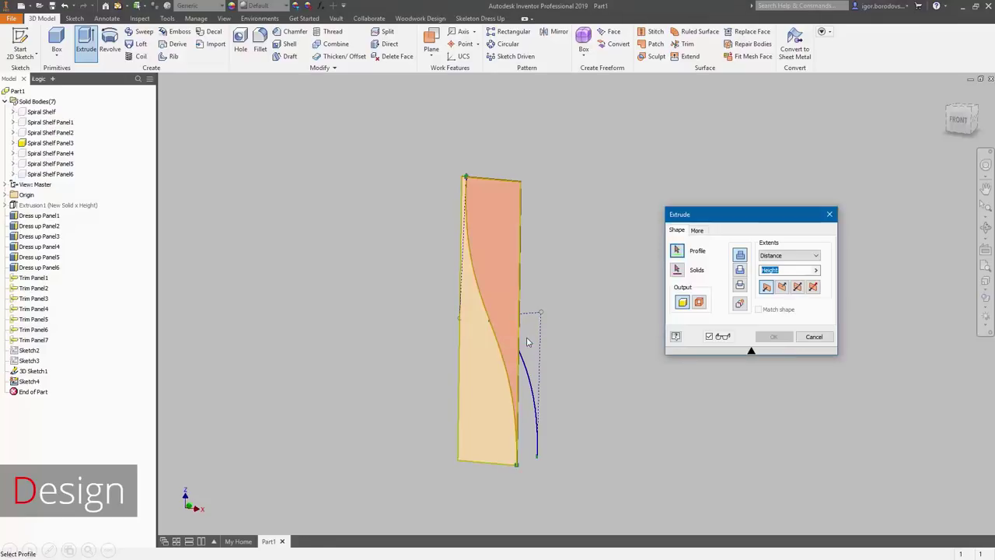
click(774, 256)
click(769, 294)
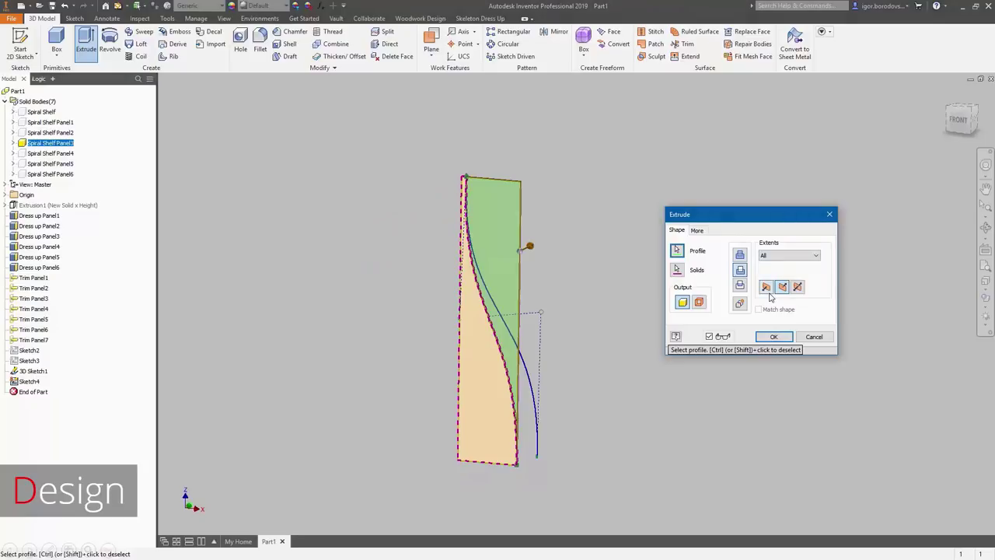
click(773, 337)
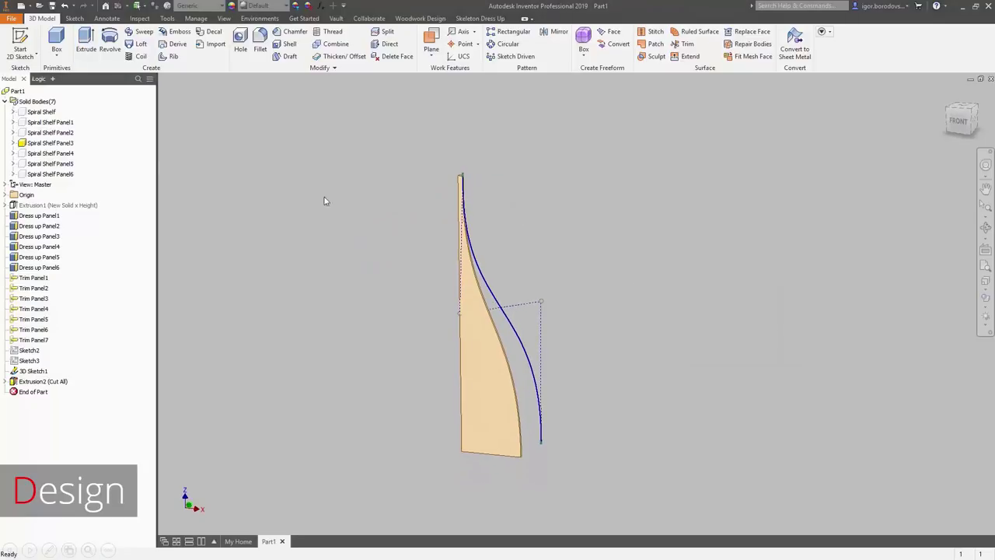
Isolate Spiral Shelf Panel2, create a sketch on its outer face, project the 3D spline onto it and finish the sketch.
right_click(48, 133)
click(68, 203)
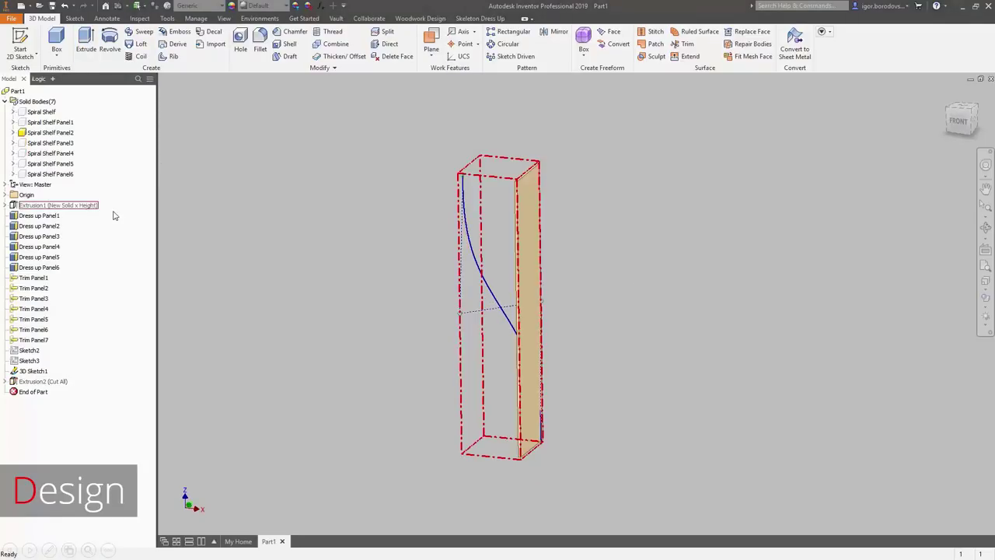
click(554, 266)
click(544, 256)
click(225, 48)
click(182, 71)
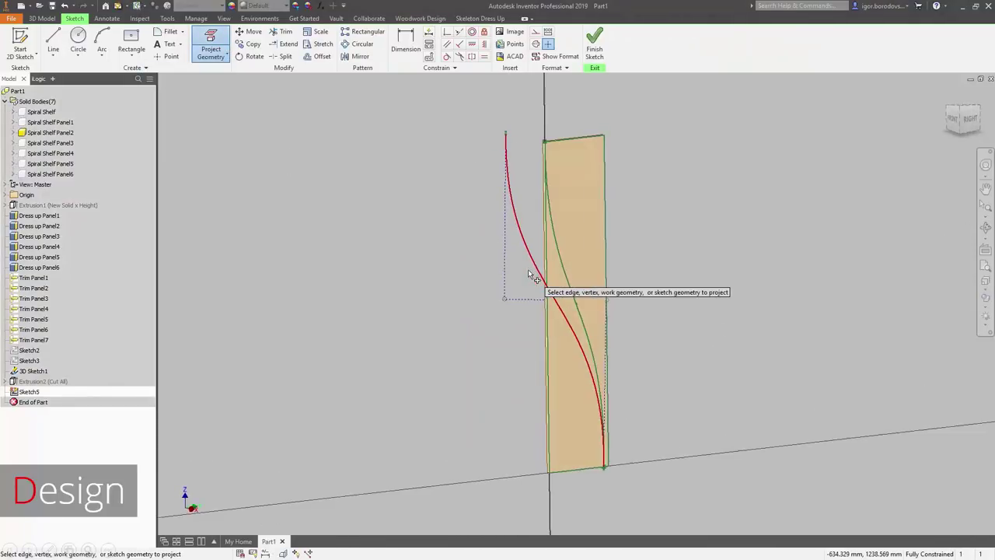
click(594, 49)
Extrude-cut the region below the projected curve from Spiral Shelf Panel2 with extents All, and hide the 3D sketch.
click(85, 43)
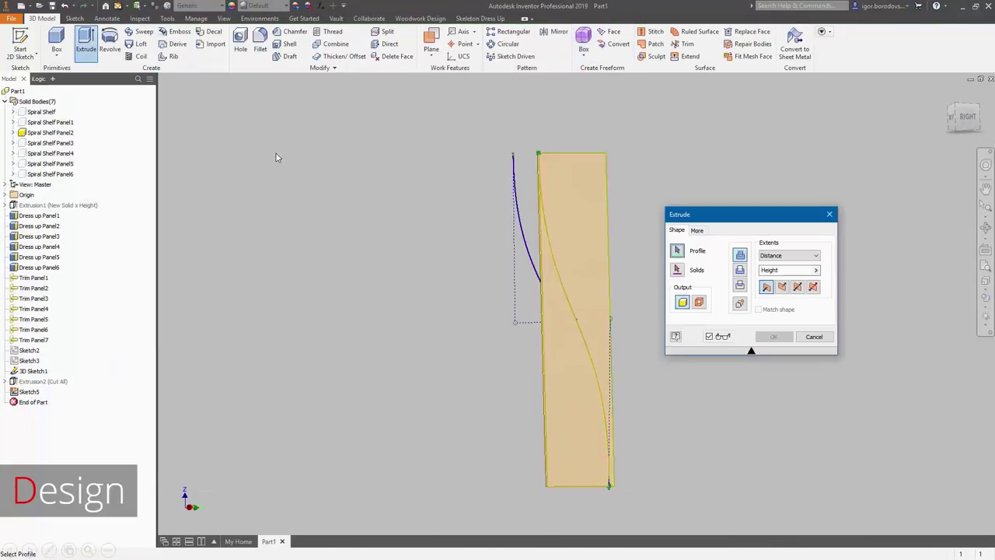
click(582, 398)
click(789, 255)
click(781, 298)
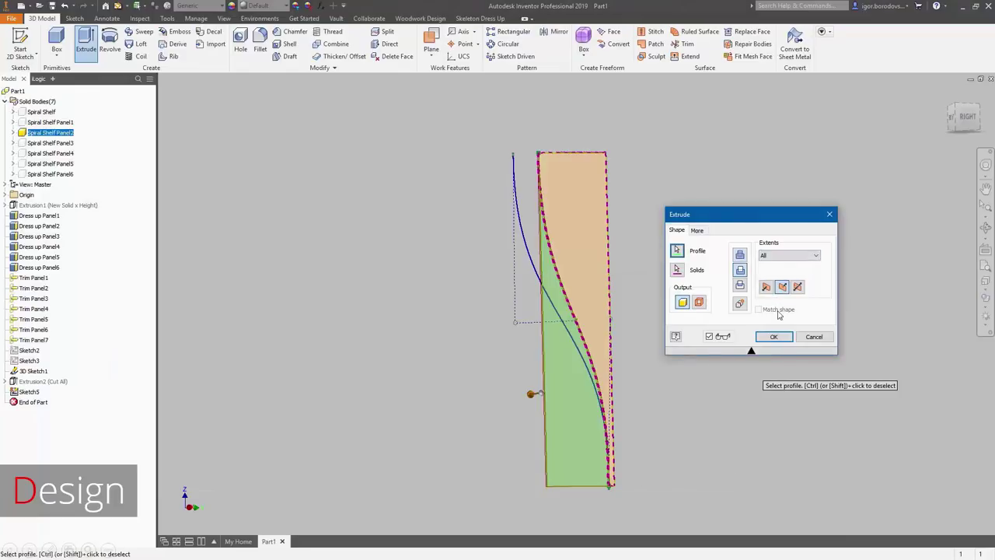
click(774, 336)
right_click(34, 370)
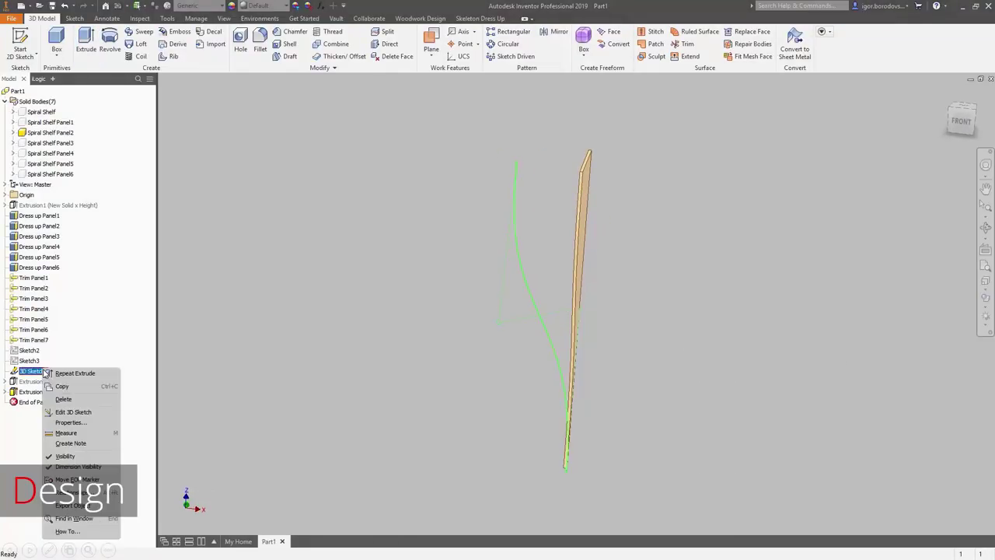
click(66, 458)
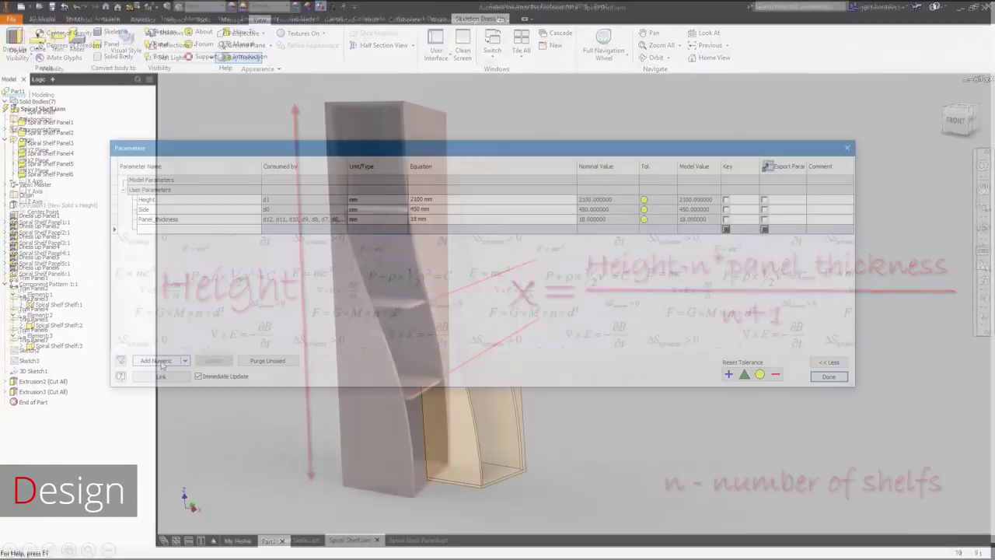
Add a unitless (ul) user parameter named Shelf_QTY with a value of 3.
text(lf_QTY)
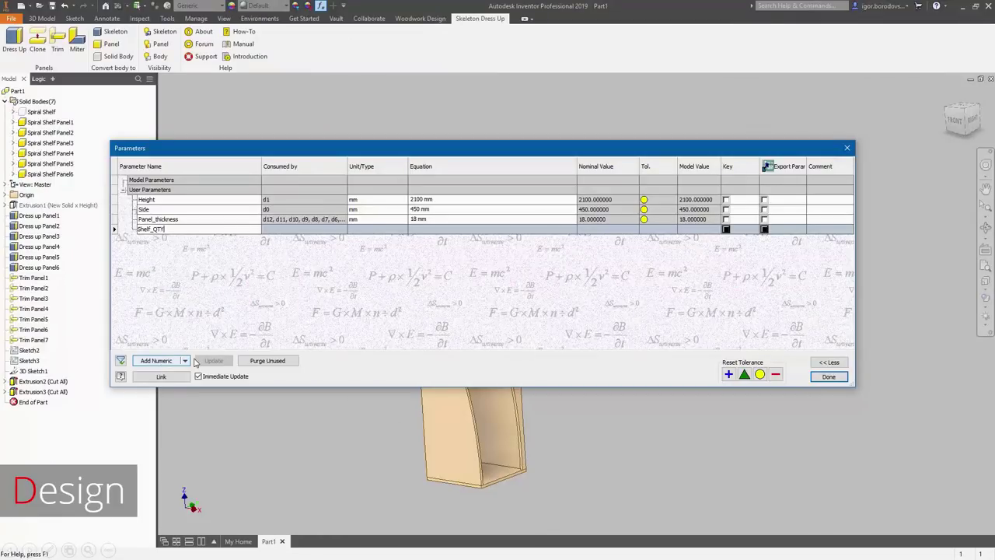
click(376, 229)
key(Return)
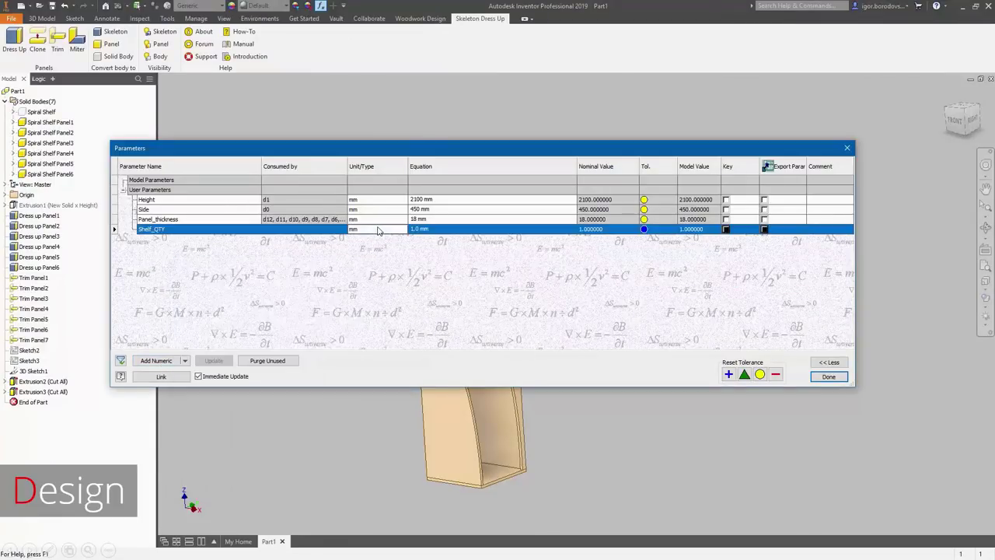
click(448, 230)
text(3)
key(Return)
Add a user parameter named Spacing_between_shelfs in mm and begin its equation with Height-Panel_thickness*2.
click(156, 359)
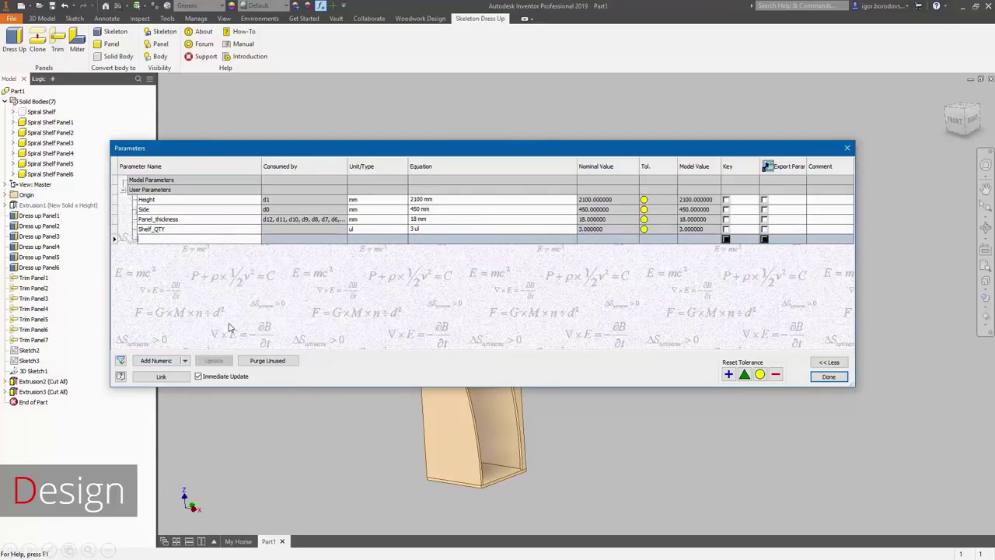
click(435, 238)
right_click(454, 246)
click(478, 289)
click(433, 269)
text(-)
right_click(573, 239)
click(614, 289)
click(462, 275)
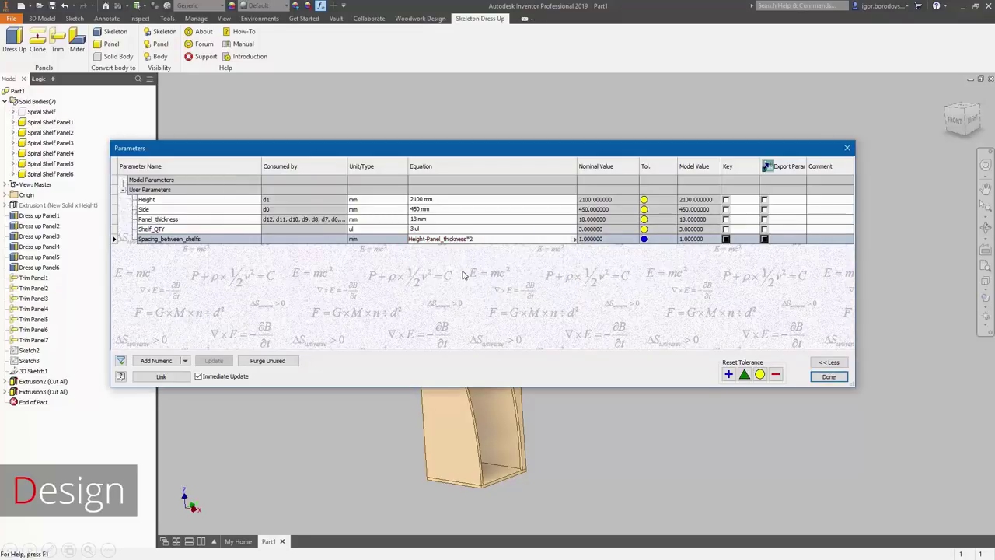
Extend the Spacing_between_shelfs equation by subtracting Panel_thickness*Shelf_QTY.
click(575, 239)
click(587, 292)
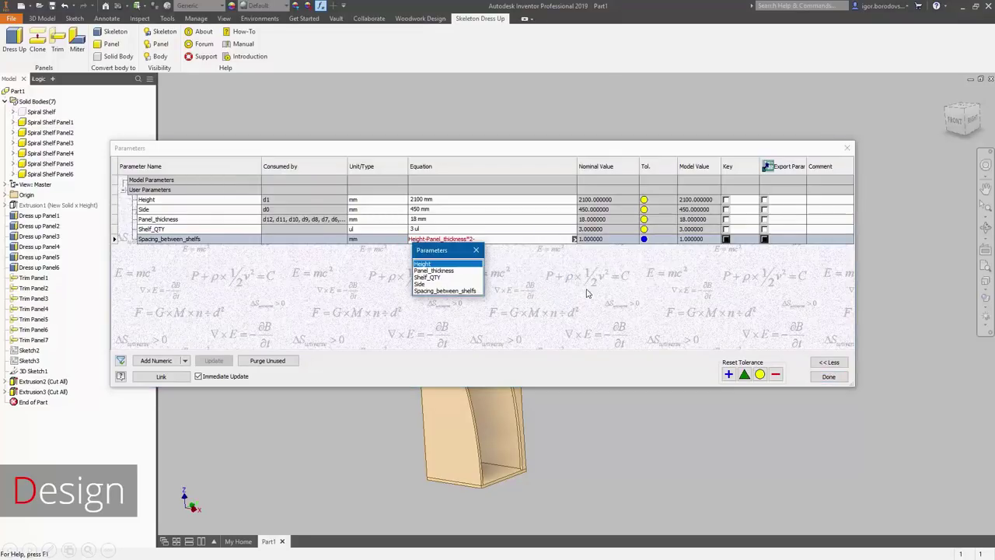
click(453, 270)
text(*)
click(575, 238)
click(587, 292)
click(454, 281)
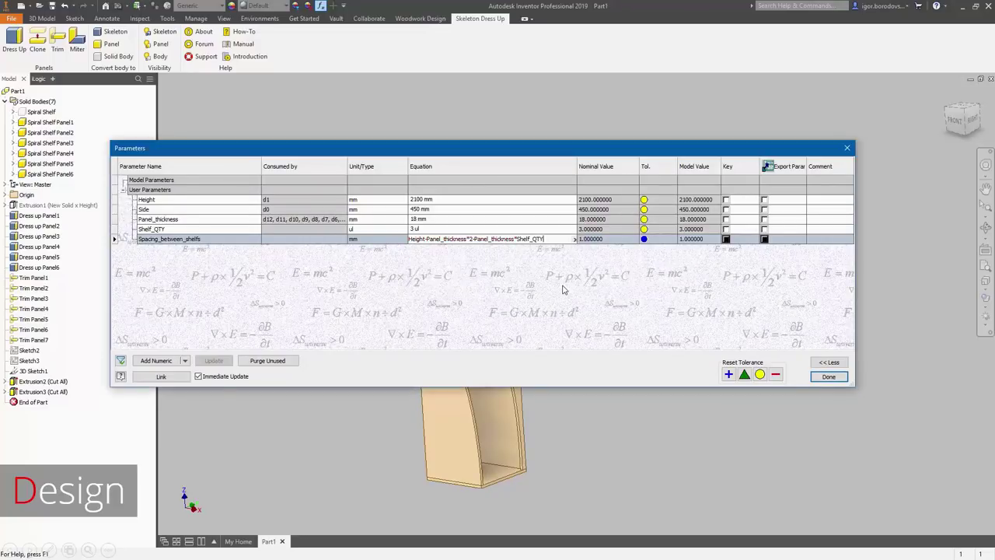
Divide the bracketed Spacing_between_shelfs expression by (Shelf_QTY+1) and close the parameters dialog.
click(575, 239)
click(586, 292)
click(521, 281)
text(+1)
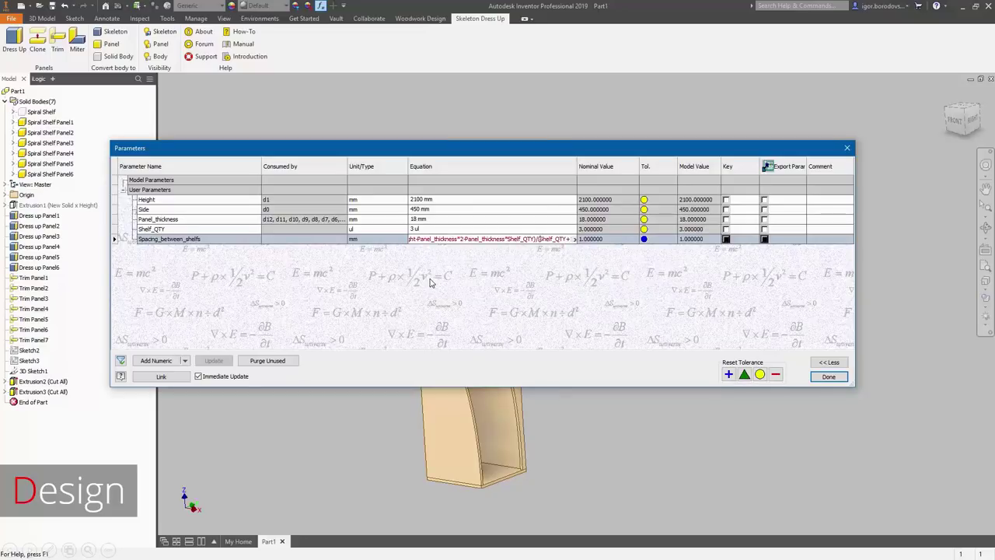
key(Return)
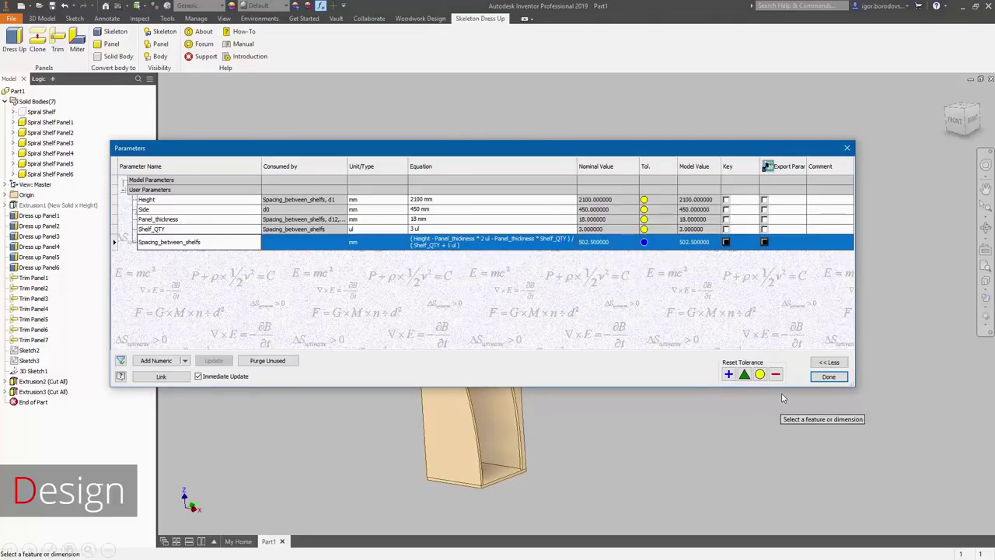
click(844, 379)
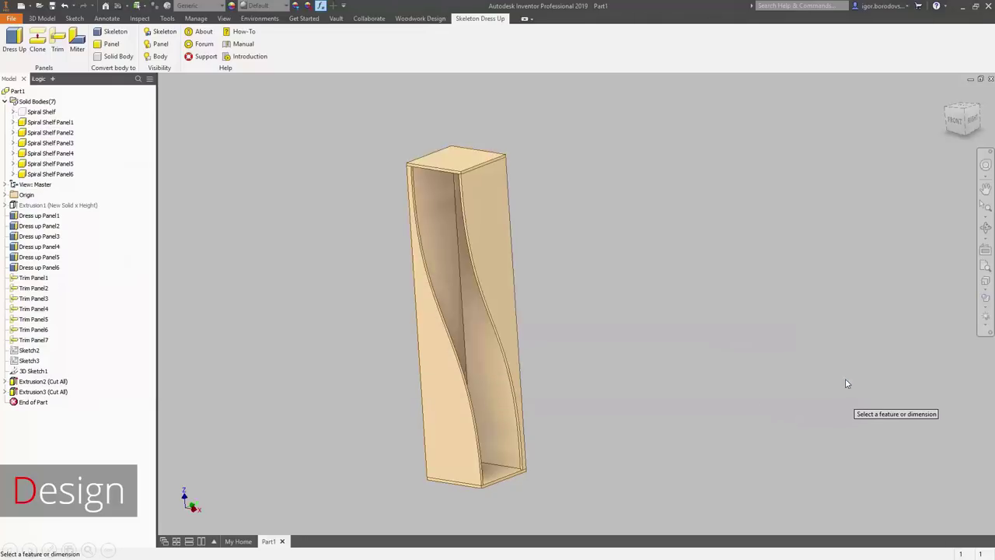
Hide all bodies except Spiral Shelf and start a 2D sketch on a plane offset down from its top face.
right_click(34, 115)
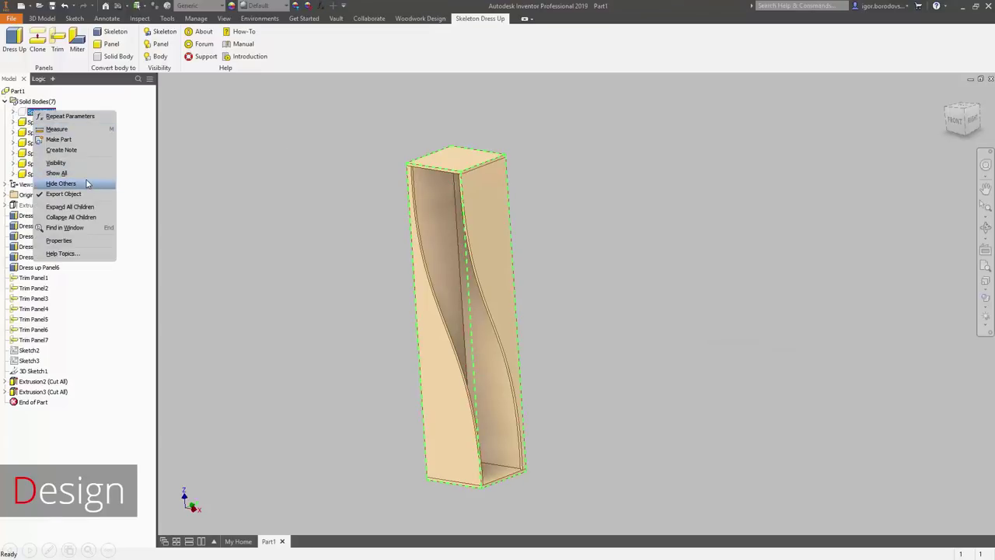
click(87, 183)
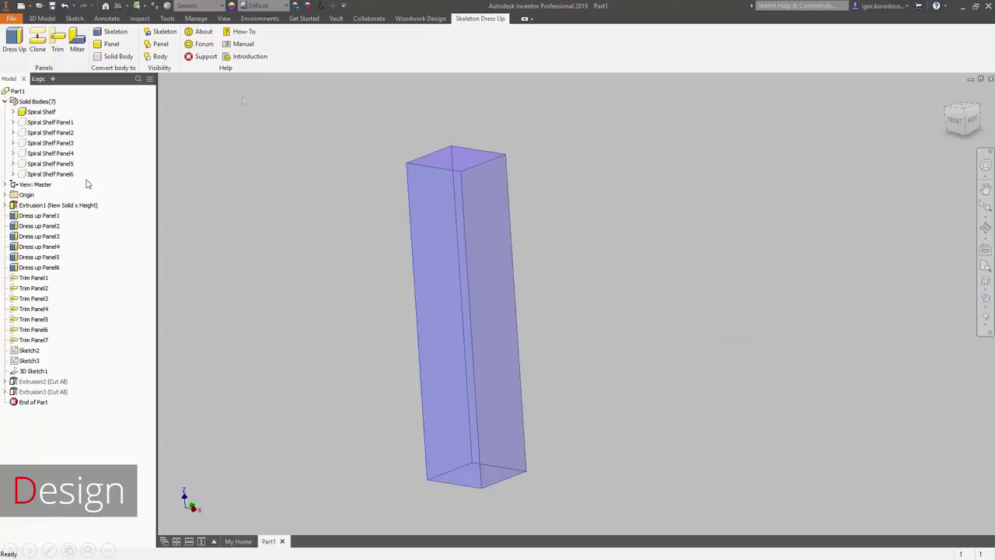
click(40, 18)
click(20, 45)
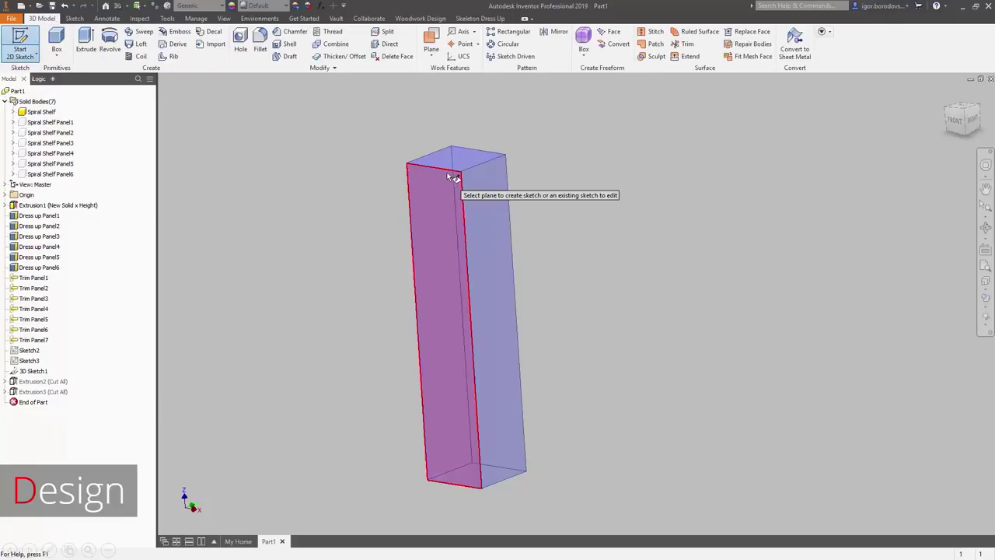
drag(456, 160, 457, 204)
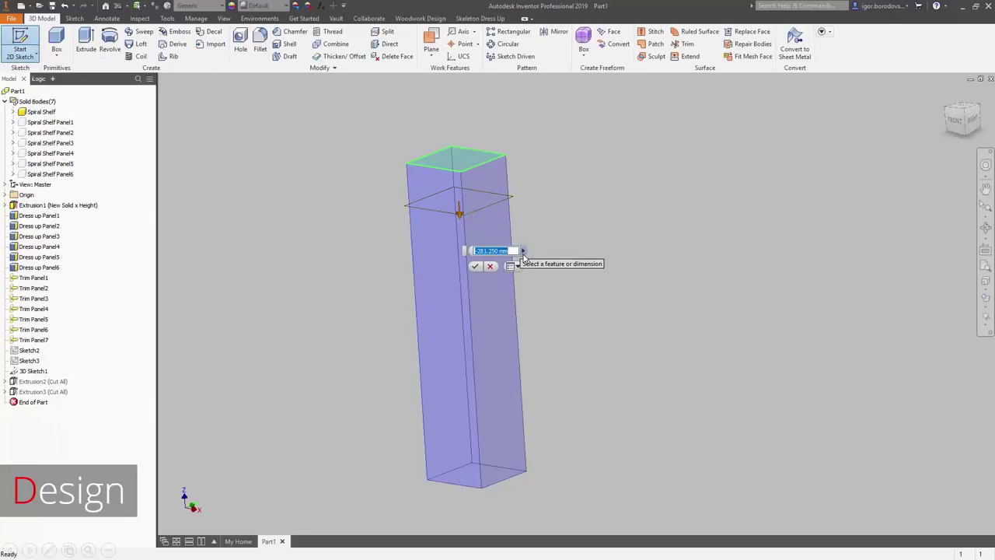
Set the sketch plane's offset below the top face to Spacing_between_shelfs plus Panel_thickness, using the user parameters.
click(523, 252)
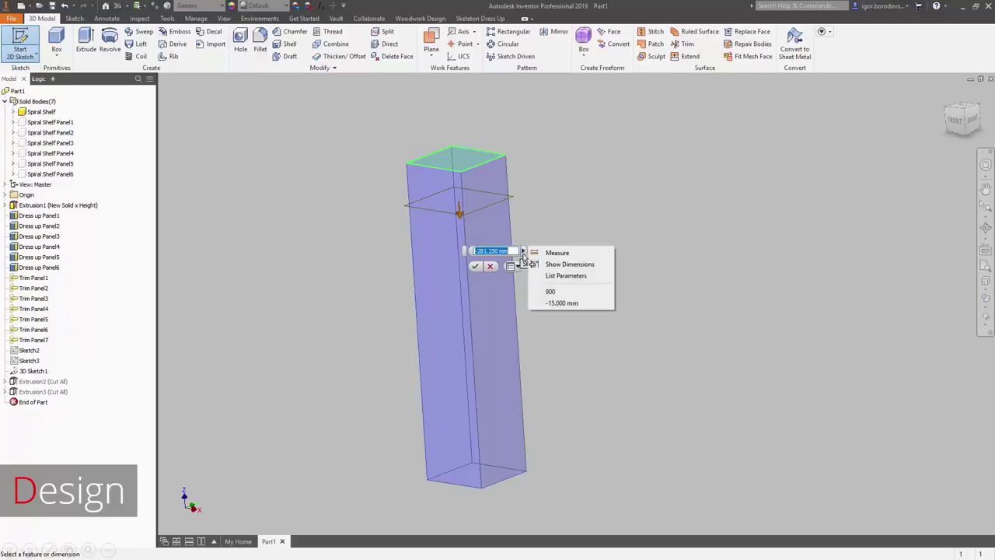
click(544, 276)
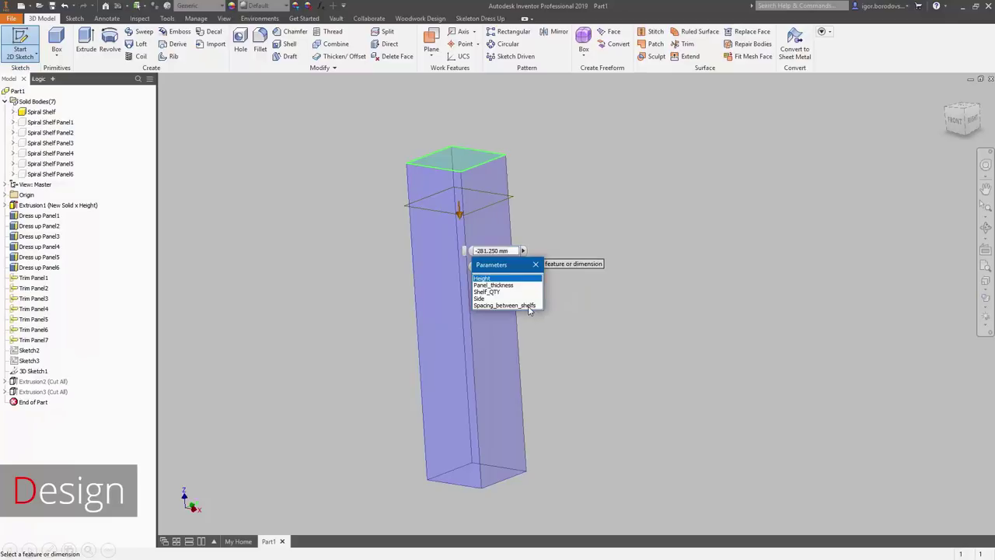
click(527, 306)
click(513, 266)
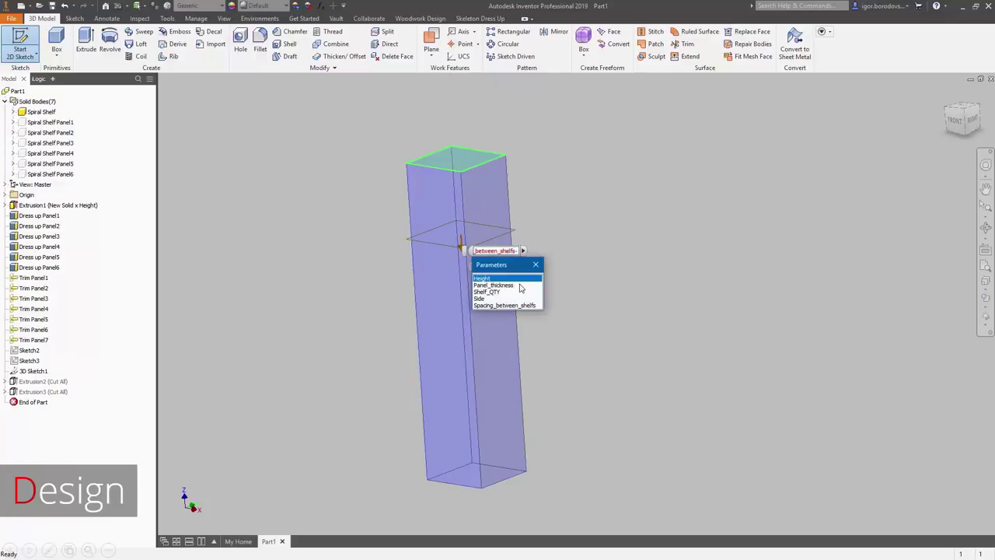
click(516, 285)
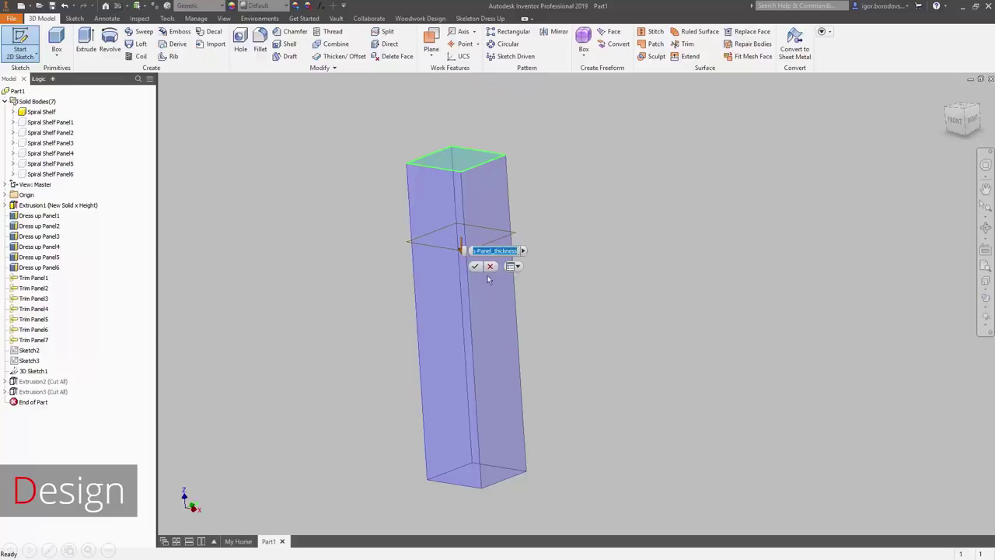
key(Return)
Project the Spiral Shelf body's square outline into the new sketch.
key(p)
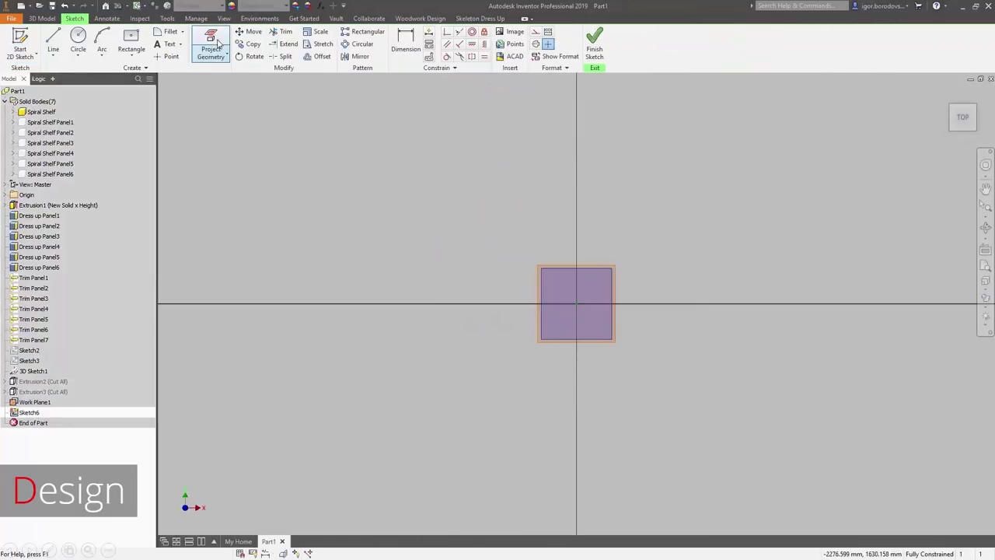
click(559, 303)
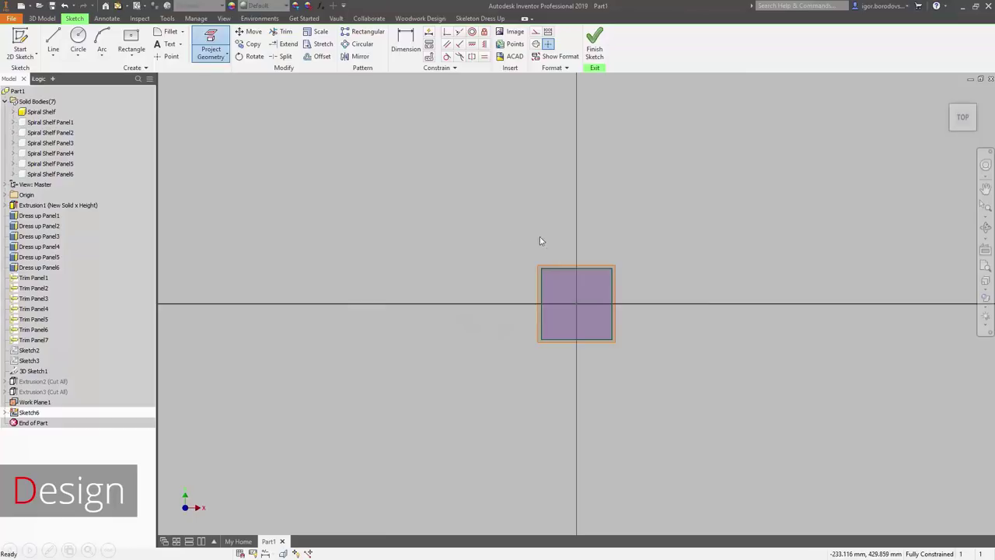
key(Escape)
right_click(657, 332)
scroll(659, 323, up, 5)
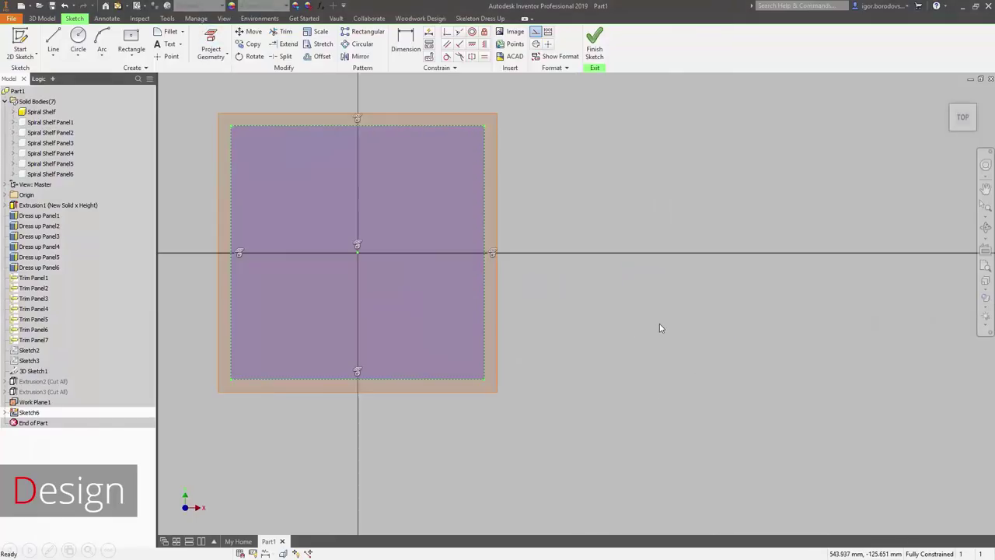
Offset the projected square inward by Panel_thickness+2.
click(318, 56)
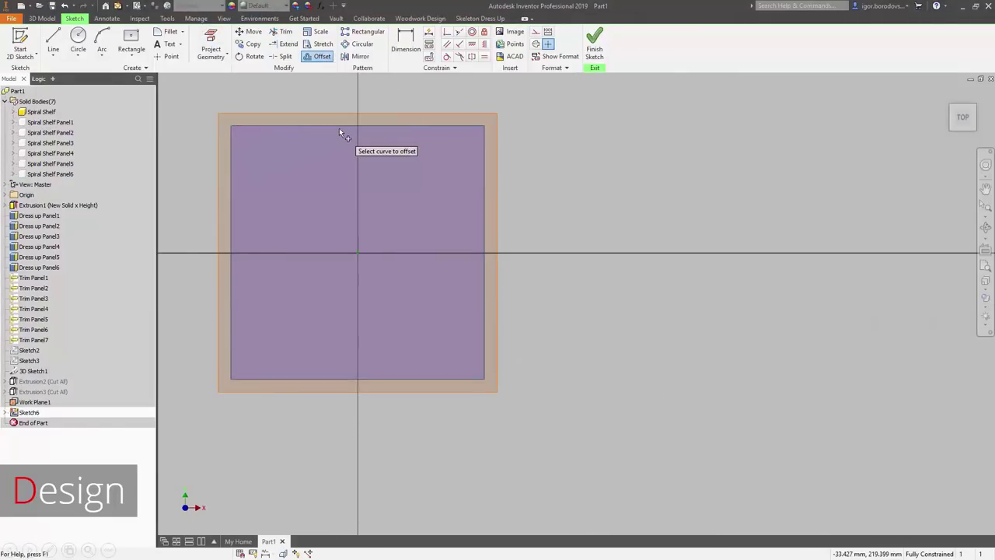
click(340, 126)
click(371, 125)
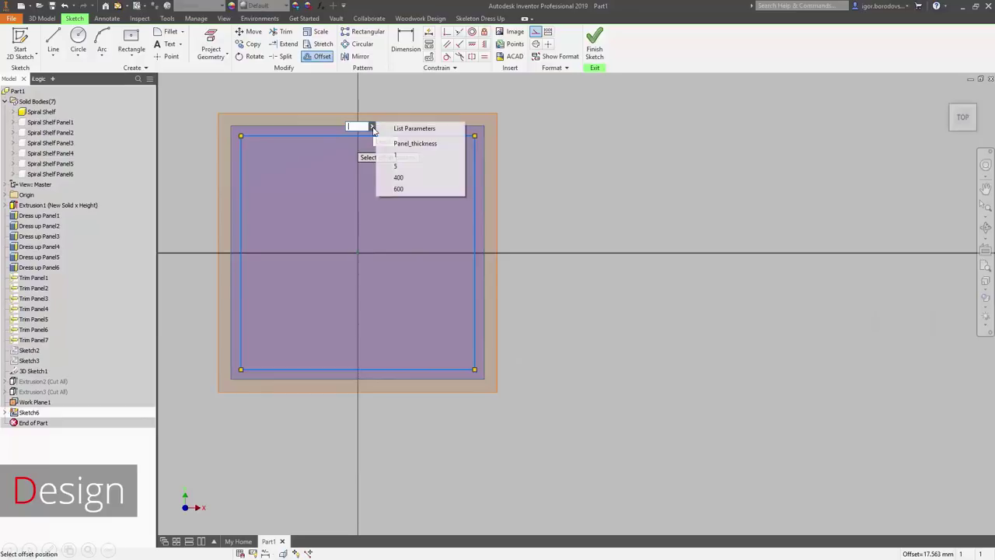
click(397, 143)
text(+)
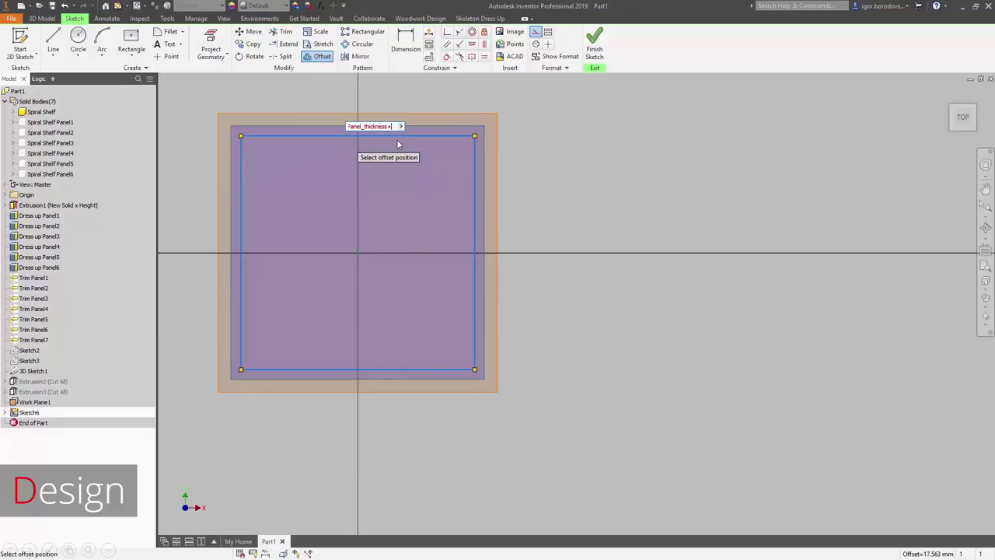
text(2)
key(Return)
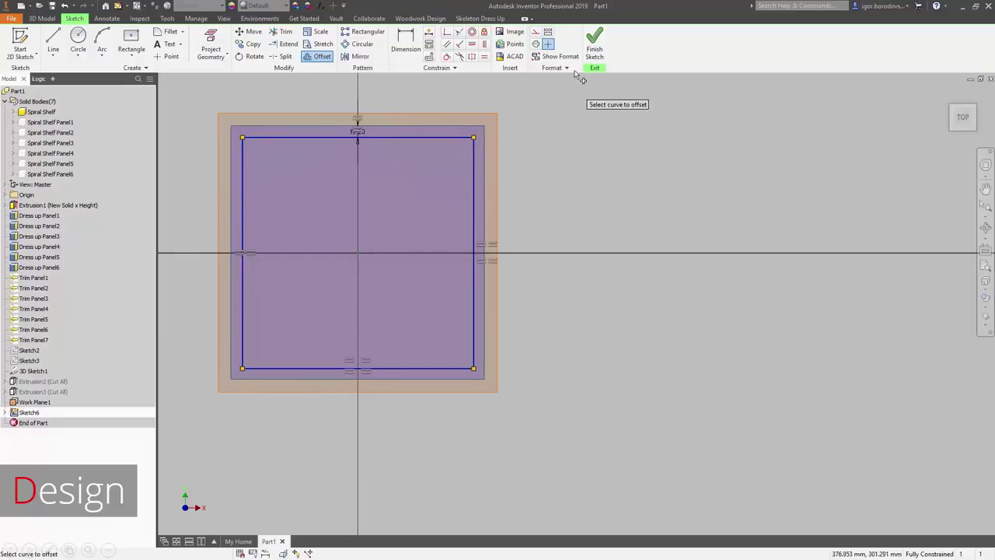
Finish the sketch and extrude the offset square downward by Panel_thickness as a new solid.
click(594, 49)
key(e)
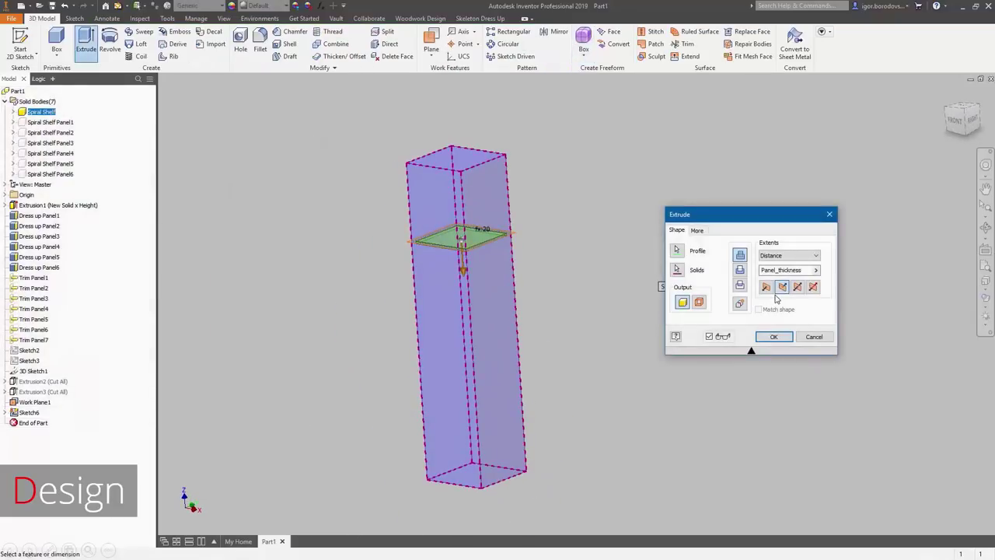
click(739, 303)
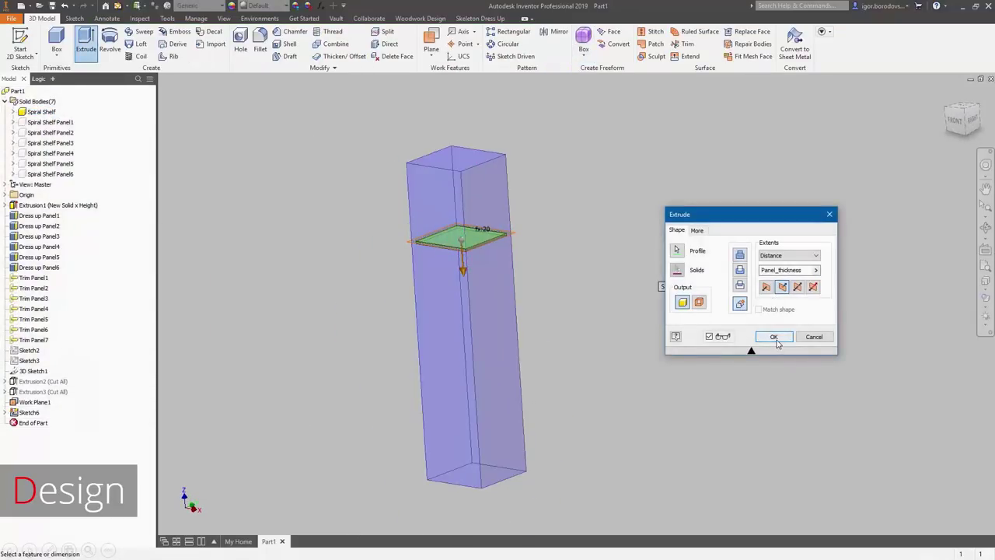
click(774, 337)
Fillet the shelf's exposed front vertical corner edge with a 35 mm radius.
scroll(474, 257, up, 6)
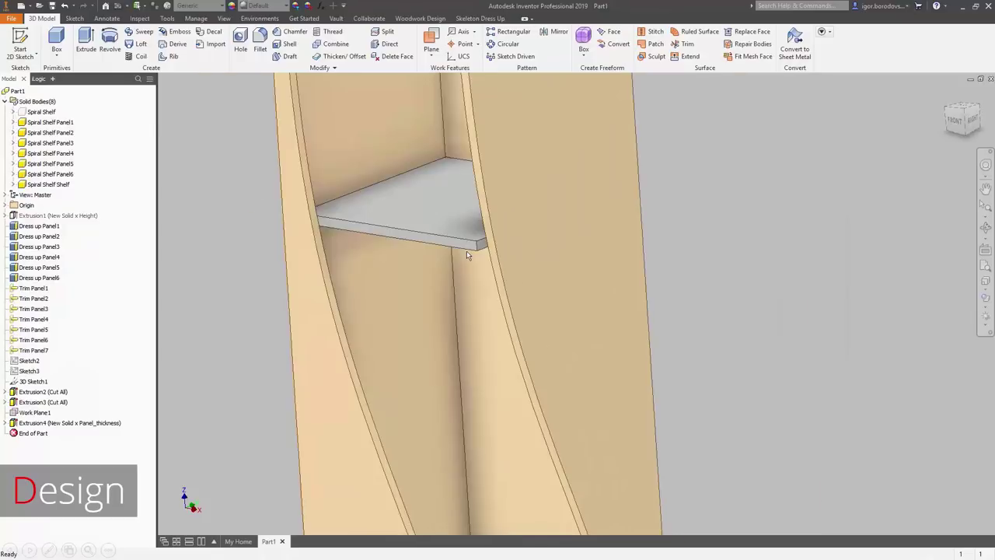
click(488, 243)
text(f)
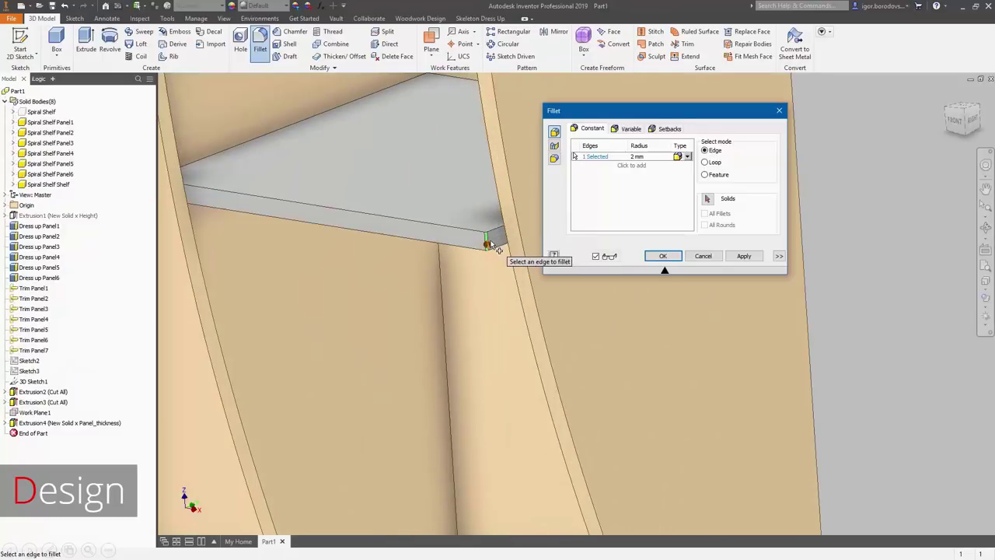
text(35)
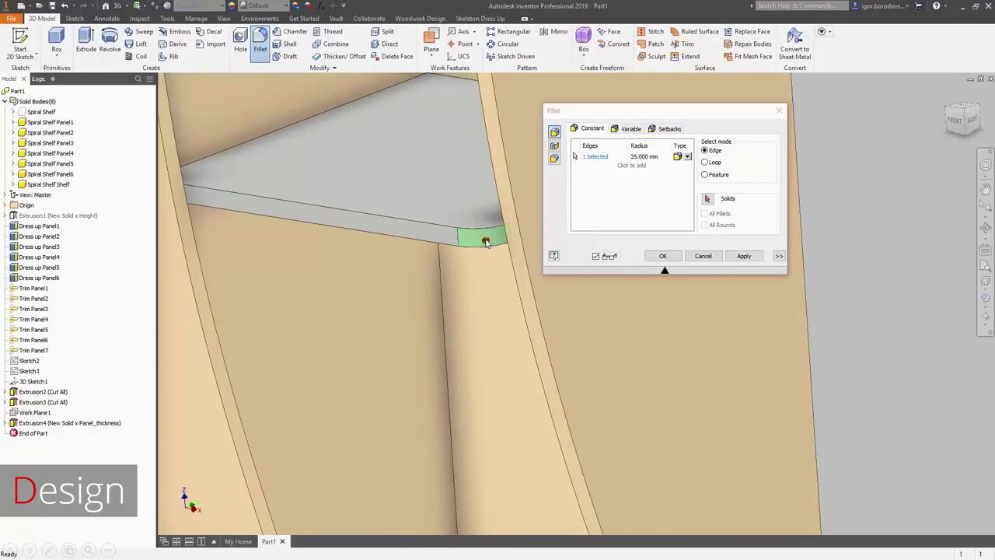
click(661, 256)
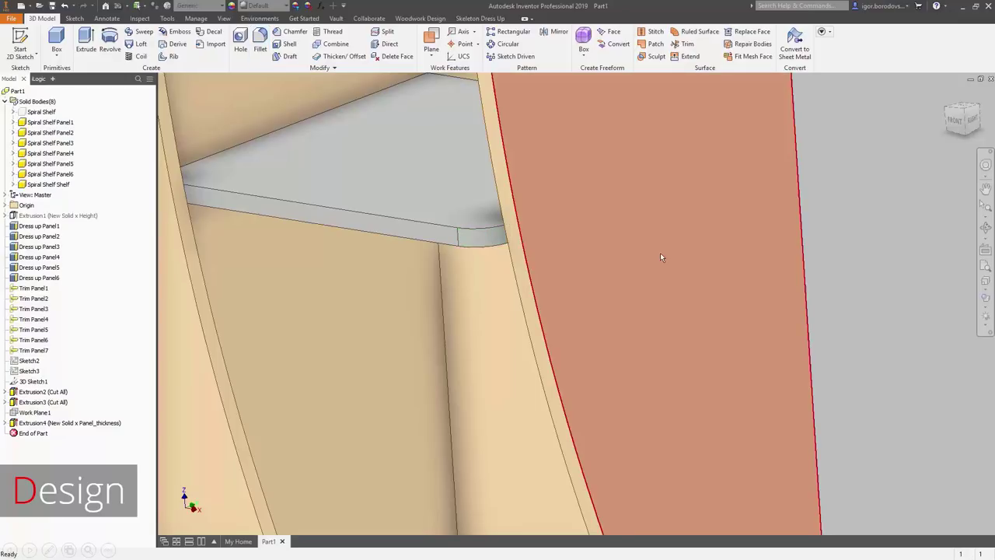
Select the solid bodies from Spiral Shelf Panel1 through Spiral Shelf Shelf and start Make Components.
scroll(488, 196, down, 8)
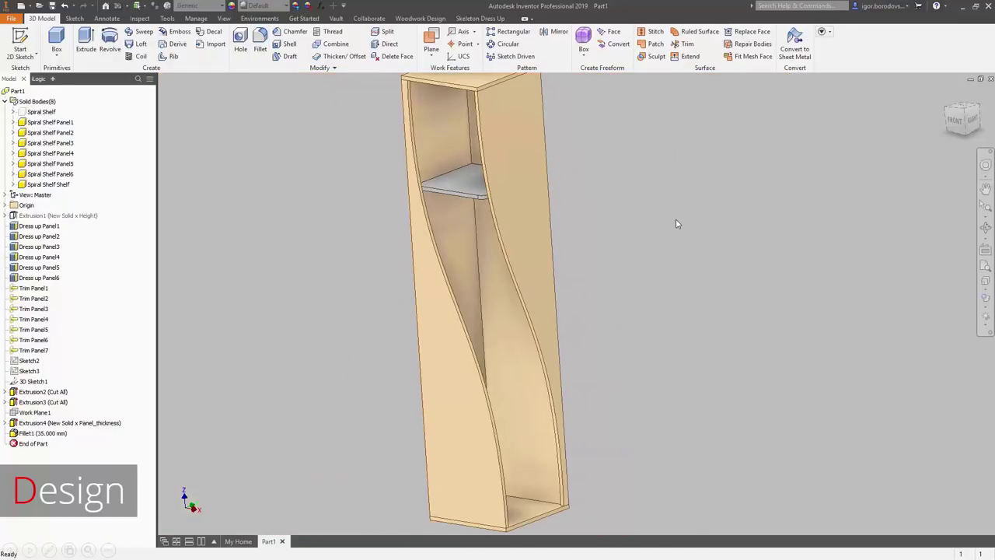
click(48, 122)
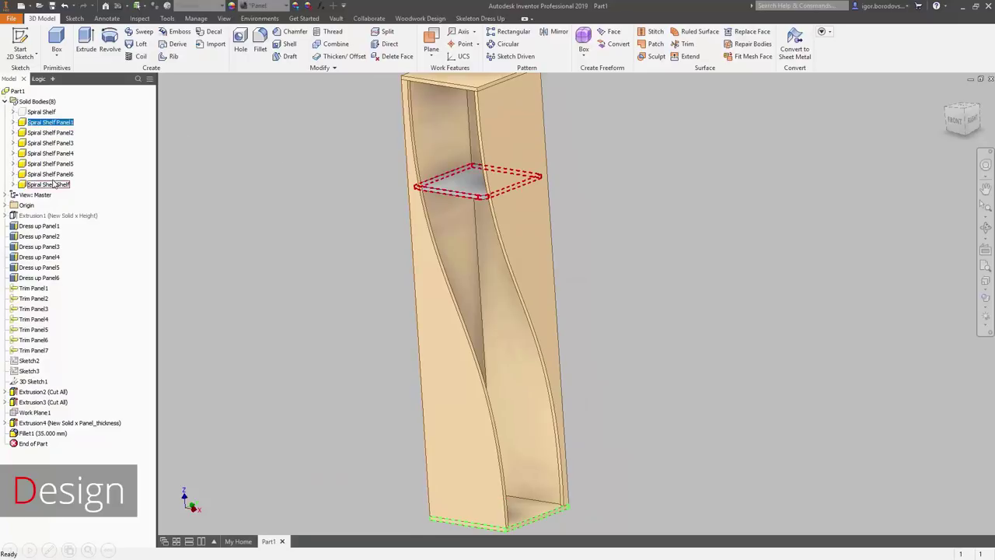
shift+click(48, 185)
right_click(49, 185)
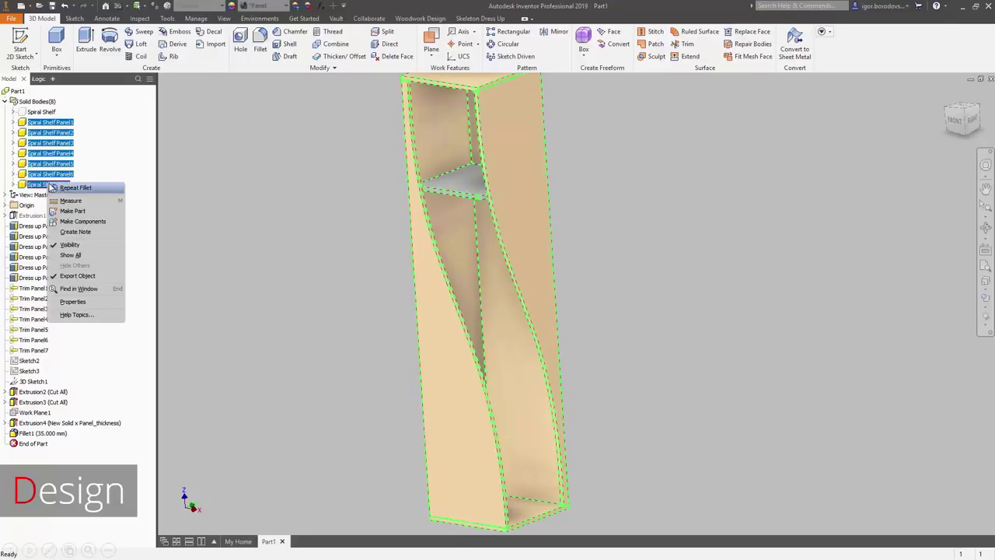
click(103, 226)
Save the part as Spiral Shelf Skeleton in the Hardware Demo folder.
click(530, 307)
text(S)
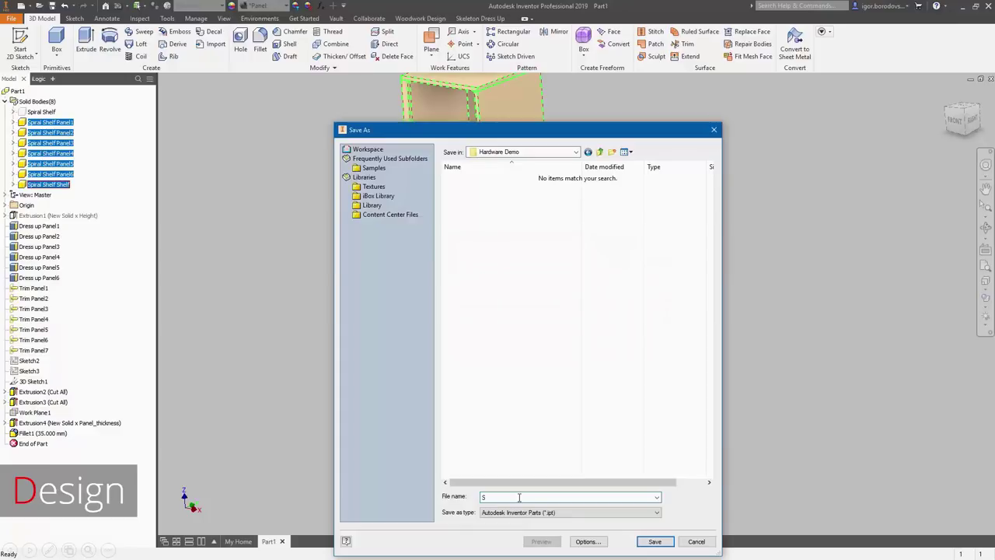
text(piral Shelf Skeleton)
key(Return)
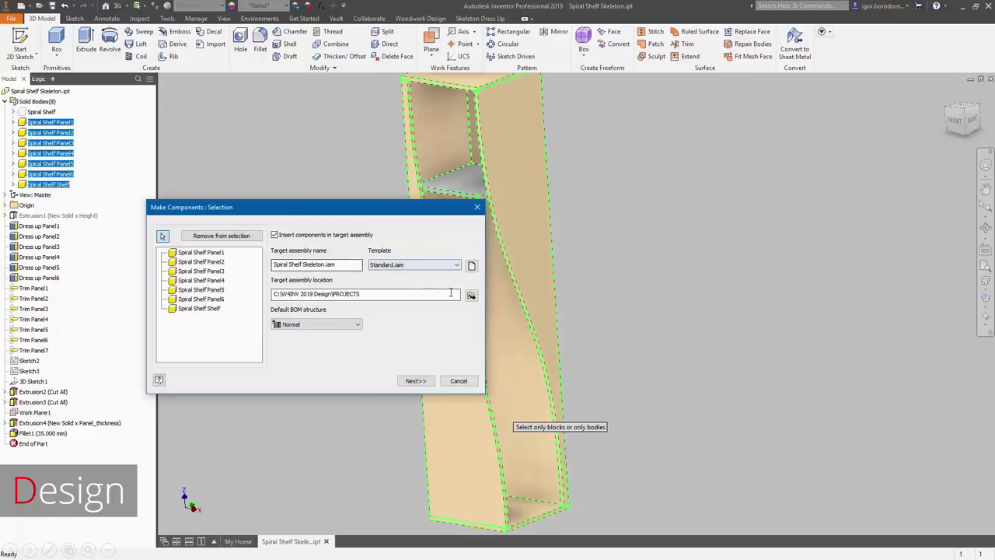
Set the target assembly to Spiral Shelf in the Hardware Demo folder.
click(472, 296)
click(260, 324)
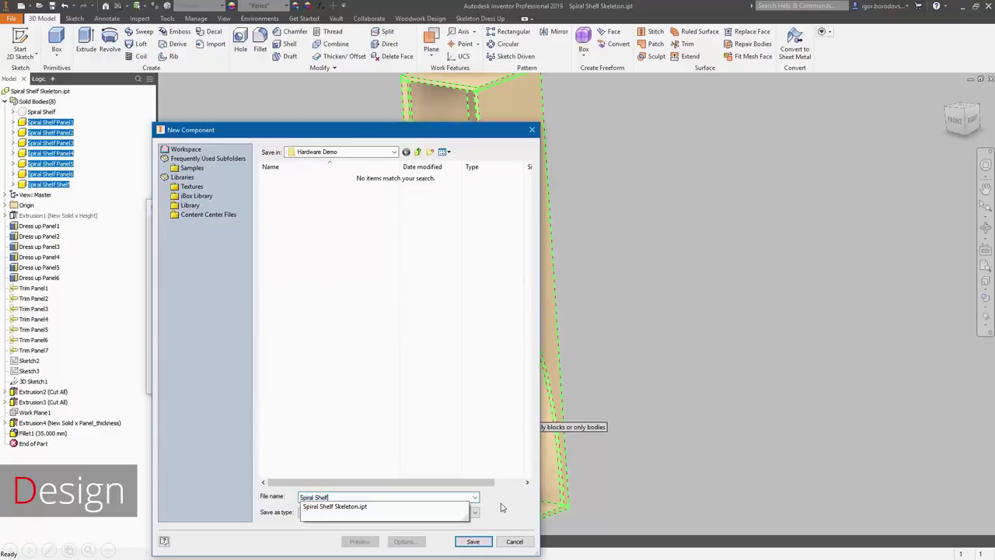
click(363, 536)
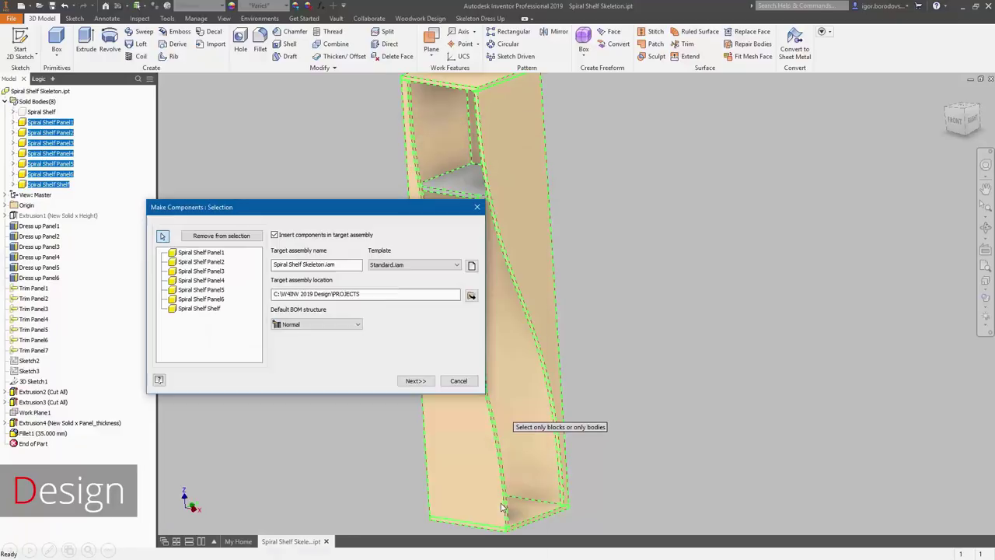
Turn off the color override from the source component and generate the components in the assembly.
click(414, 381)
click(384, 395)
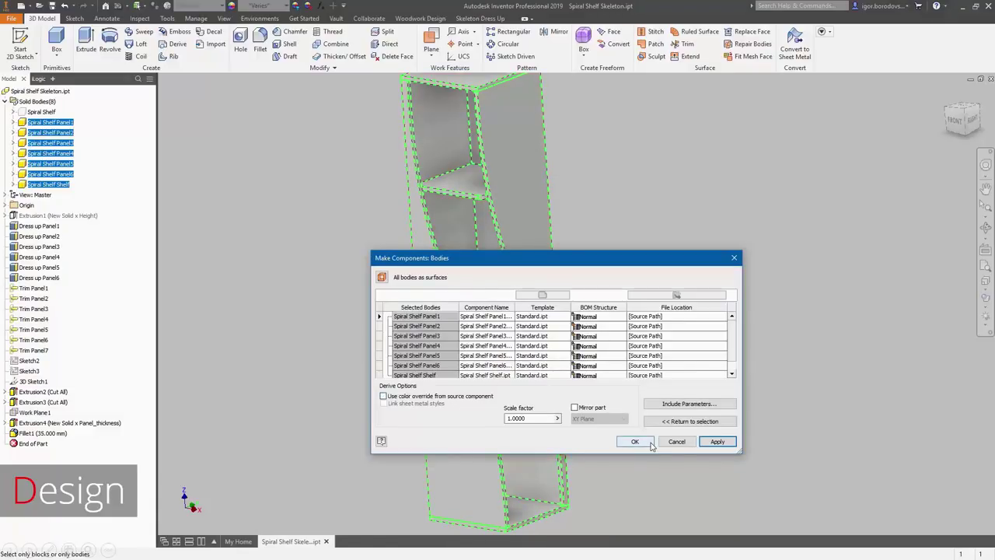
click(642, 443)
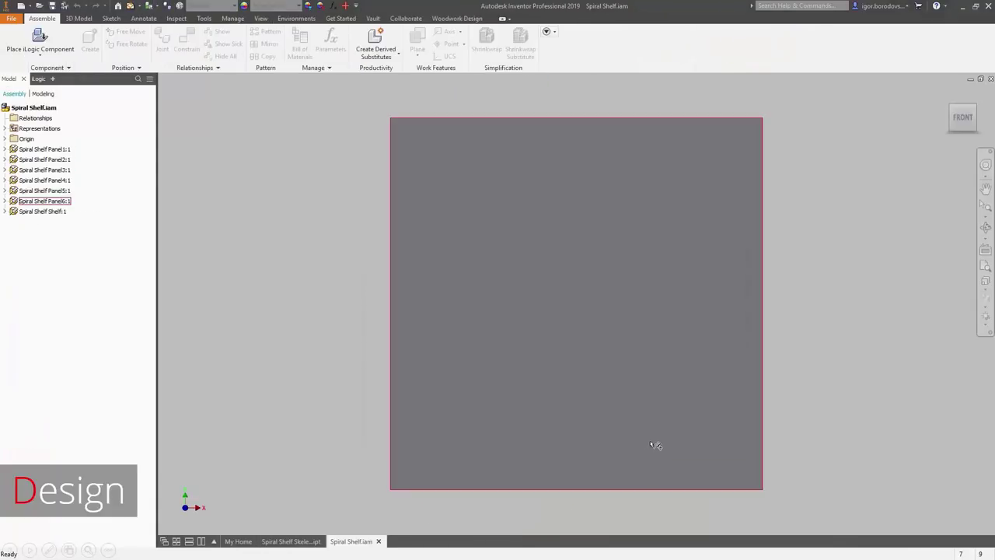
Show the assembly isometrically and link Panel_thickness, Shelf_QTY and Spacing_between_shelfs from the skeleton part into its parameters.
key(F6)
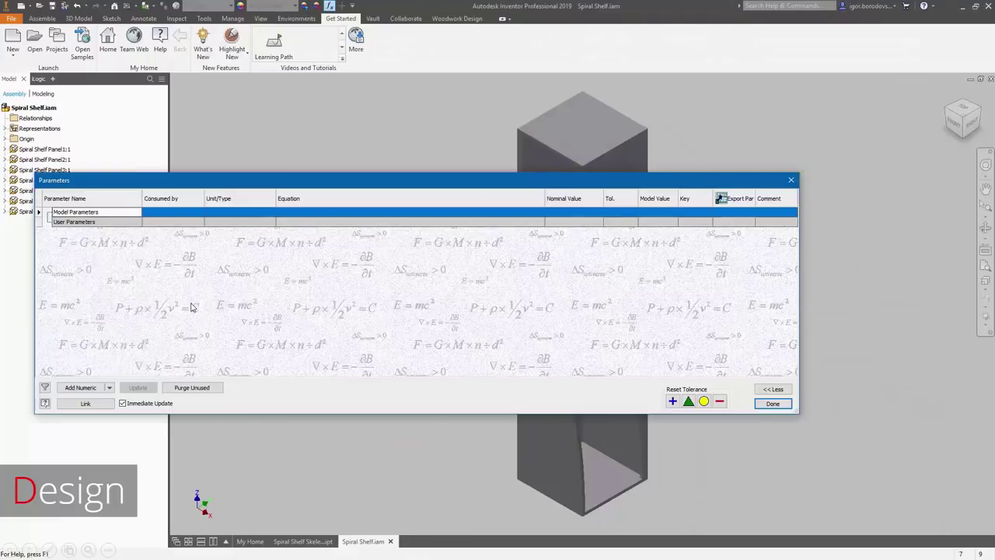
click(85, 403)
double_click(375, 242)
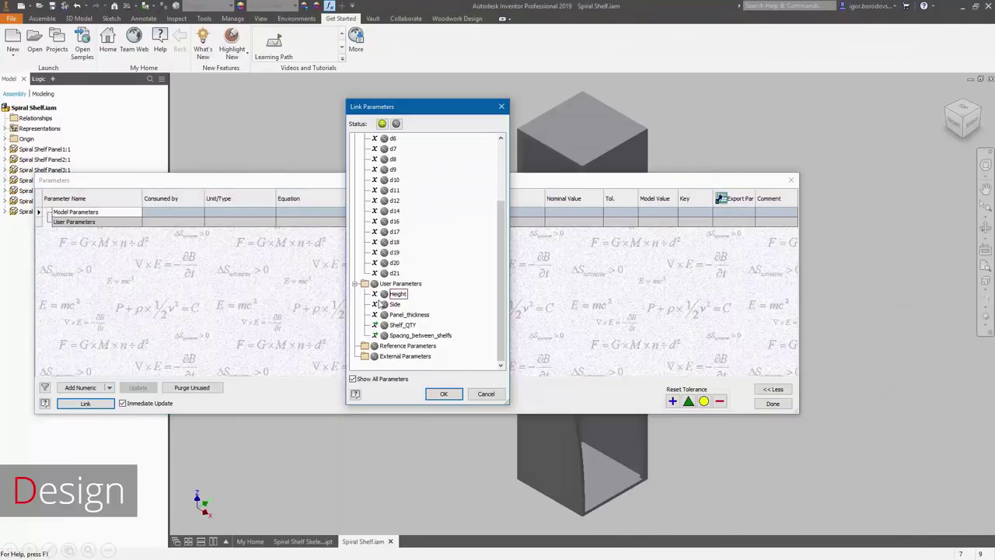
click(384, 314)
key(Return)
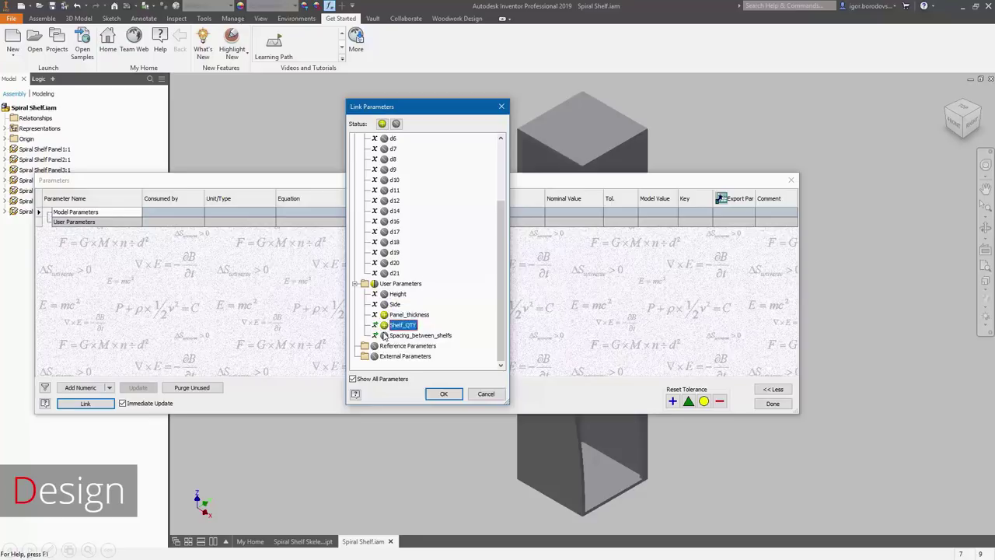
click(419, 335)
click(441, 394)
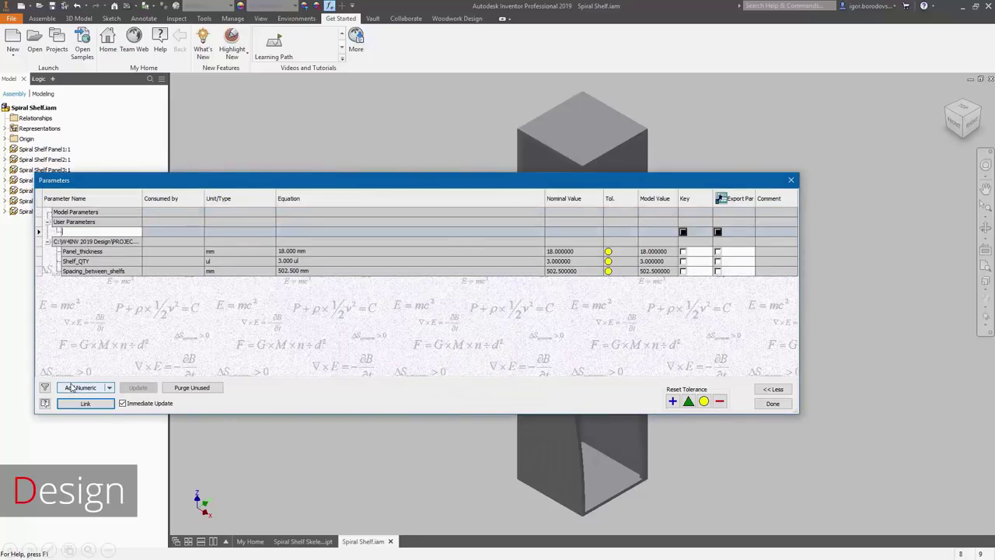
Add a numeric user parameter Distance_to_the_next_shelf with the equation Spacing_between_shelfs+Panel_thickness.
text(Distance_to_the_next_shelf)
key(Return)
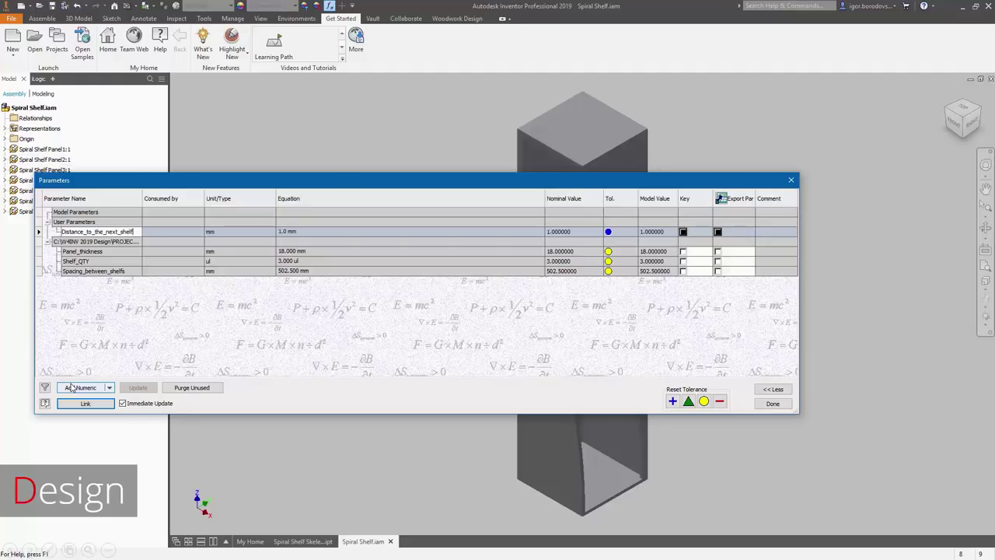
click(319, 231)
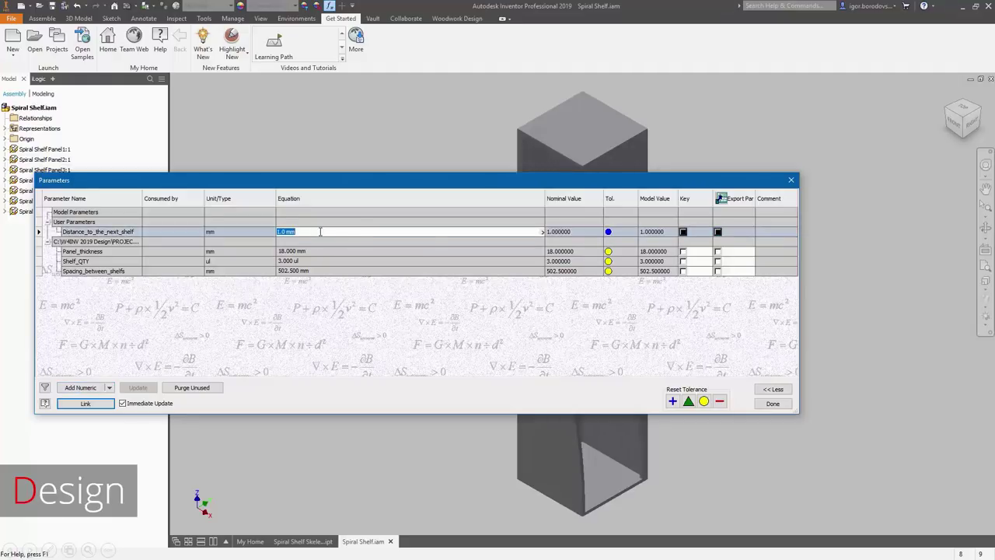
click(541, 231)
click(571, 269)
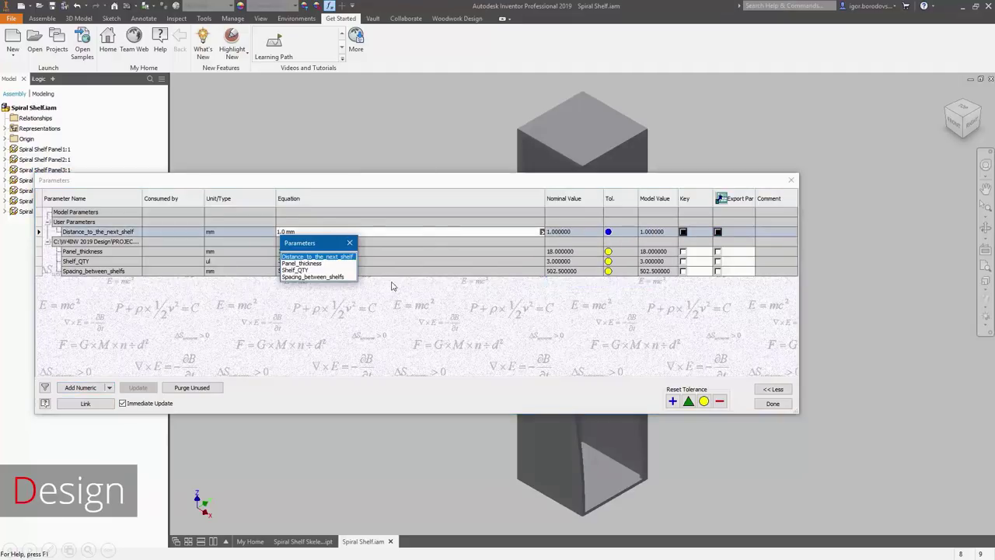
click(346, 277)
text(+)
click(542, 231)
click(571, 269)
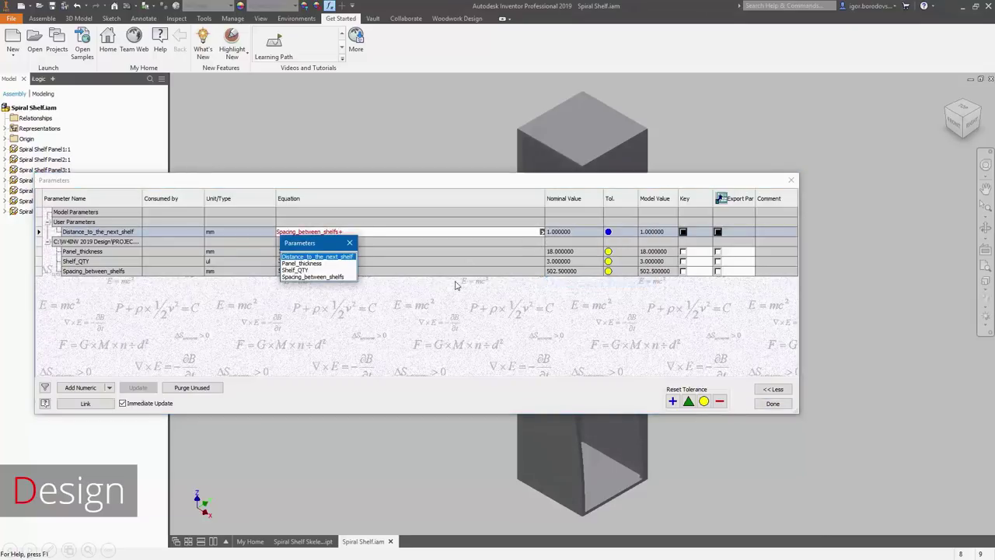
click(337, 264)
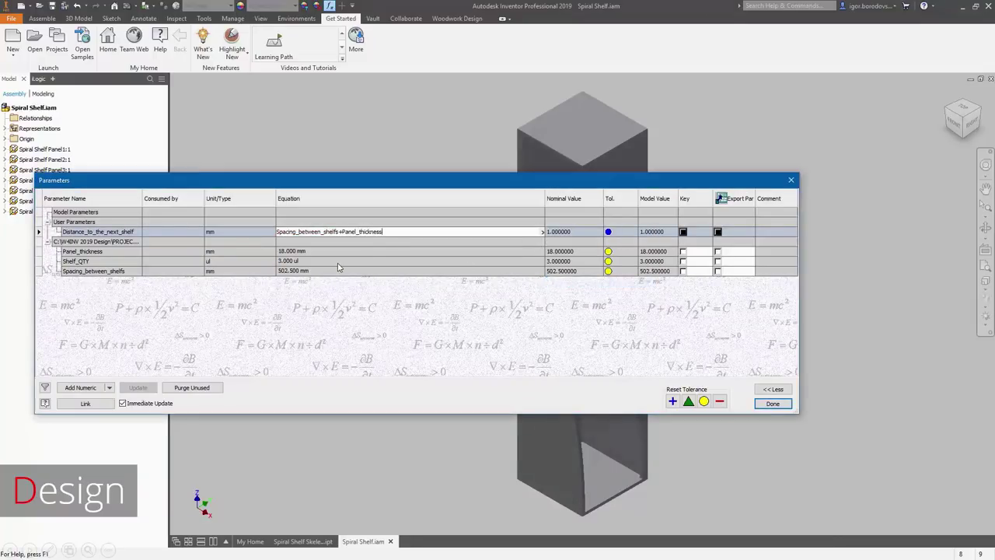
click(769, 404)
click(771, 404)
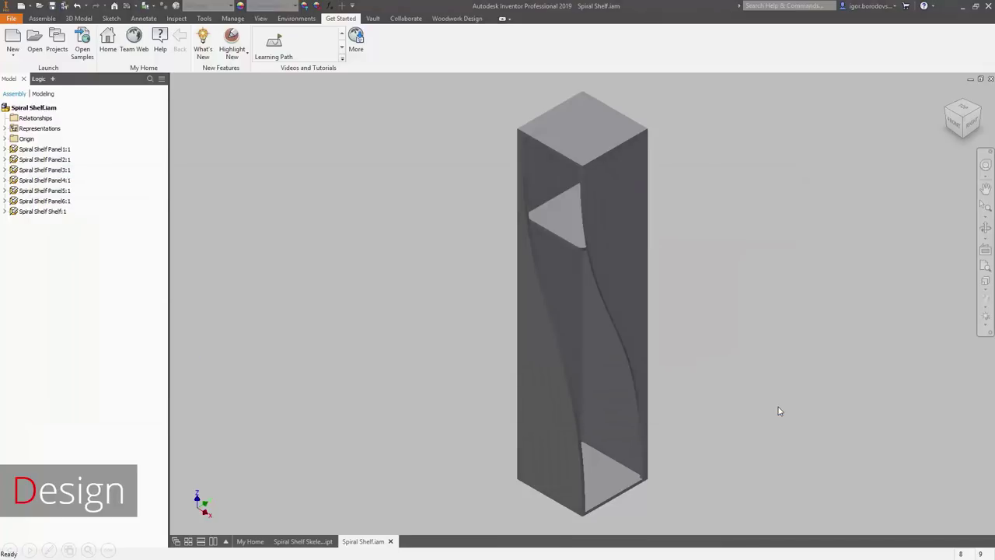
Set up a rectangular component pattern of the shelf with the assembly's Z axis as the column direction.
click(42, 17)
click(212, 31)
click(560, 243)
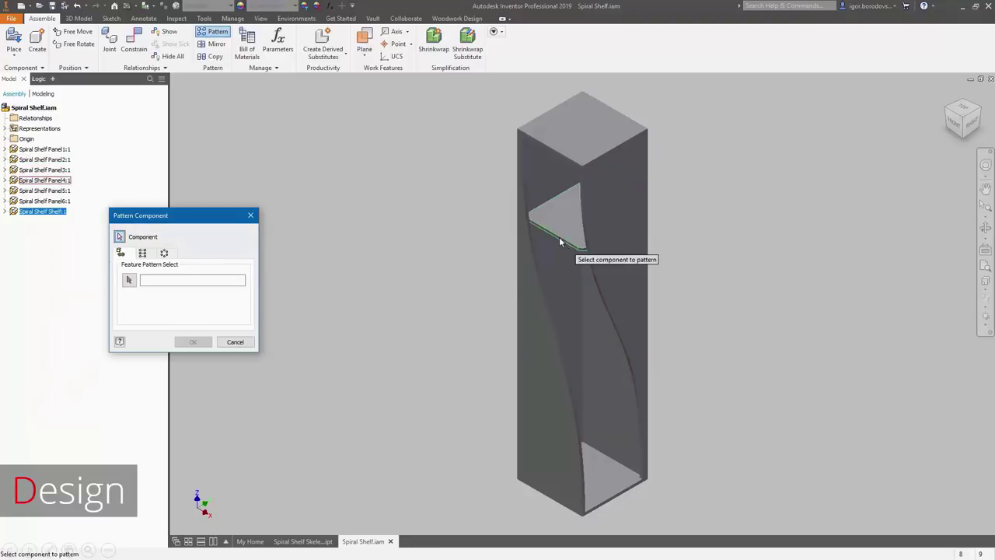
click(145, 255)
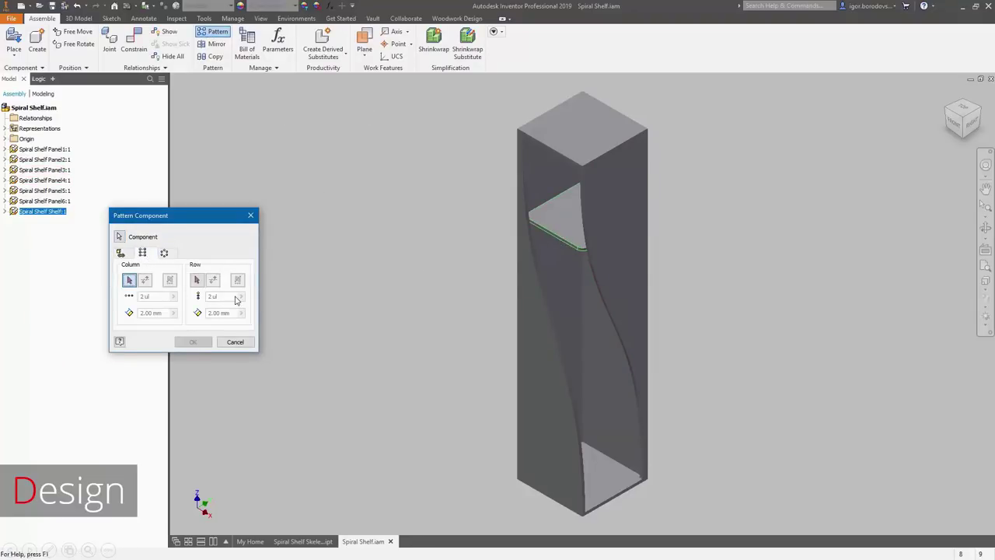
click(6, 139)
click(34, 201)
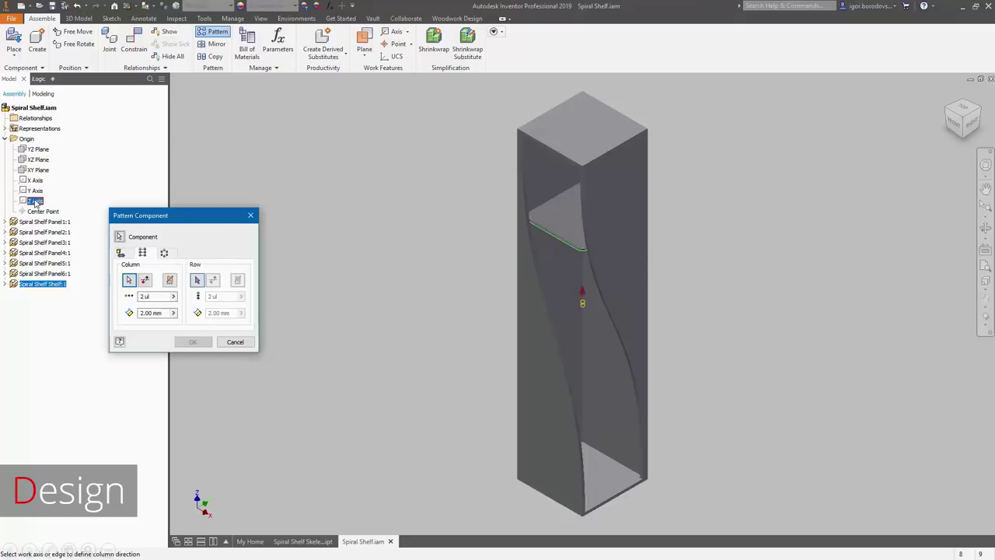
Set the pattern count to Shelf_QTY and the spacing to Distance_to_the_next_shelf, flip the direction downward and create the pattern.
click(172, 296)
click(200, 297)
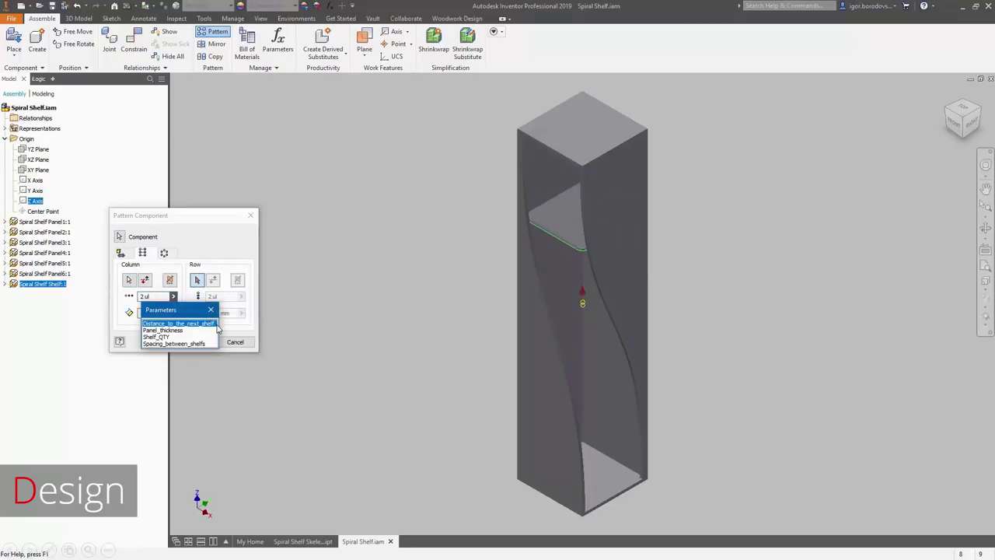
click(172, 337)
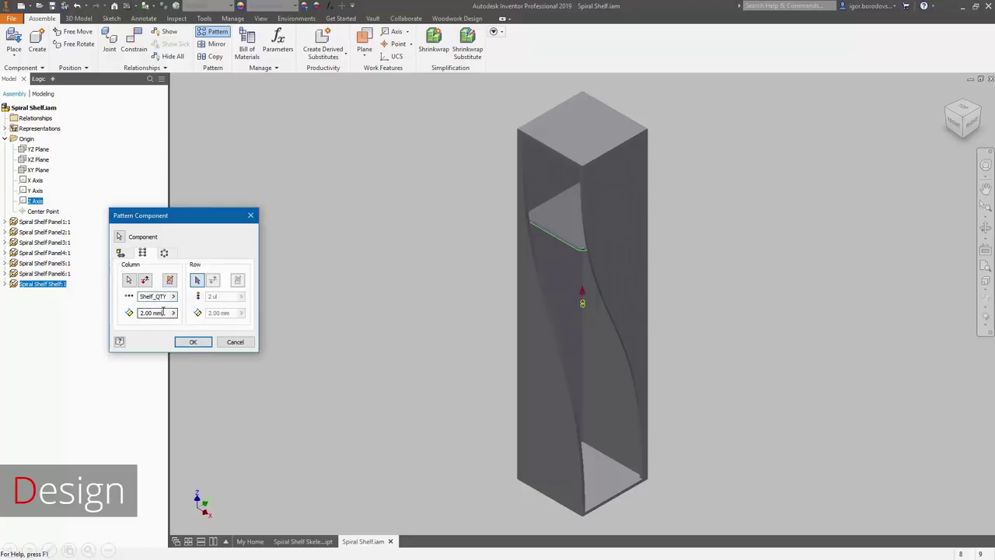
click(173, 312)
click(187, 326)
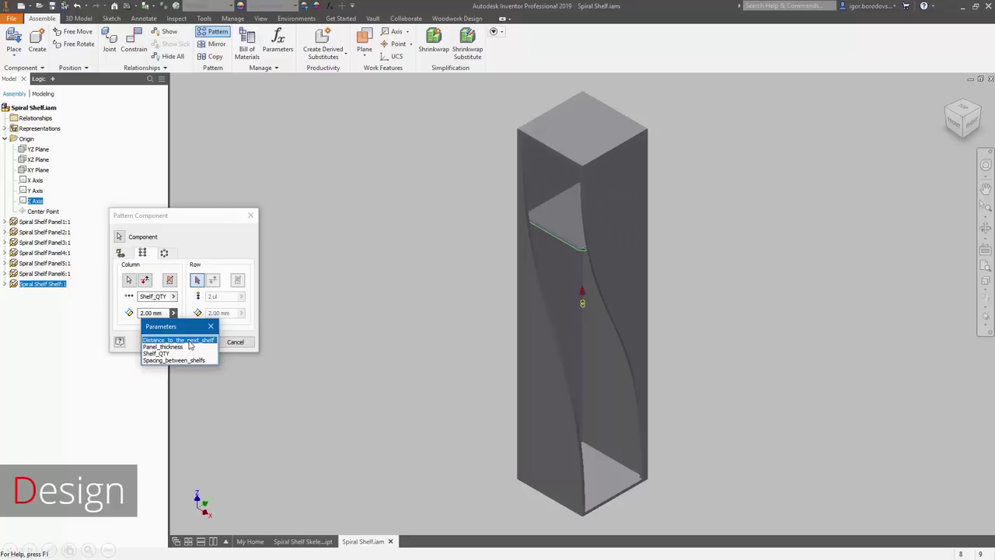
click(189, 341)
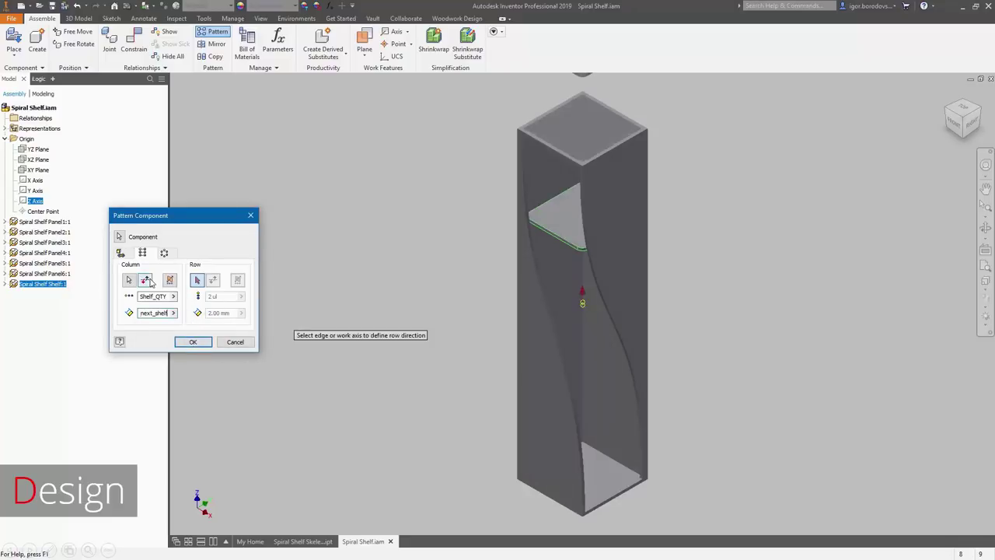
click(147, 280)
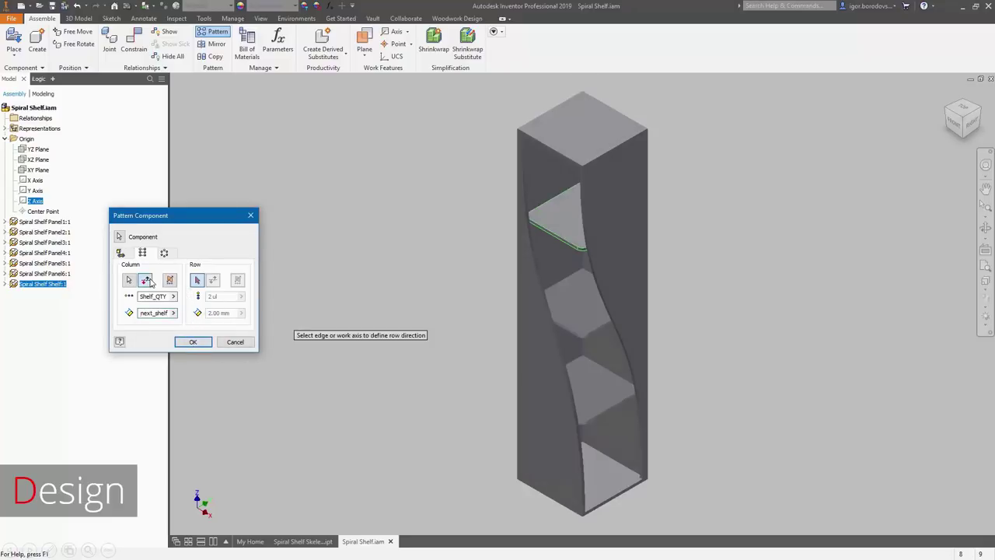
click(193, 342)
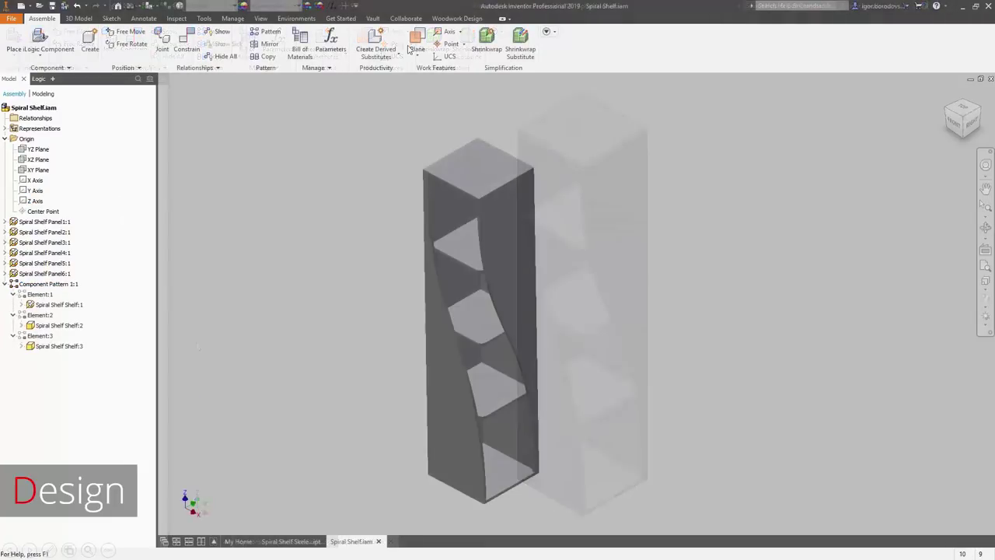
Assign the laminated board LMDF in color B01 to all panels and shelves of the assembly.
click(440, 19)
click(16, 41)
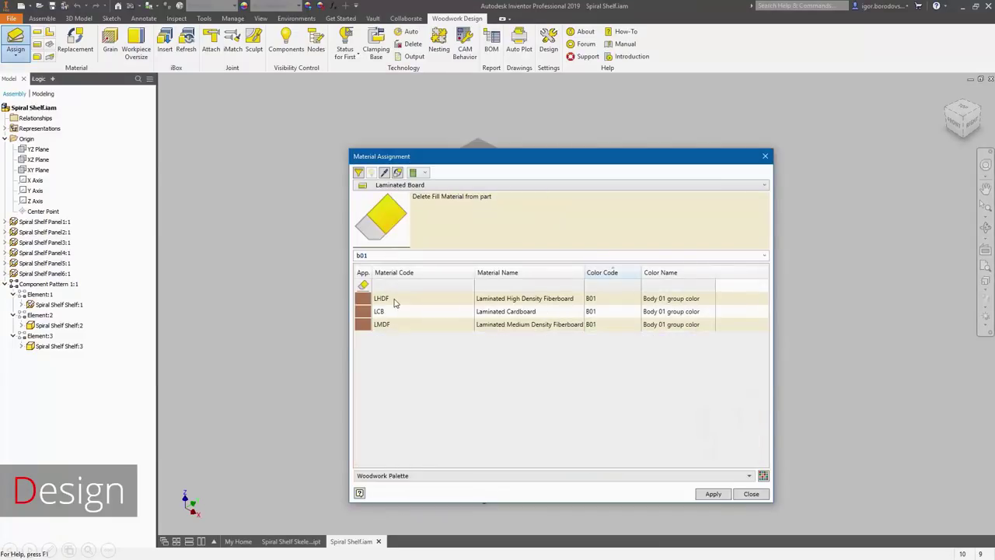
click(395, 324)
drag(528, 163, 197, 162)
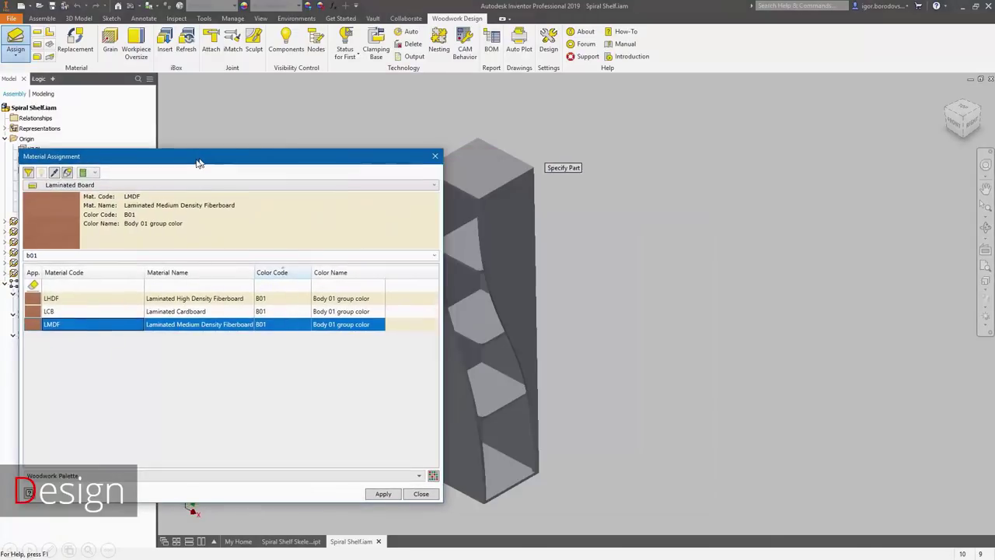
middle_drag(593, 215, 826, 190)
click(379, 495)
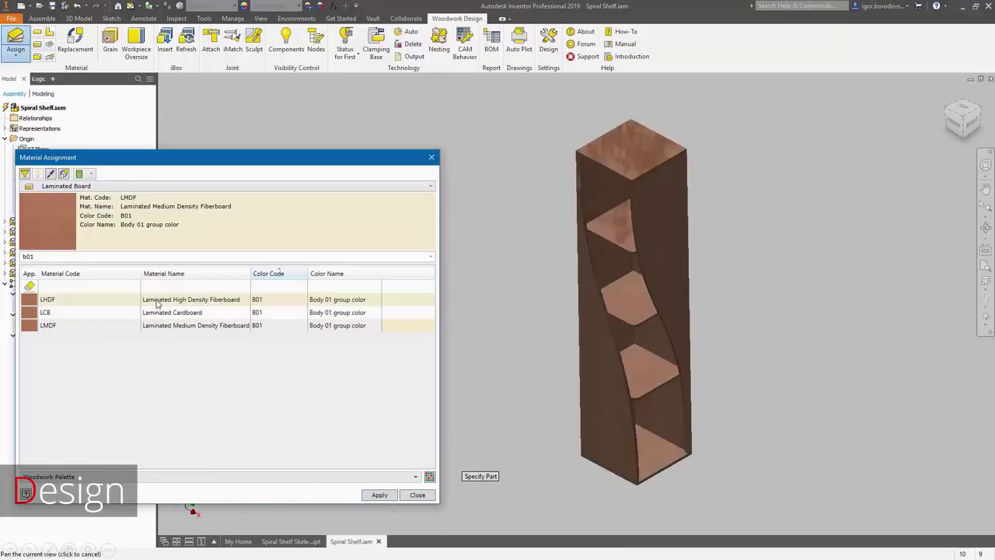
Apply the 0.6 mm PVC 1 edge band in color B01 to the two curved front edges of the side panels.
click(595, 262)
click(635, 237)
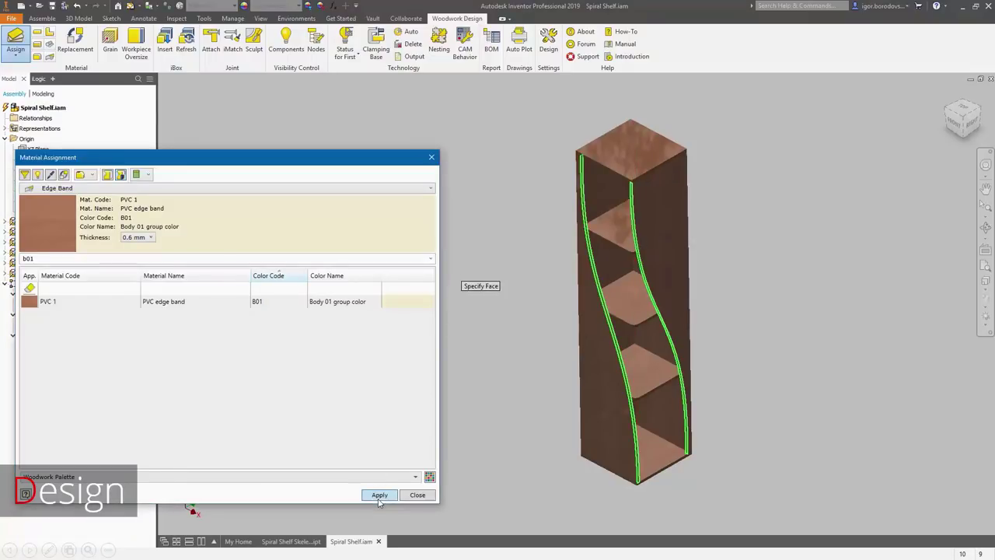
click(379, 495)
Apply the B01 PVC edge band around all edge faces of the top panel, bottom panel and shelves, and highlight the banded edges.
click(92, 175)
click(59, 201)
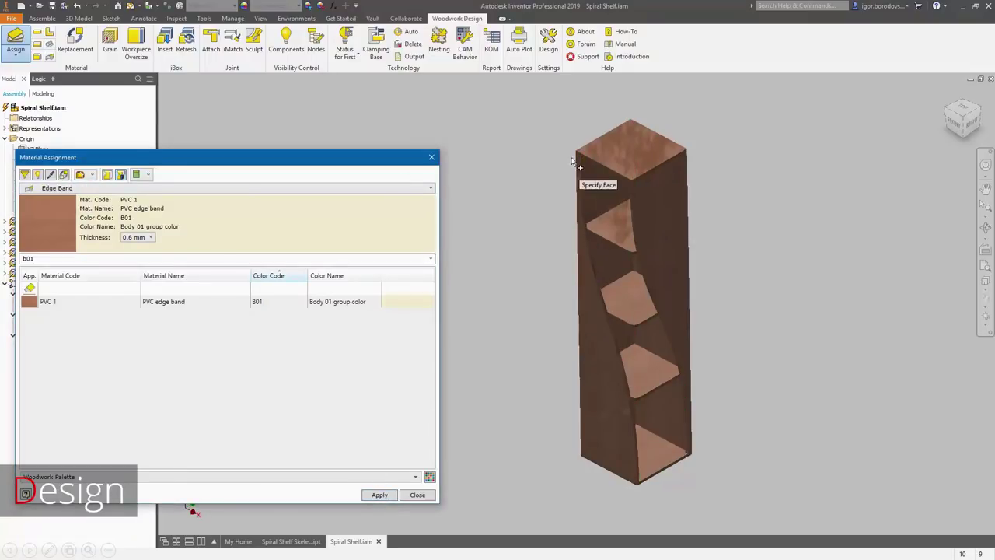
click(583, 158)
click(678, 470)
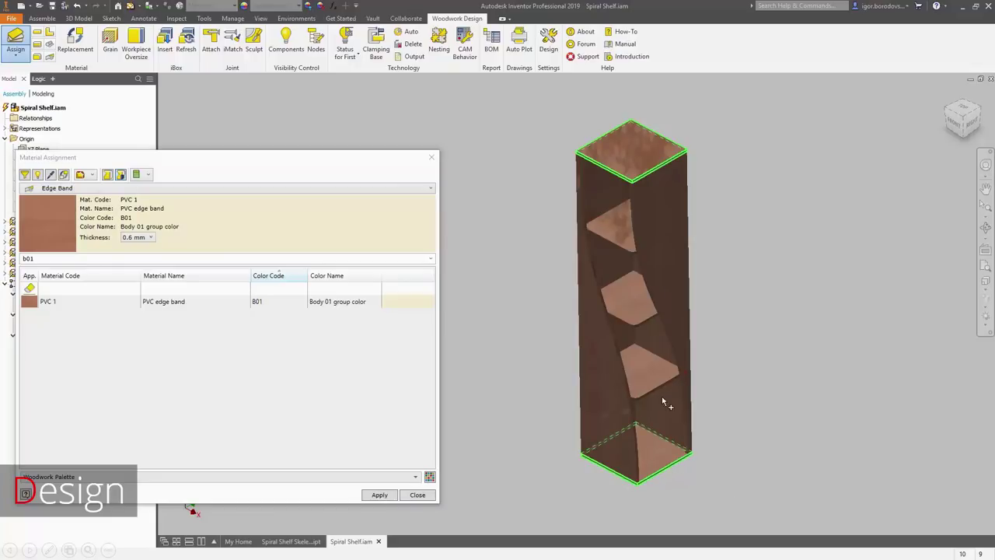
click(630, 244)
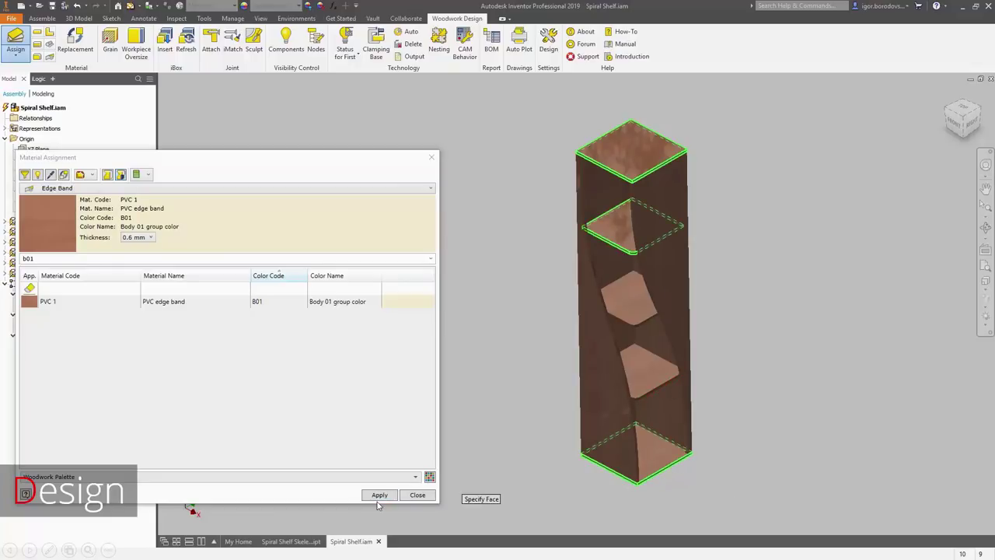
click(378, 495)
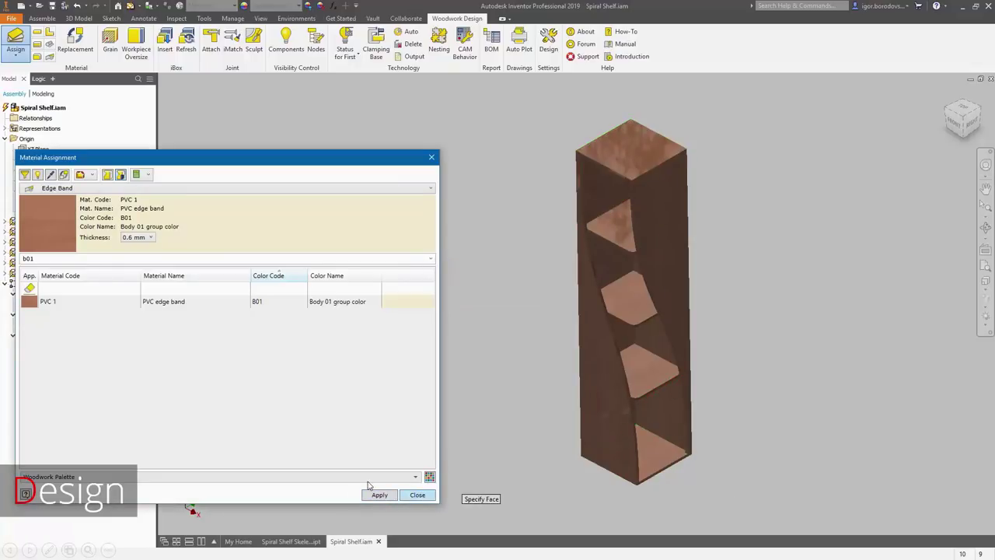
click(38, 174)
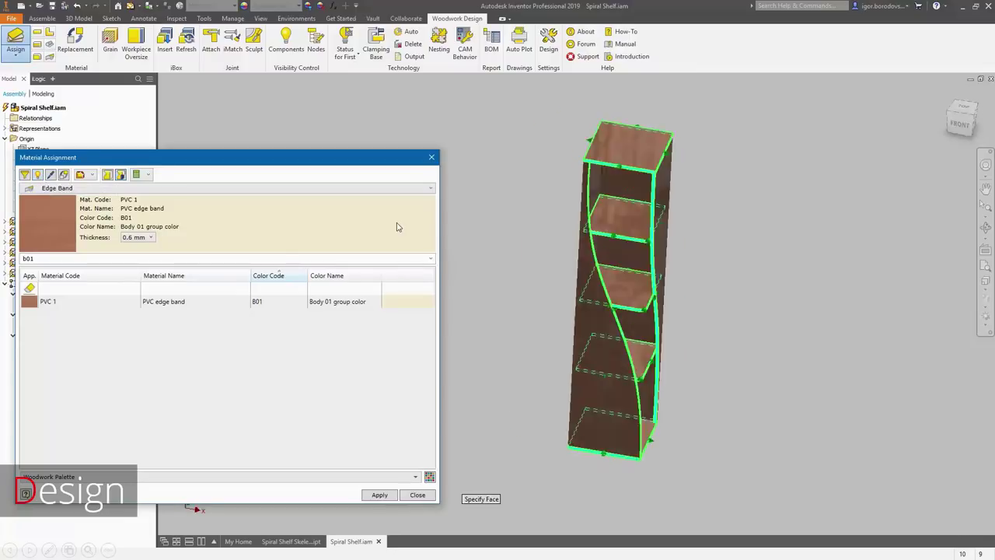
click(419, 495)
Reopen material assignment, set edge band selection to all faces and pick the panel edge at the shelf's rear corner.
click(15, 43)
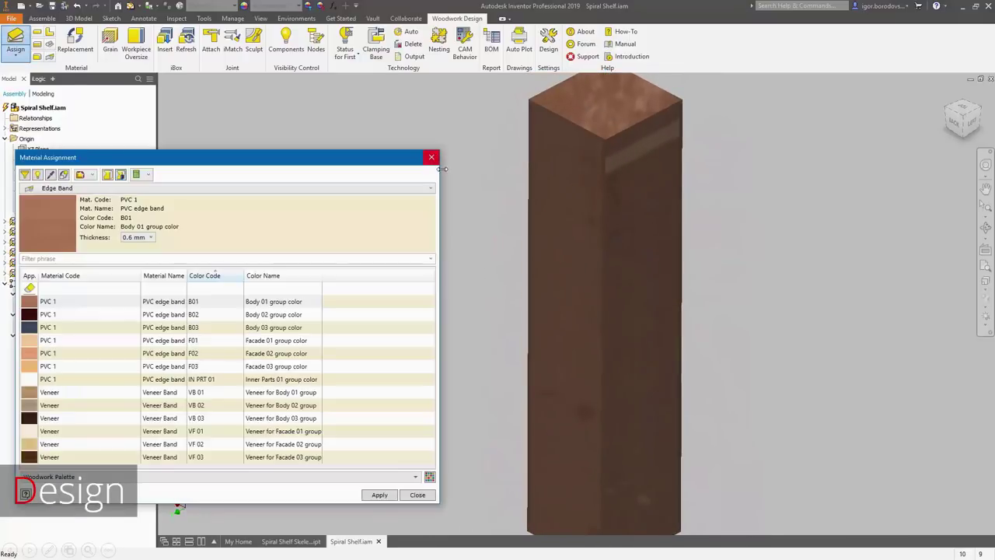
scroll(604, 179, up, 5)
click(601, 168)
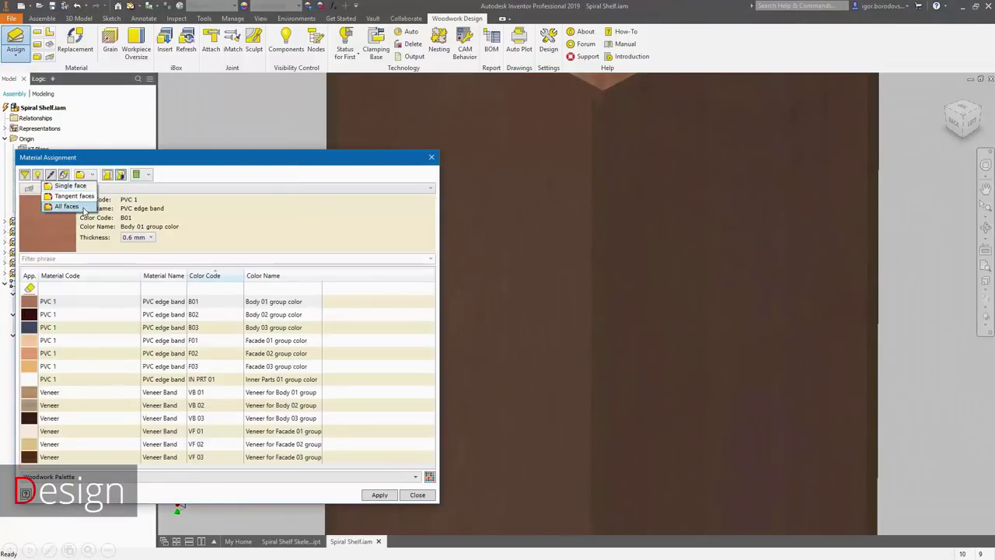
click(86, 177)
click(68, 206)
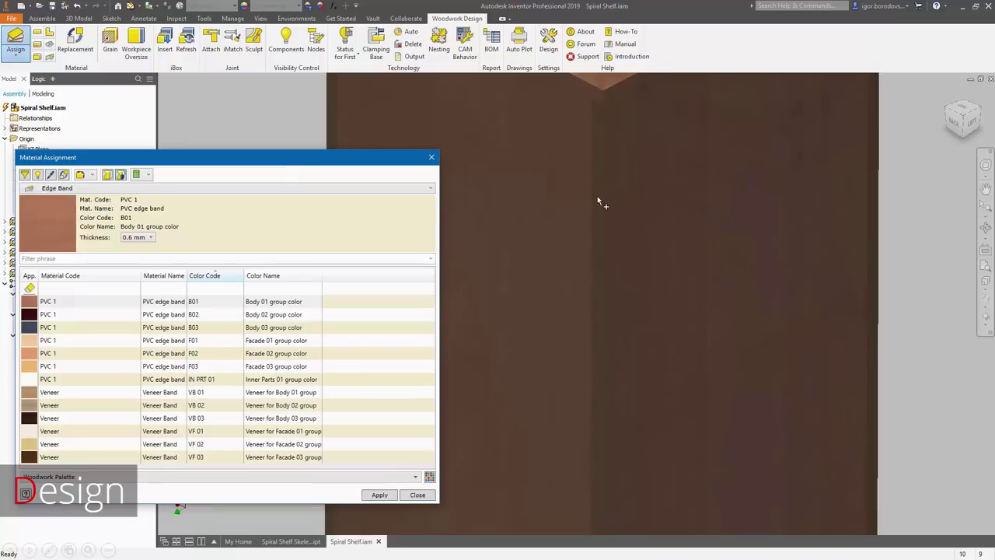
click(599, 205)
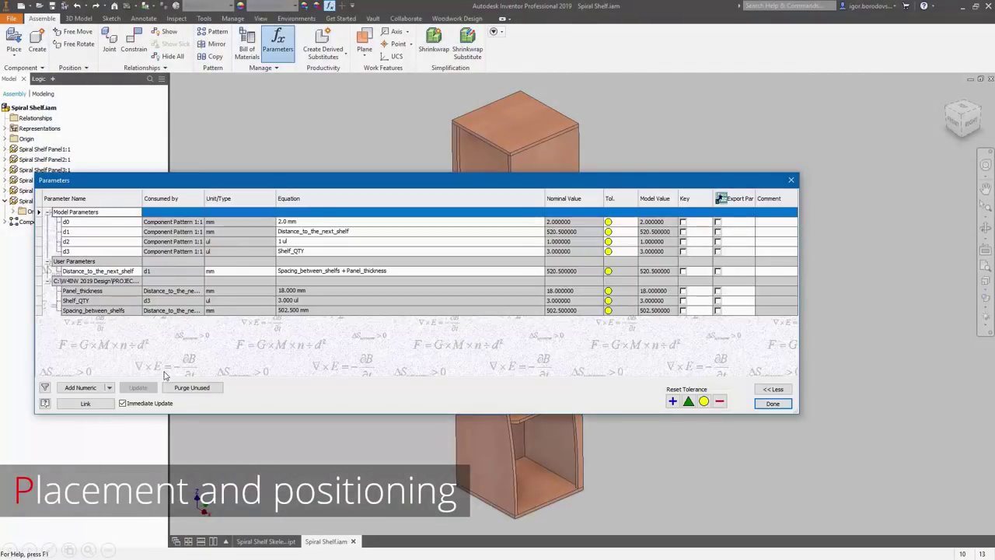
Add a numeric user parameter Edge_indent with a value of 64 mm to the assembly.
click(97, 387)
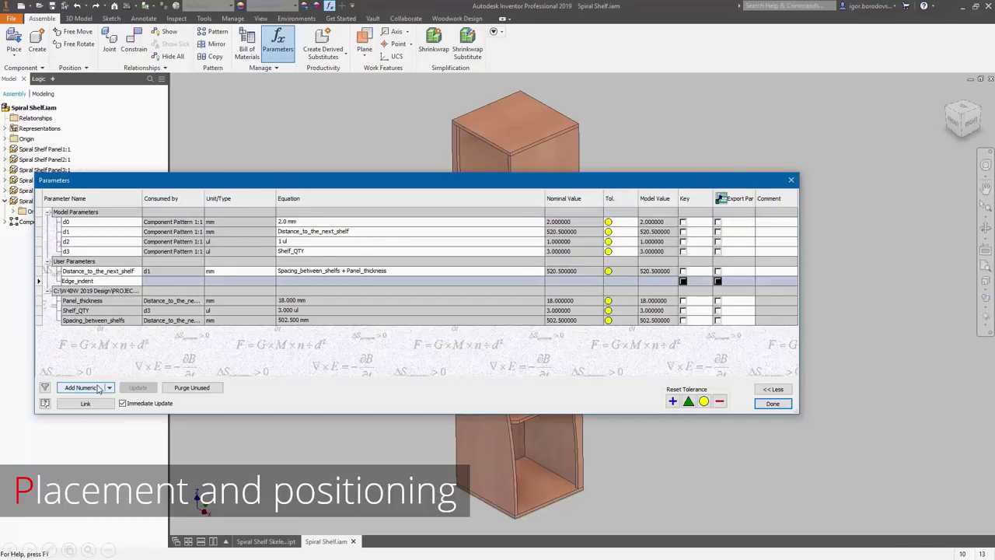
click(319, 281)
text(6)
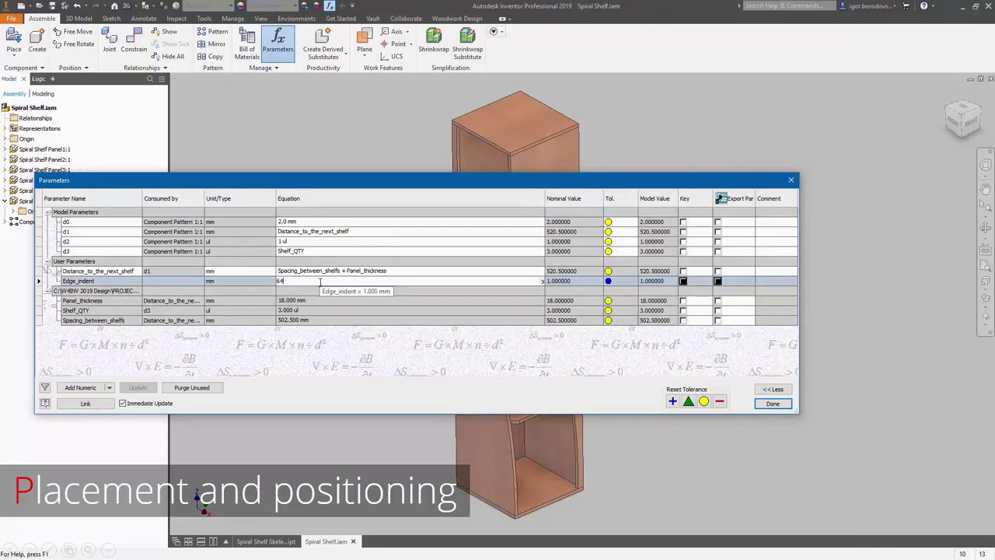
text(4)
key(Return)
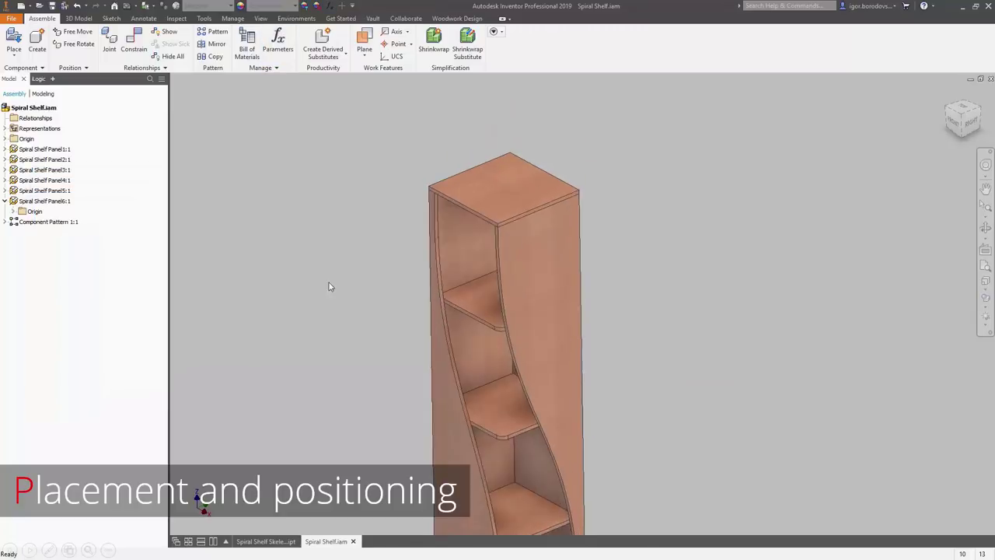
Isolate the top panel of the spiral shelf.
scroll(487, 188, up, 5)
right_click(469, 225)
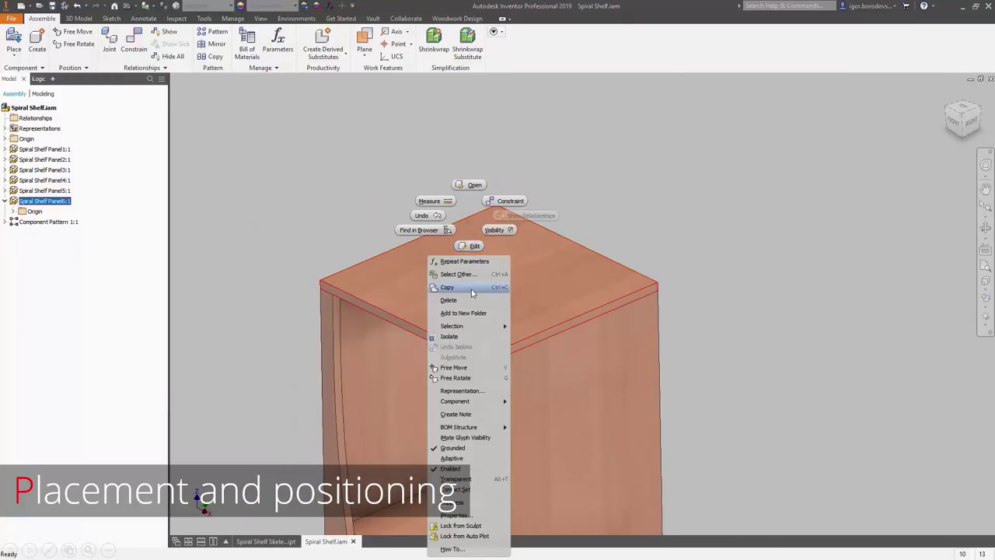
click(476, 336)
Create a work plane offset inward from the top panel's right edge face by the negative Edge_indent parameter.
key(])
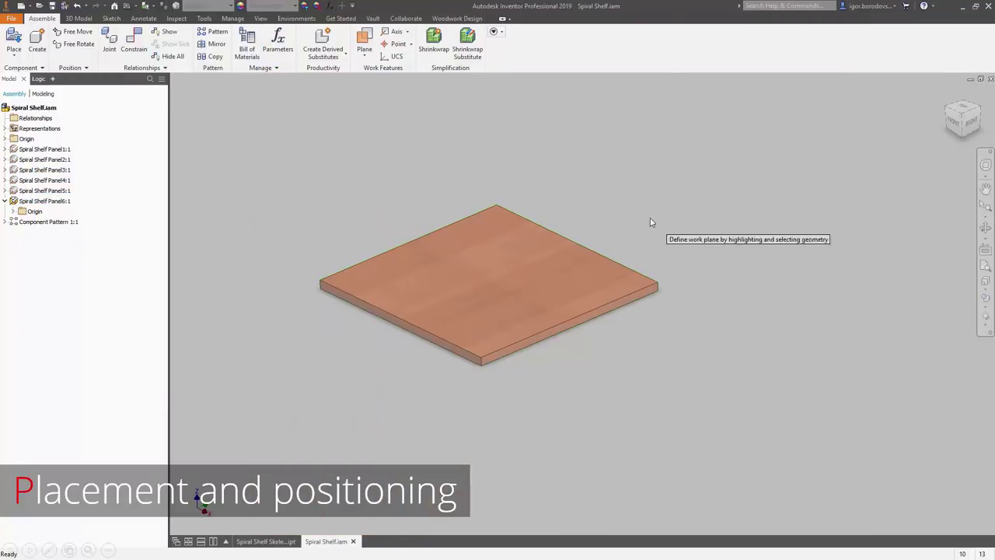
drag(628, 311, 602, 304)
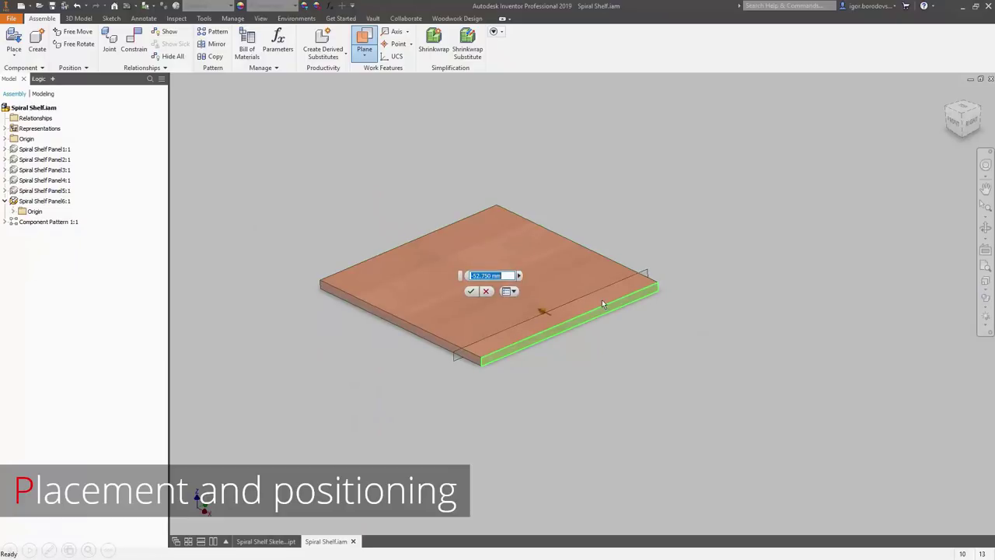
click(519, 275)
click(538, 300)
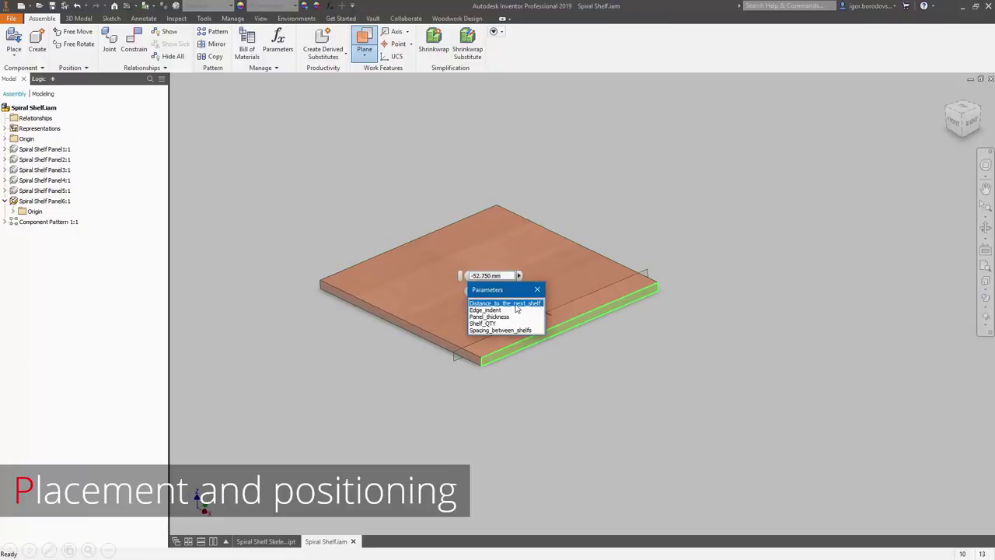
click(486, 310)
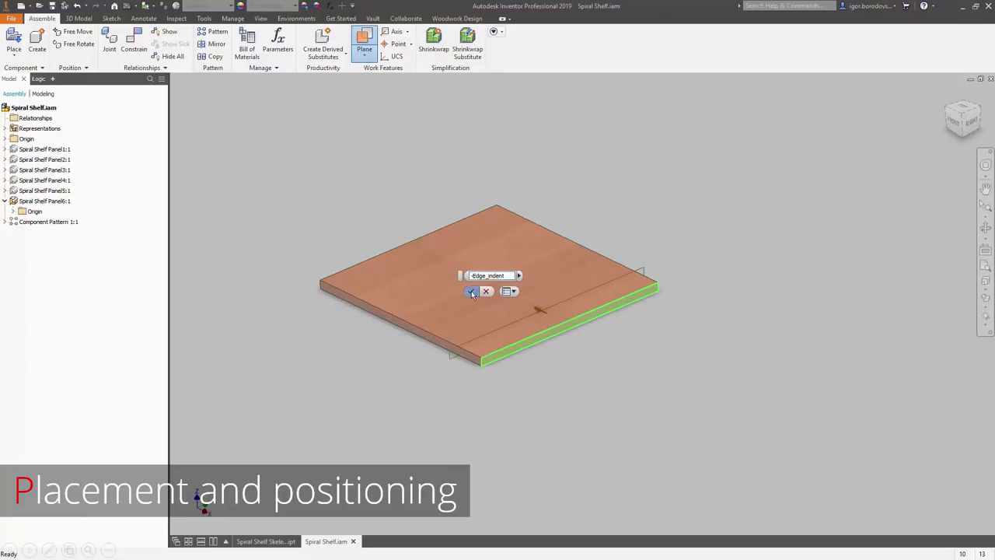
click(476, 295)
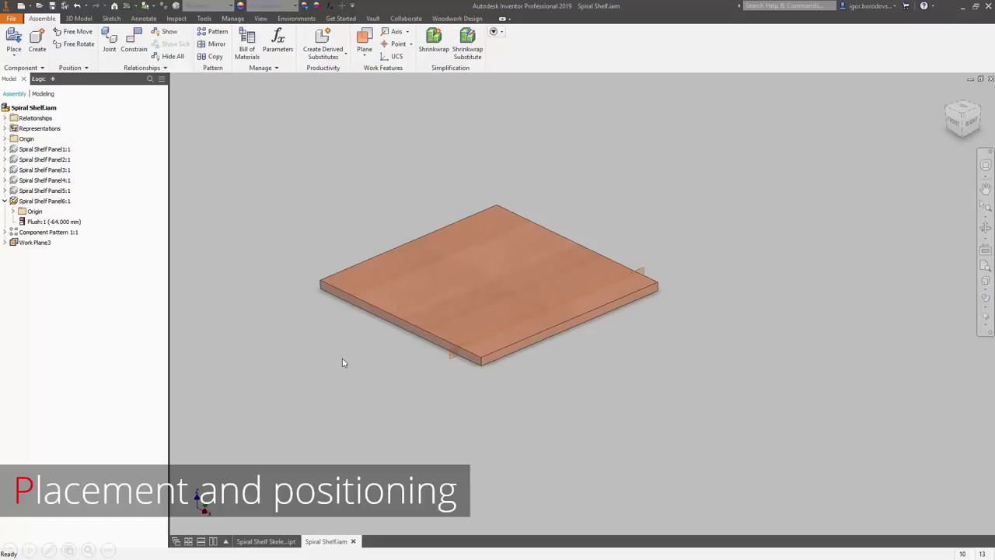
Create work planes offset inward from the top panel's front and back edge faces, both driven by the negative Edge_indent parameter.
click(392, 322)
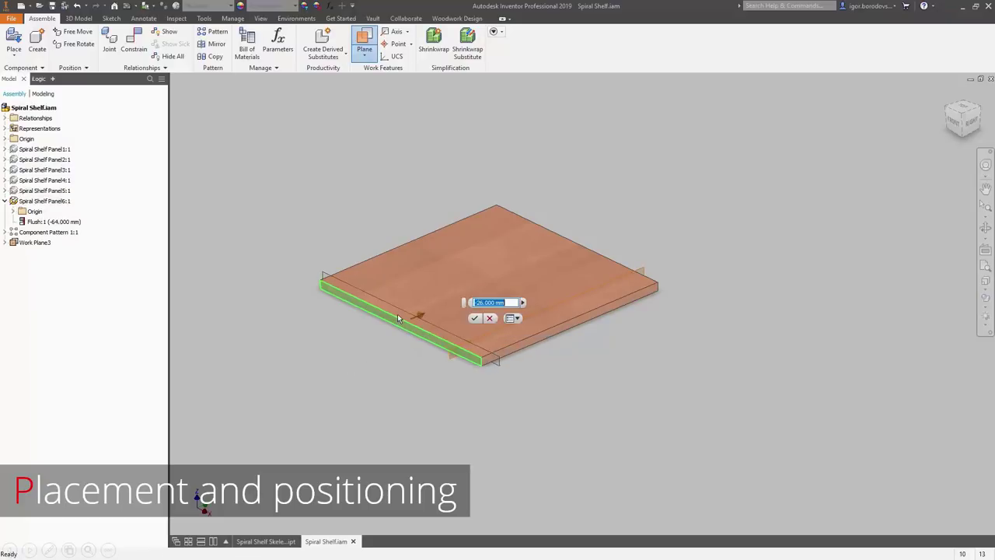
click(474, 317)
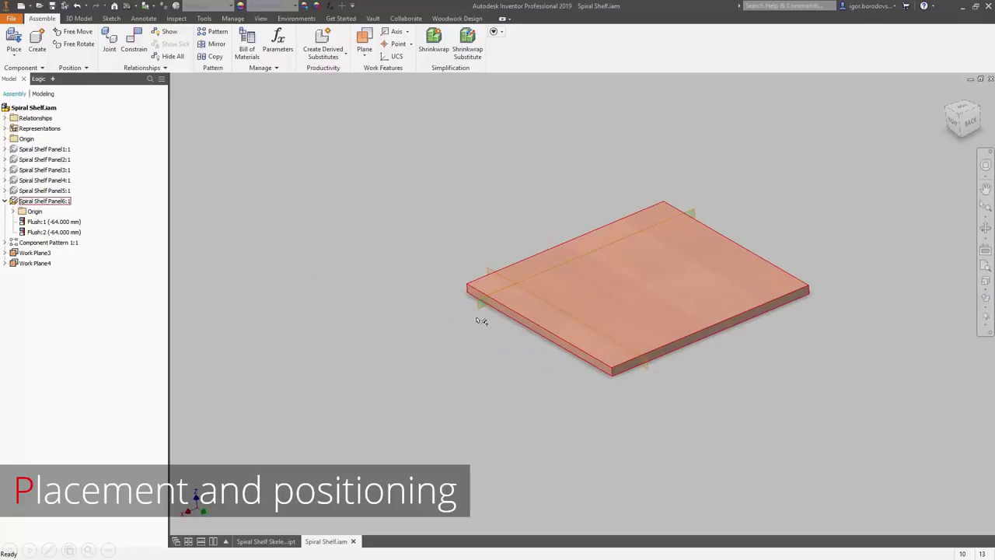
key(])
click(804, 293)
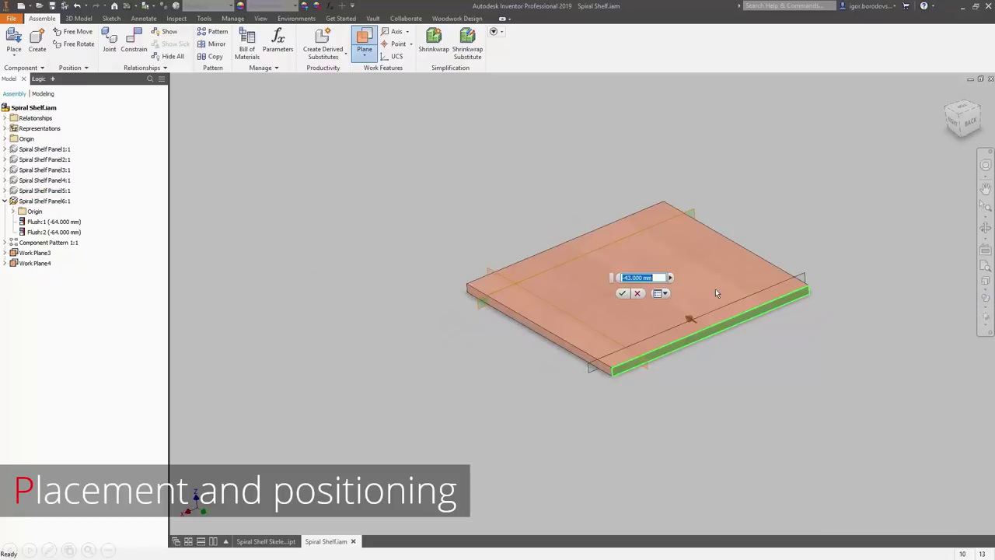
text(Edge_indent)
click(623, 293)
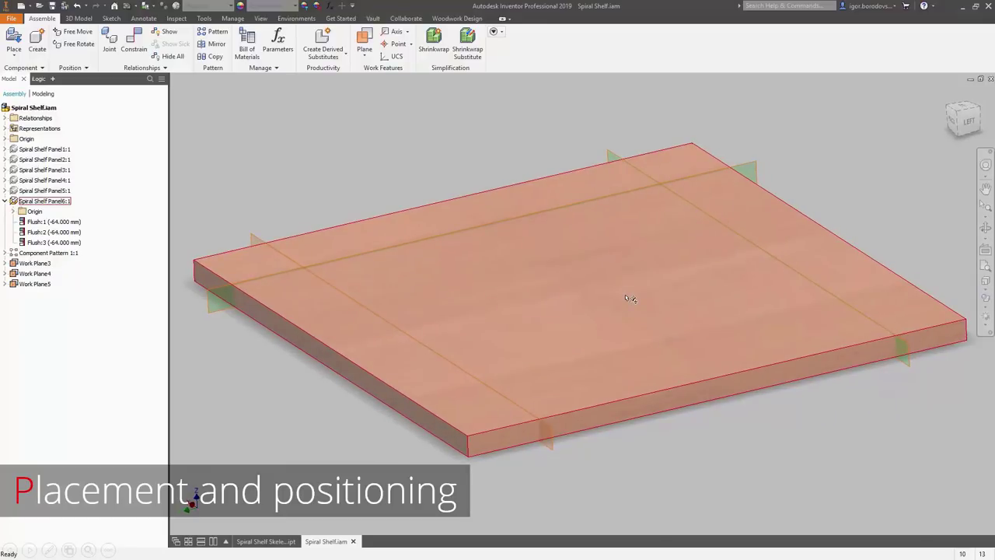
Create a work plane offset inward from the top panel's left edge face by the negative Edge_indent parameter.
key(])
click(706, 396)
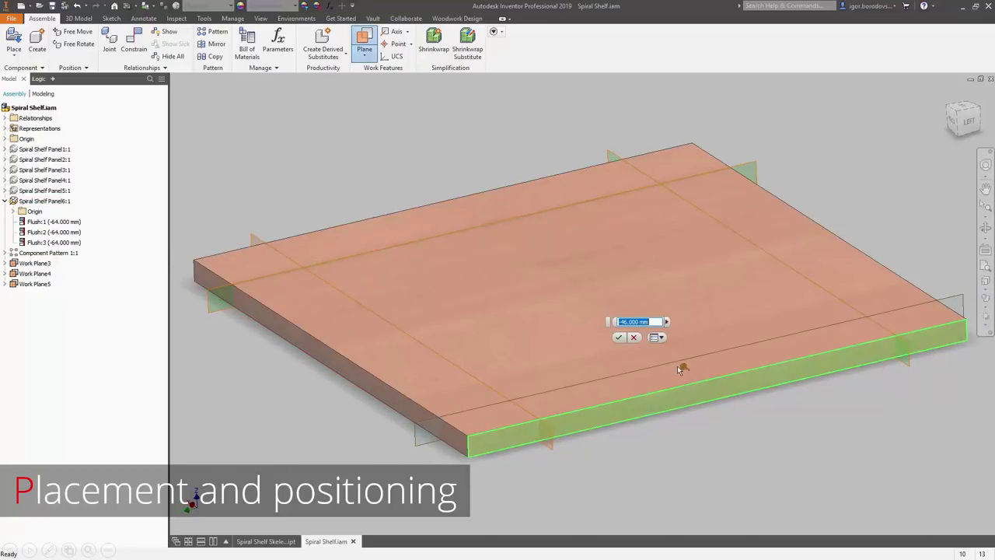
text(Edge_indent)
click(619, 336)
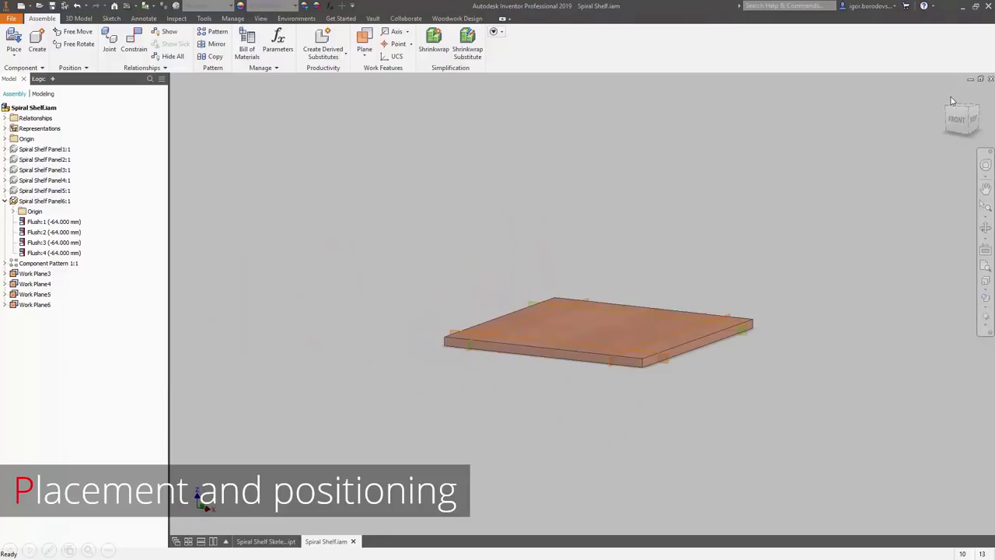
Undo the isolation of the top panel to show the whole spiral shelf assembly.
click(947, 100)
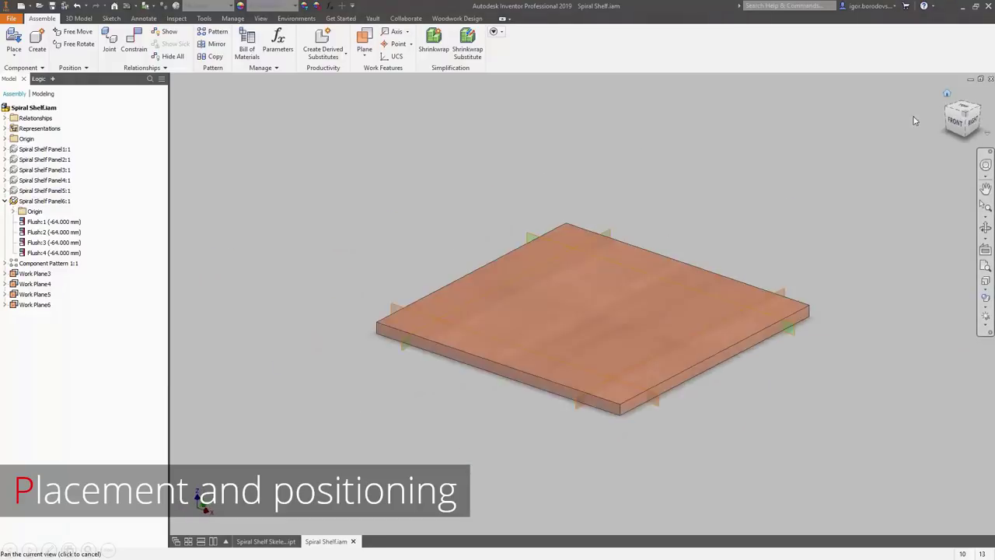
right_click(819, 150)
click(814, 227)
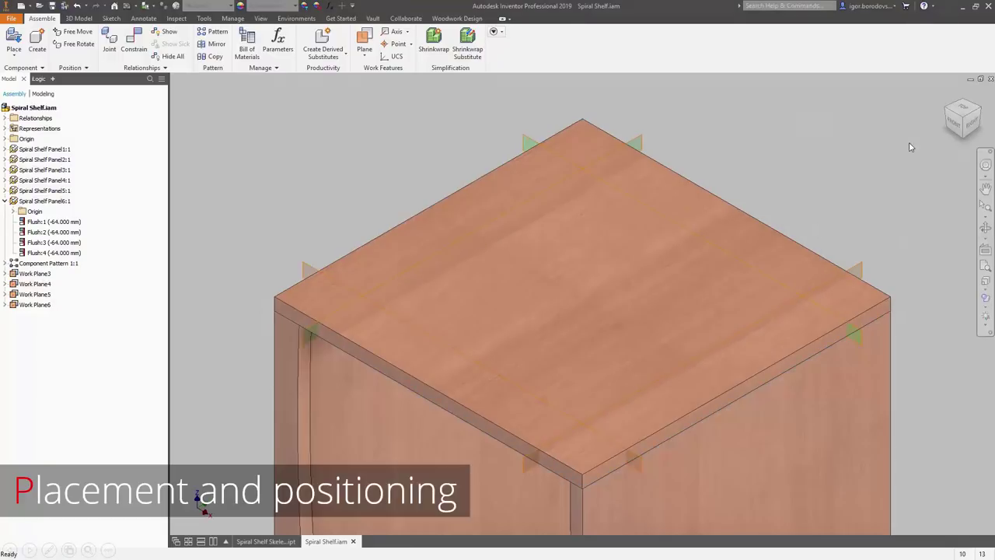
click(948, 97)
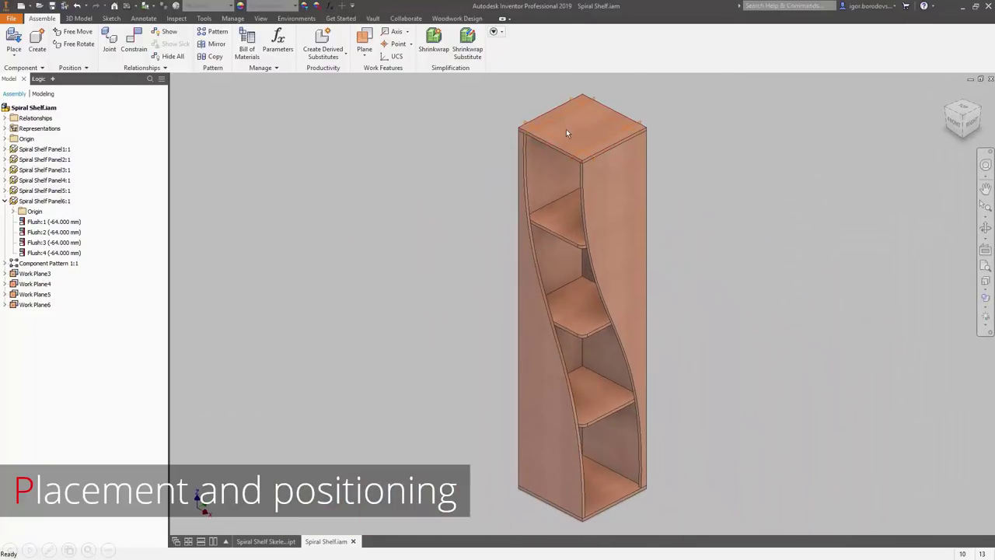
Add a numeric user parameter Vertical_indent with a value of 100 mm to the assembly.
click(329, 5)
click(81, 387)
text(Vertical_indent)
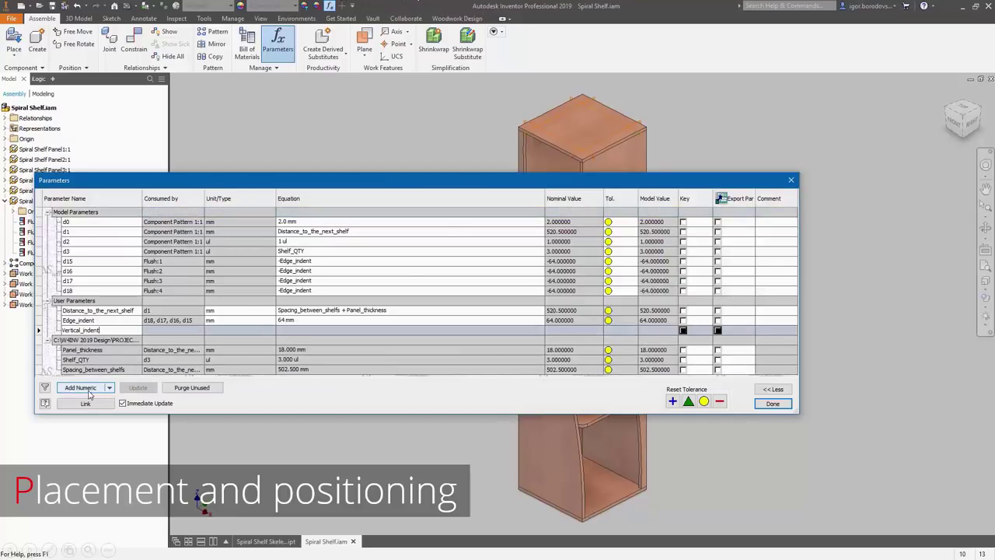
click(313, 330)
text(100)
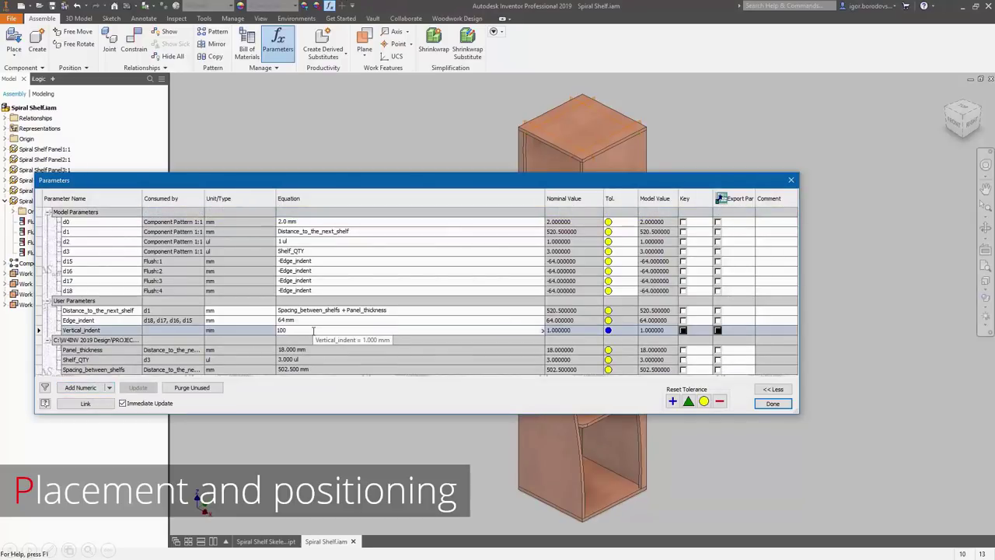
key(Return)
key(Return)
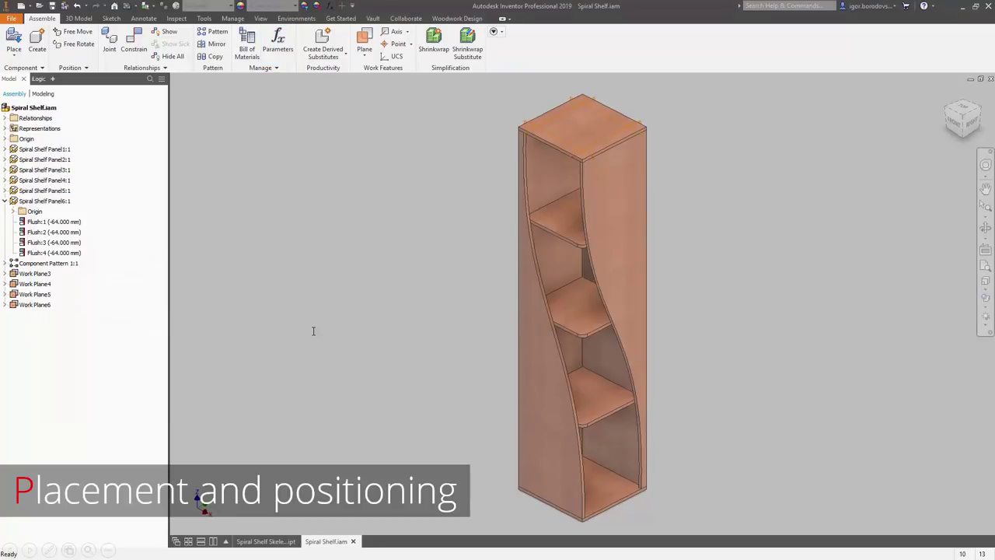
Create a work plane offset down from the top panel's upper face by the negative Vertical_indent parameter.
key(bracketright)
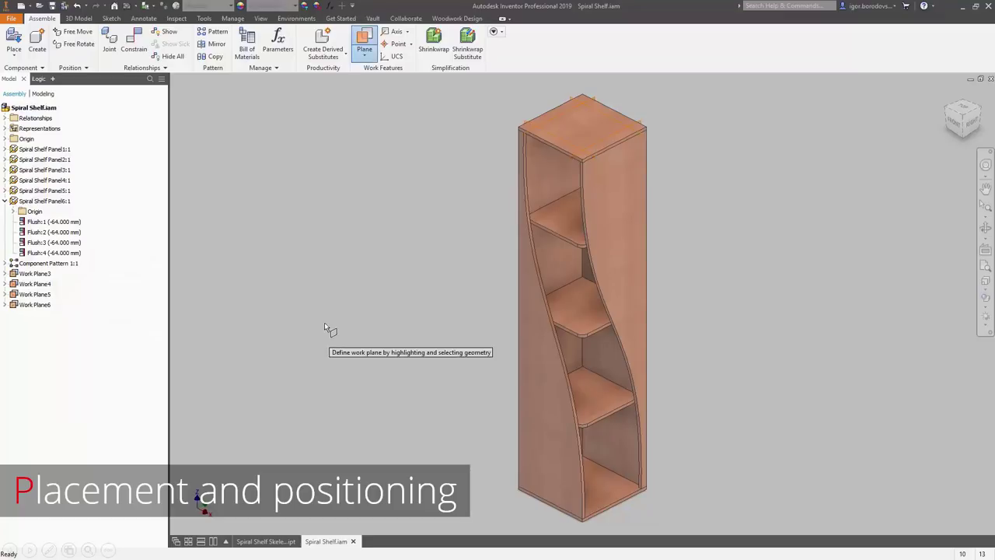
drag(560, 125, 569, 158)
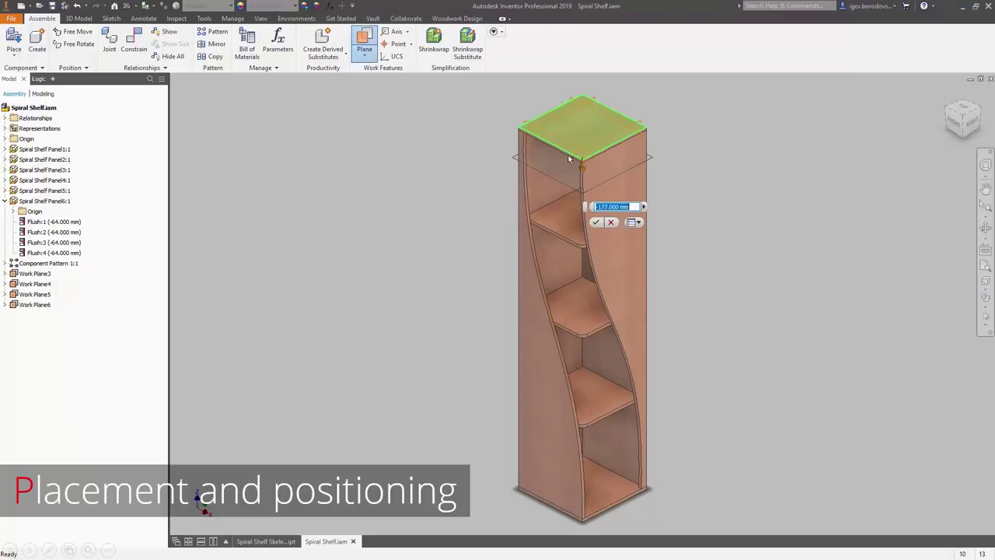
click(643, 206)
click(666, 233)
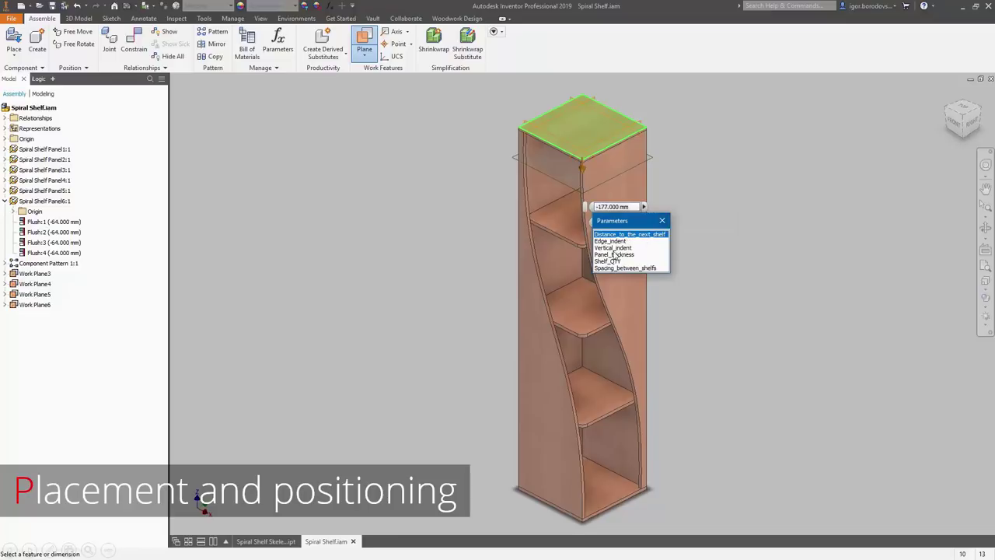
click(614, 251)
key(Return)
Create a work plane offset up from the bottom panel's underside by the negative Vertical_indent parameter.
key(F5)
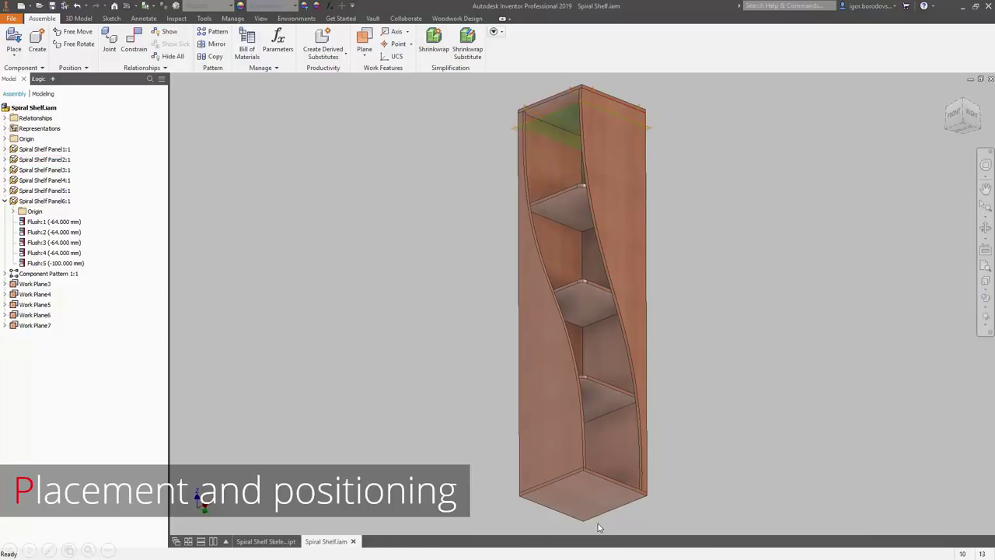
key(bracketright)
click(585, 506)
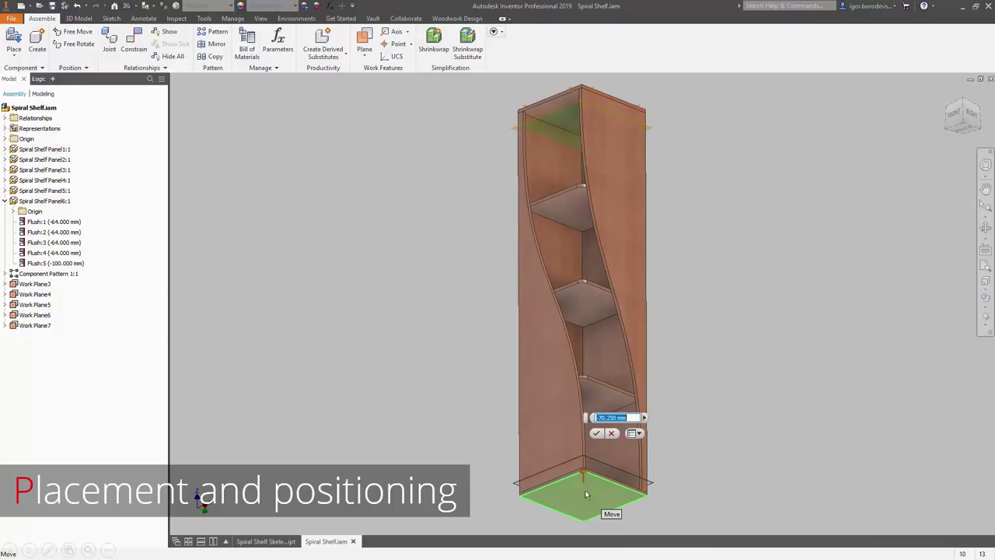
click(643, 418)
click(688, 458)
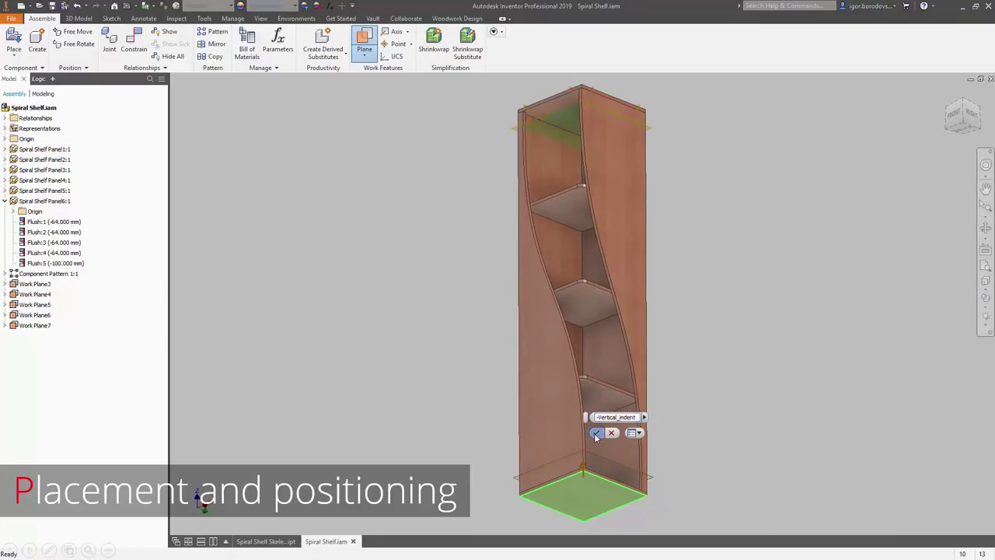
key(Return)
key(F5)
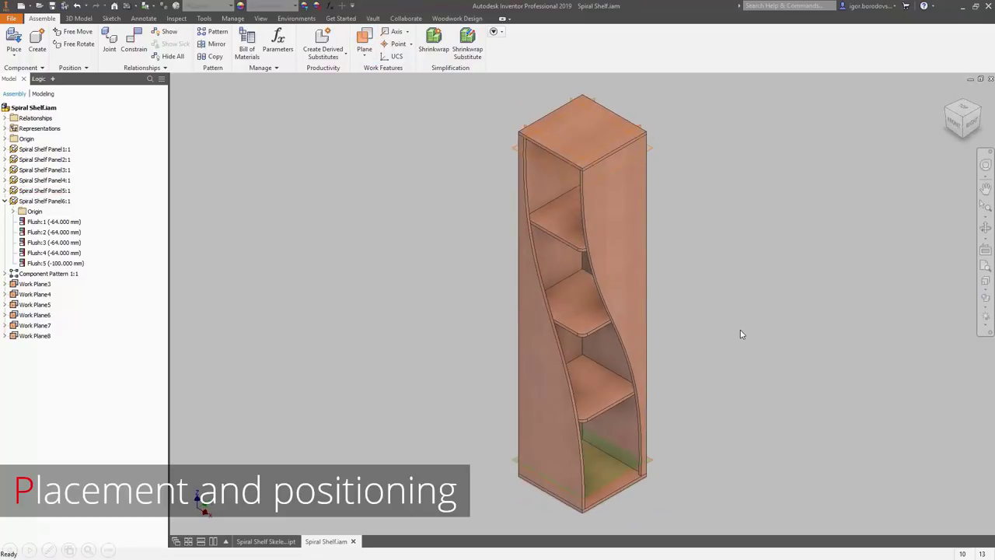
Hide the shelf pattern and load the library fitting MINIFIX D15 v2 for attaching, with board thickness 18, pin length 34, side Left and cap Include.
click(457, 18)
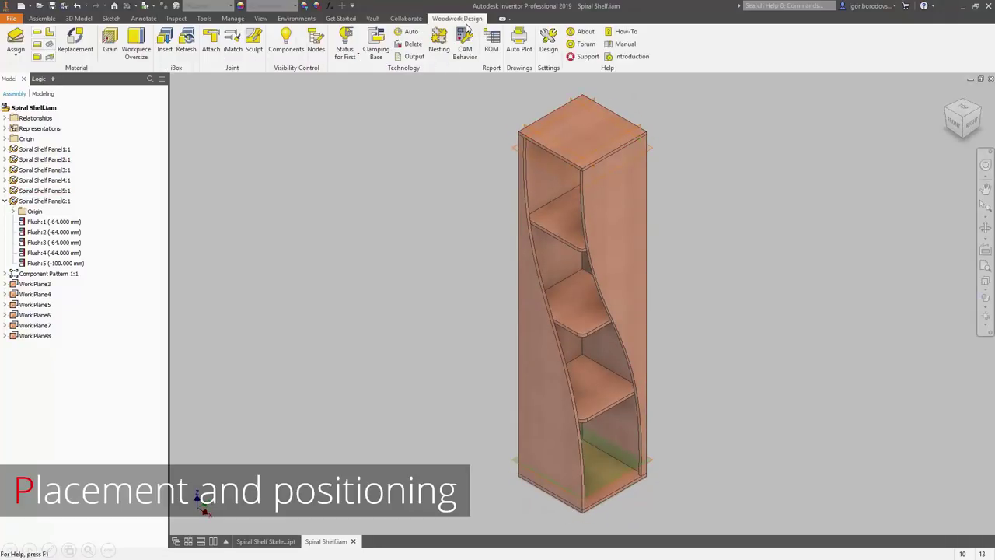
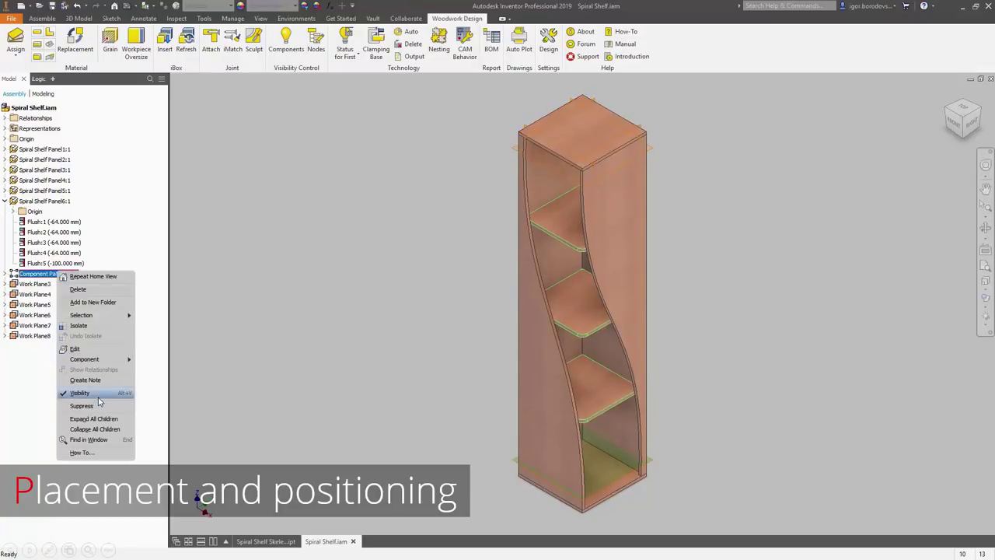
click(210, 48)
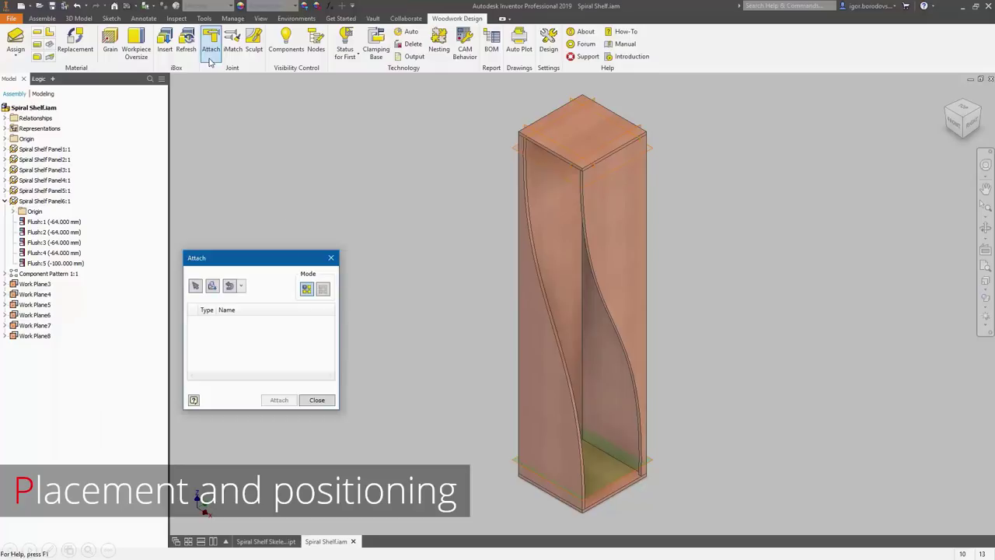
click(214, 286)
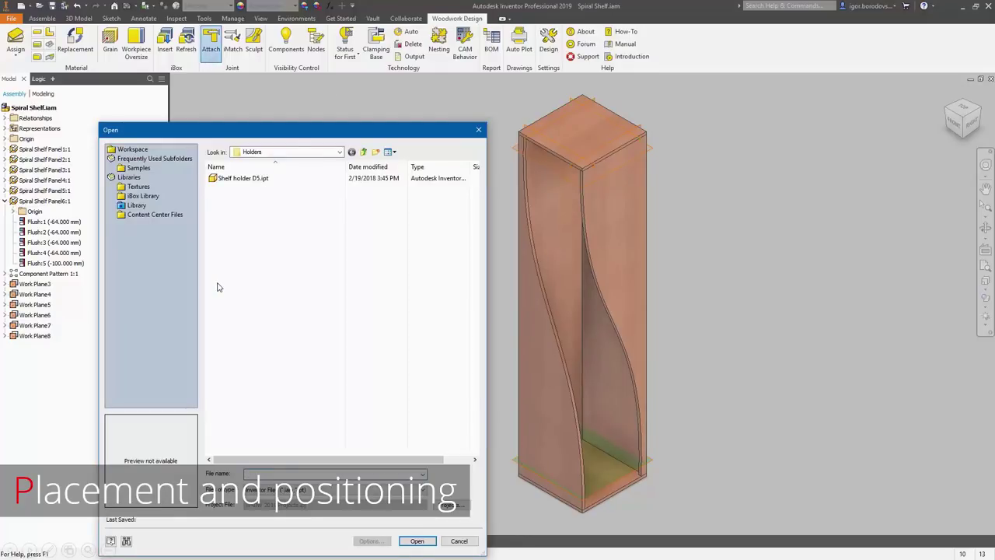
click(365, 152)
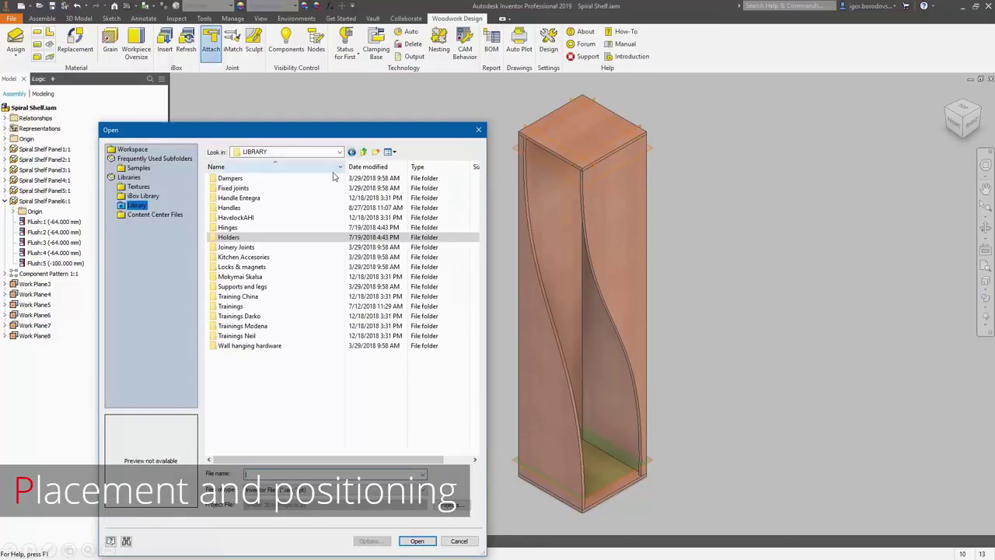
double_click(304, 189)
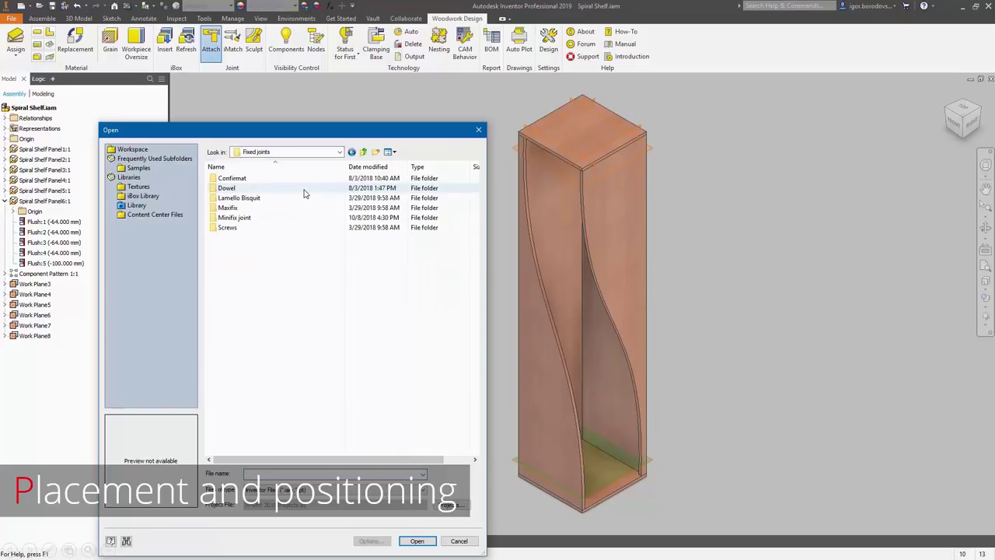
double_click(289, 216)
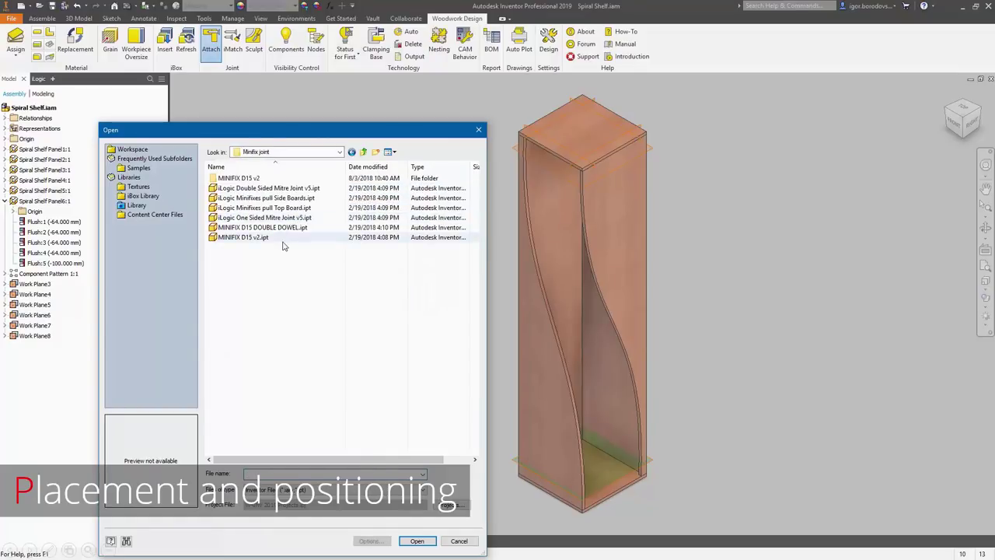
double_click(283, 240)
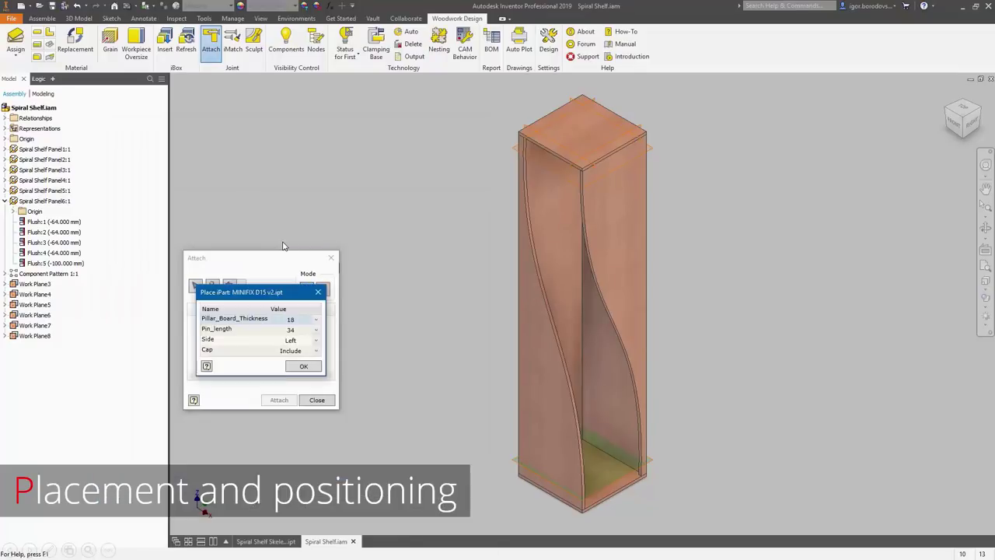
click(303, 366)
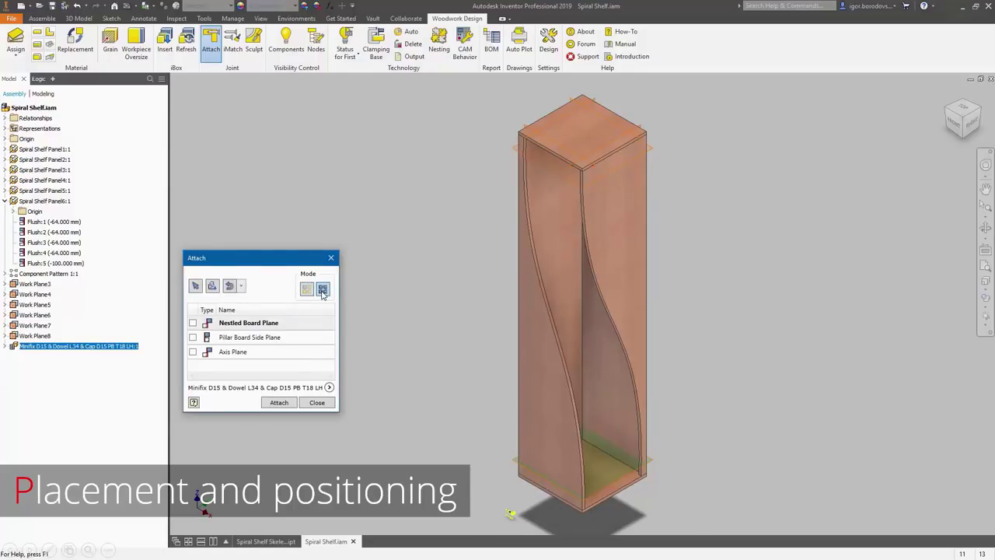
In multiple-placement mode, assign the bottom panel's upper face and the top panel's underside to the Minifix's Nestled Board Plane.
click(632, 487)
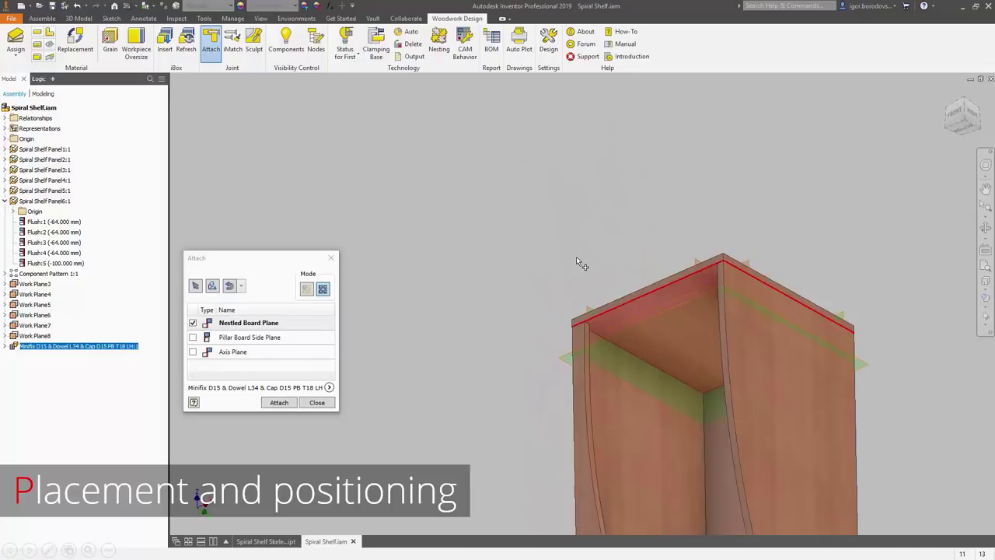
click(642, 331)
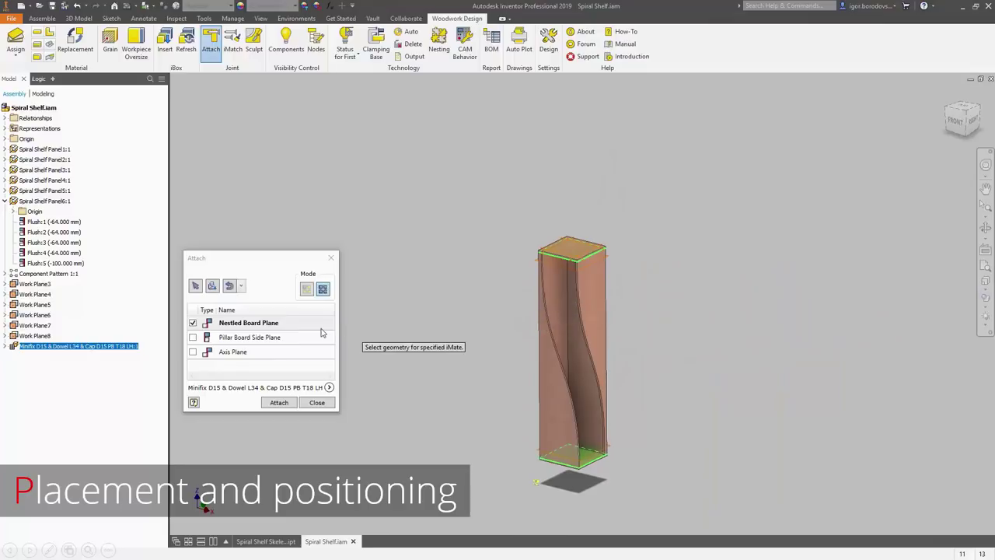
Assign the Minifix's Pillar Board Side Plane to a vertical panel face and its Axis Plane to Work Plane3 and Work Plane6, and attach the fittings.
click(284, 337)
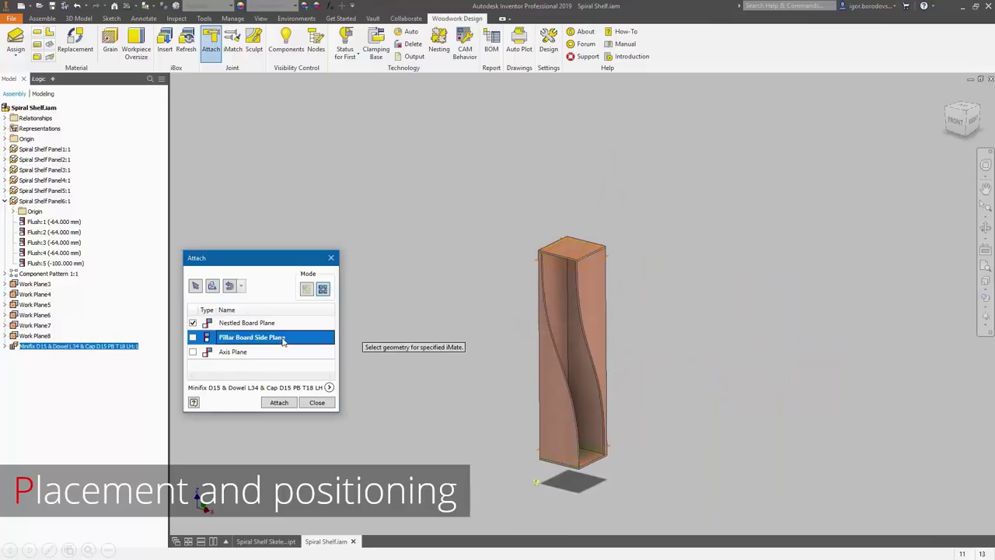
click(547, 296)
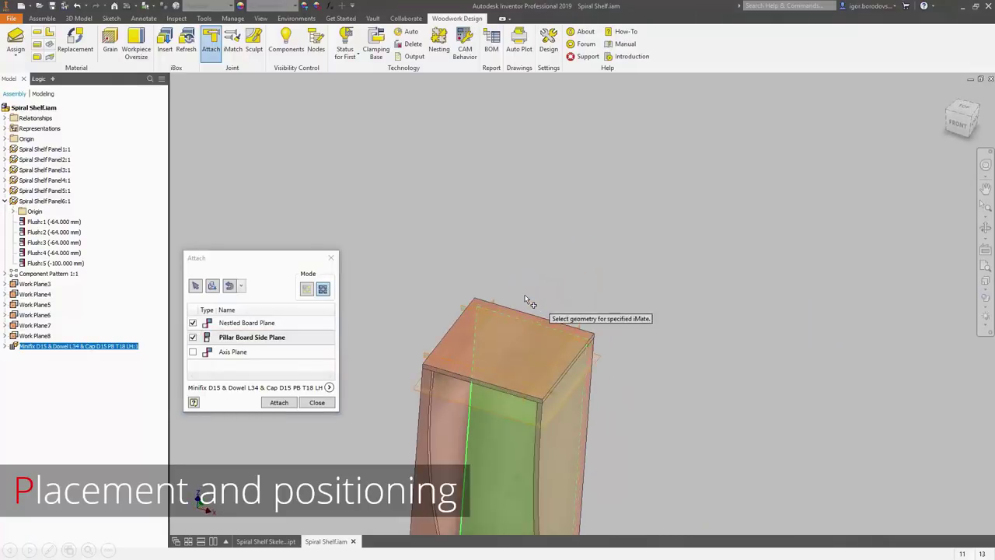
click(267, 351)
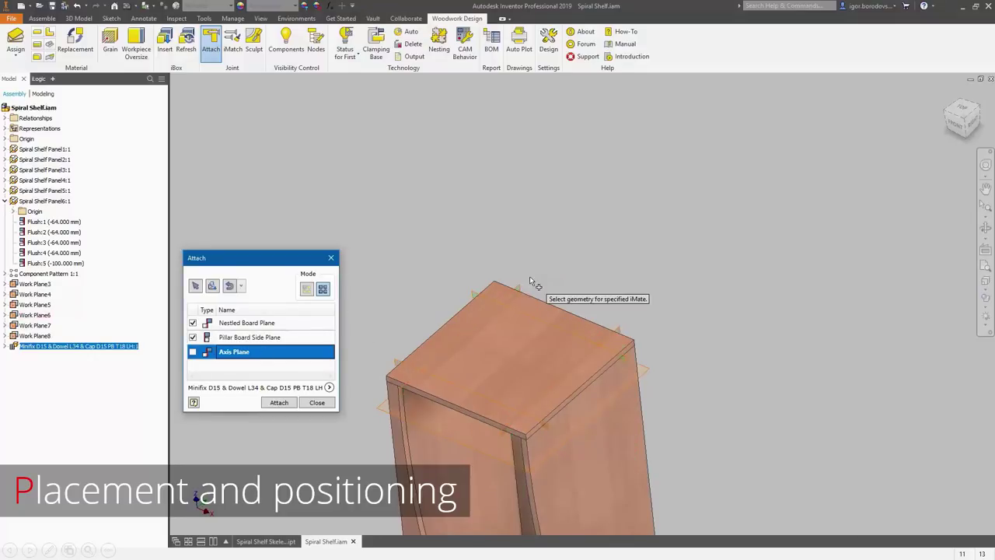
click(611, 323)
click(611, 324)
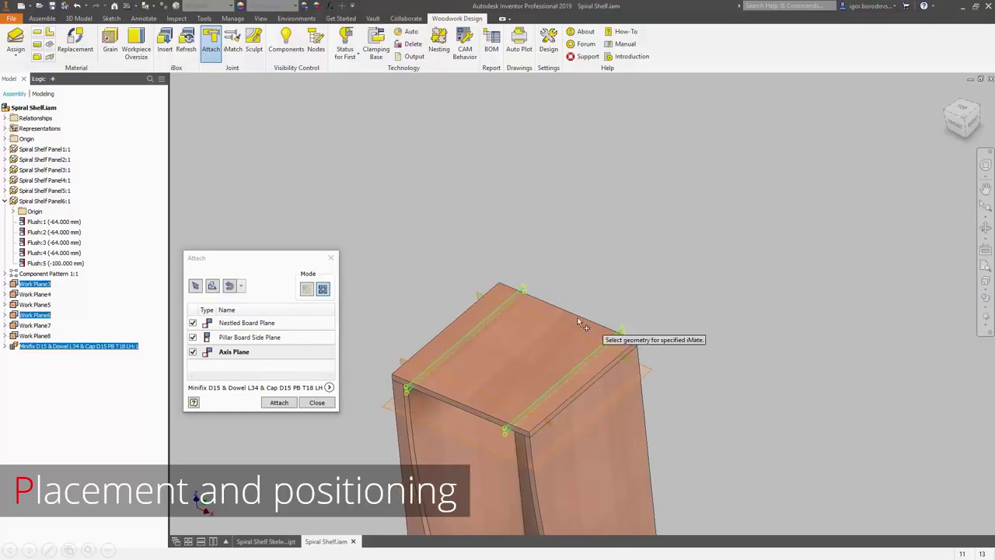
click(278, 403)
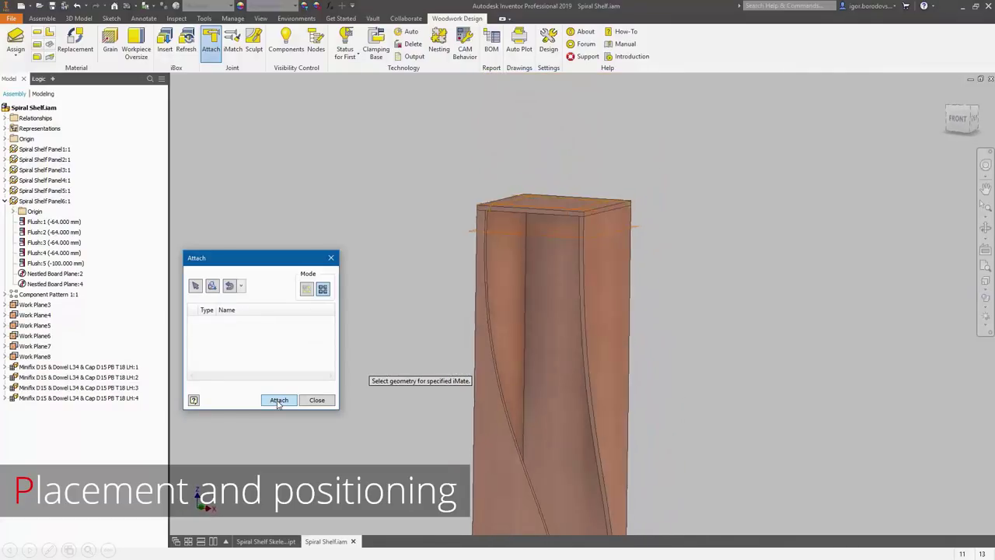
Reuse the last Minifix fitting and assign its Nestled Board Plane to the top panel's underside and the bottom panel's upper face.
click(229, 286)
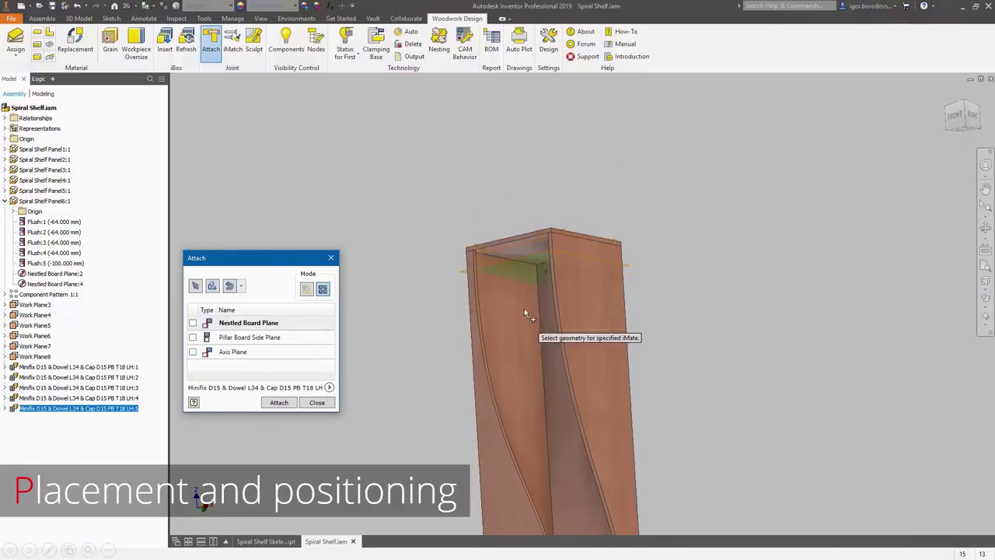
scroll(519, 250, down, 3)
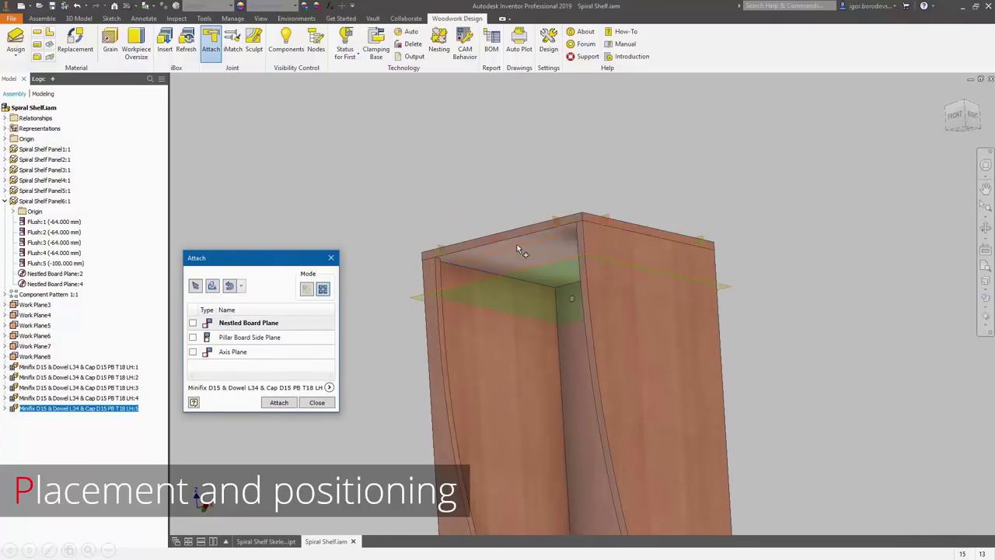
click(508, 245)
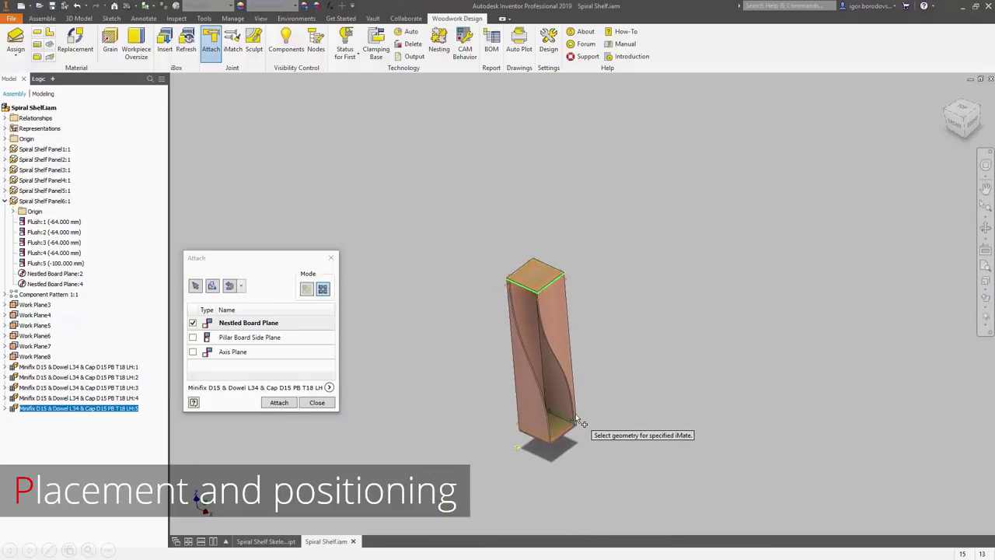
scroll(582, 433, down, 3)
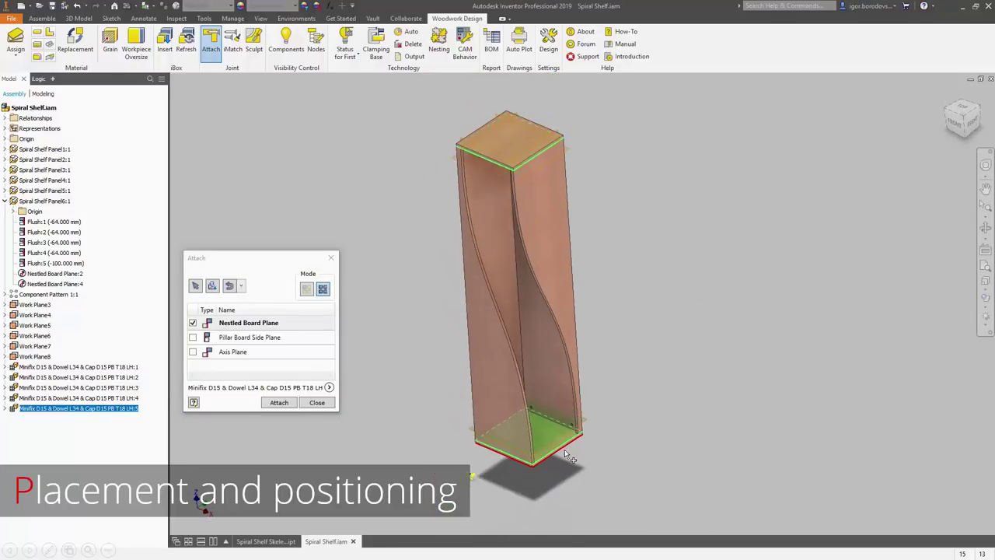
Assign the Pillar Board Side Plane to the next vertical panel and the Axis Plane to Work Plane4 and Work Plane5, and attach the fittings.
click(272, 337)
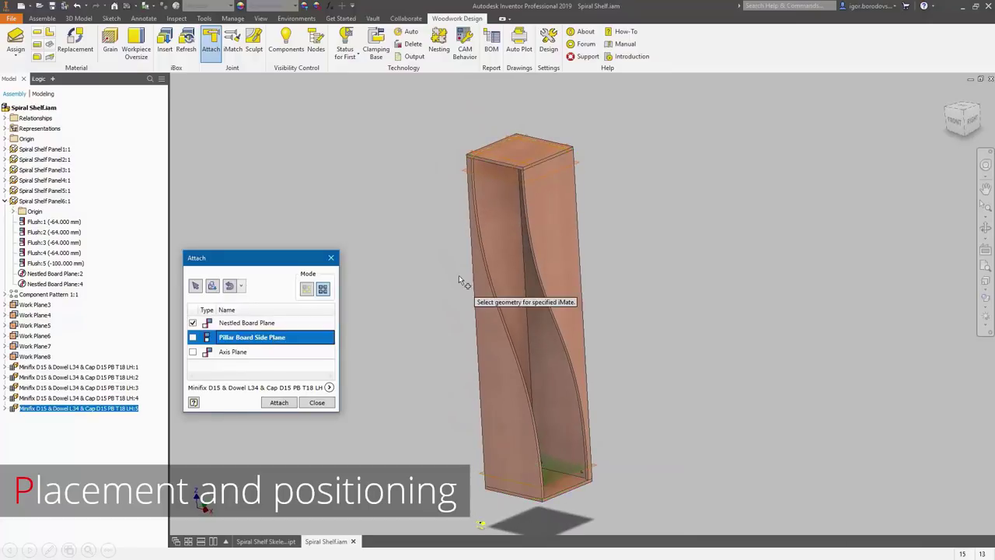
click(490, 213)
click(318, 352)
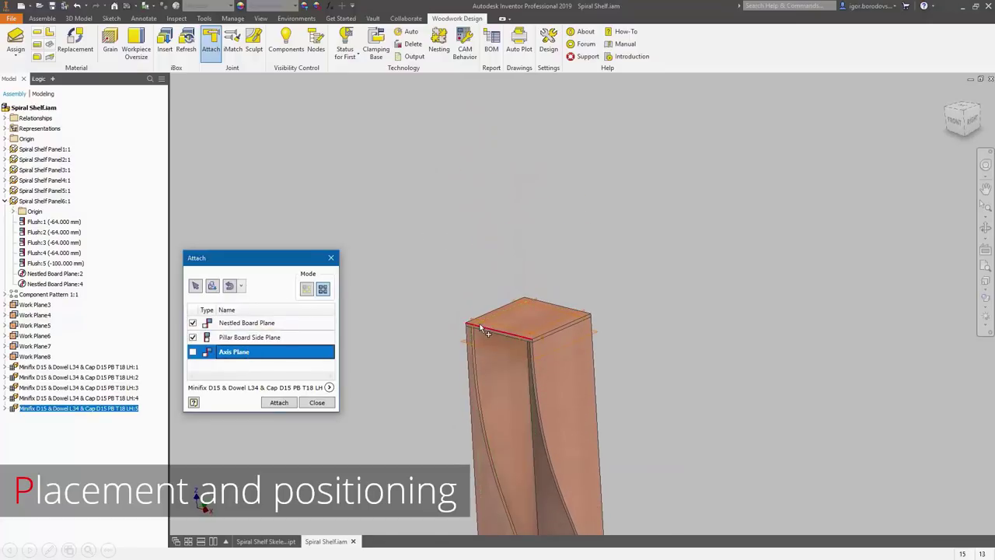
click(35, 315)
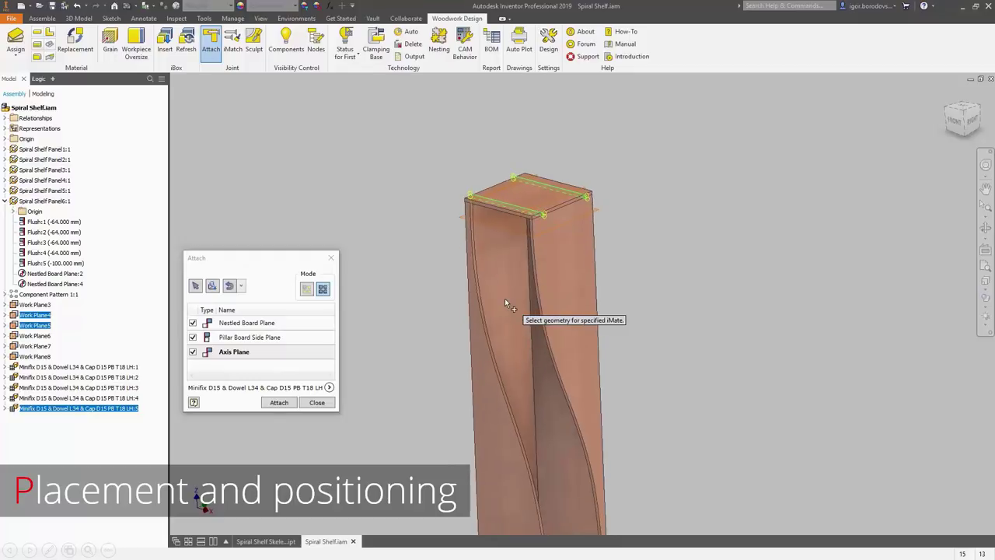
click(282, 403)
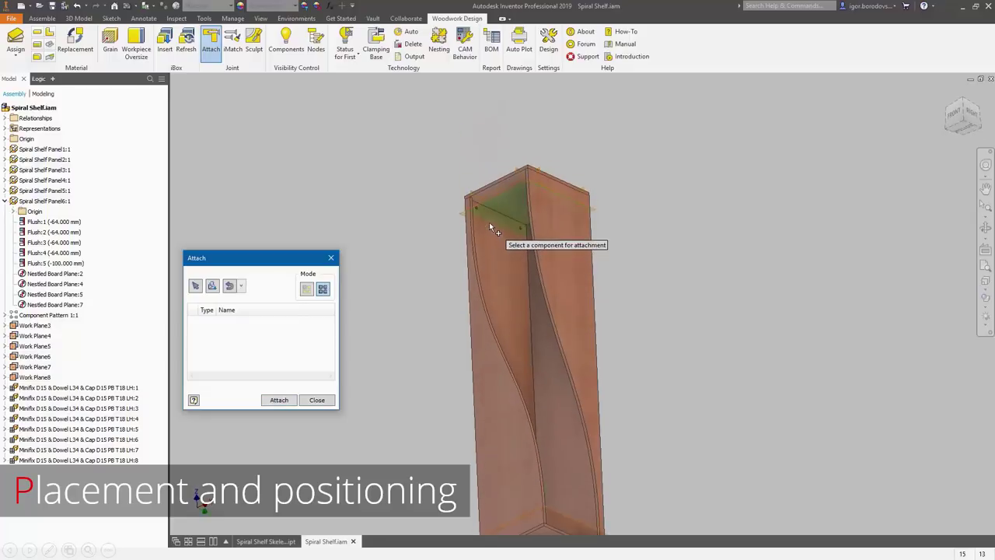
Attach another Minifix set between the top panel's underside and the adjoining vertical panel, using Work Plane4 and Work Plane5 for the Axis Plane.
click(230, 289)
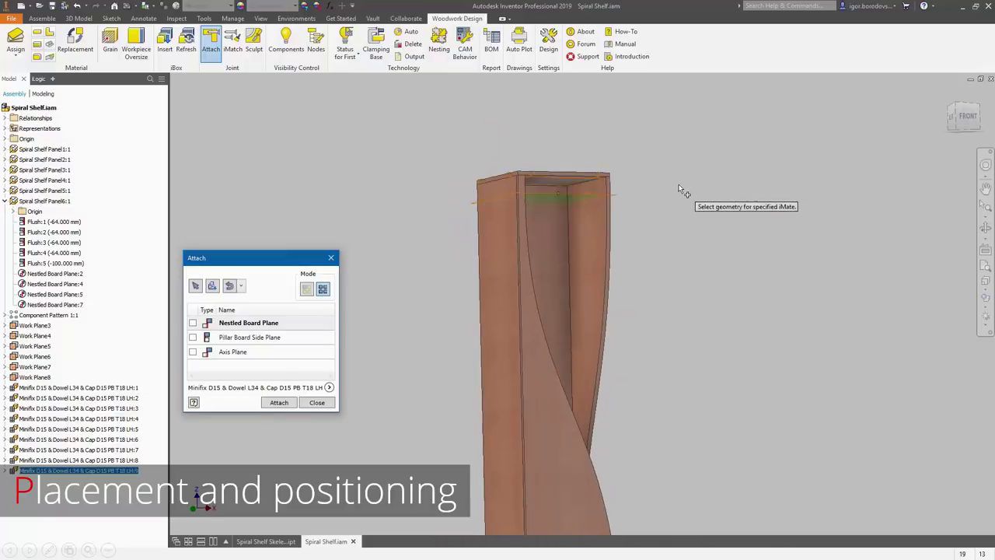
click(591, 168)
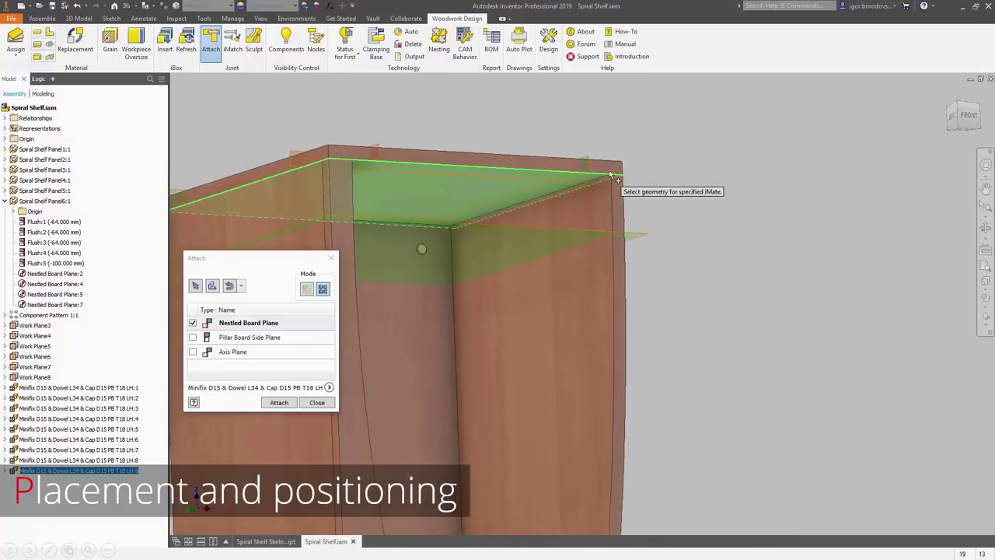
click(546, 337)
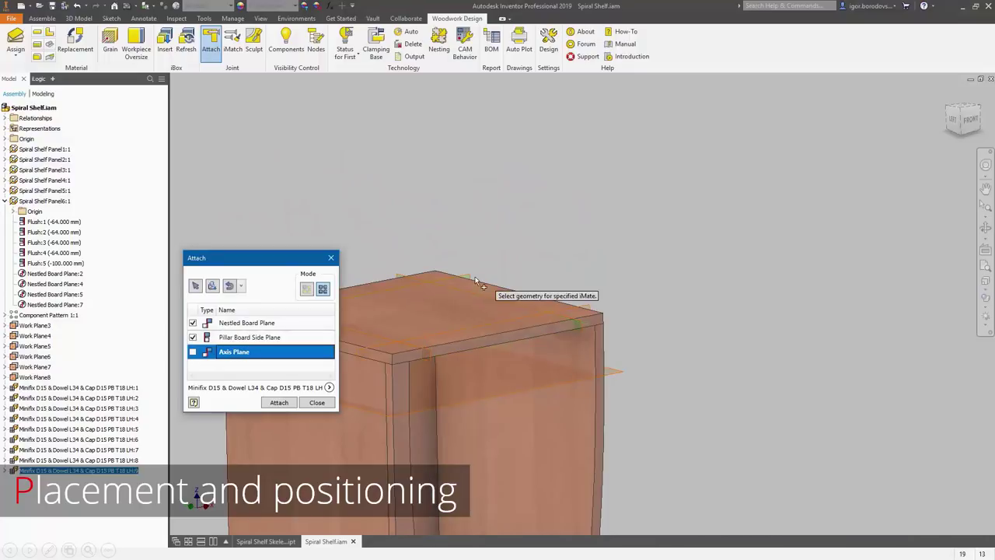
click(467, 277)
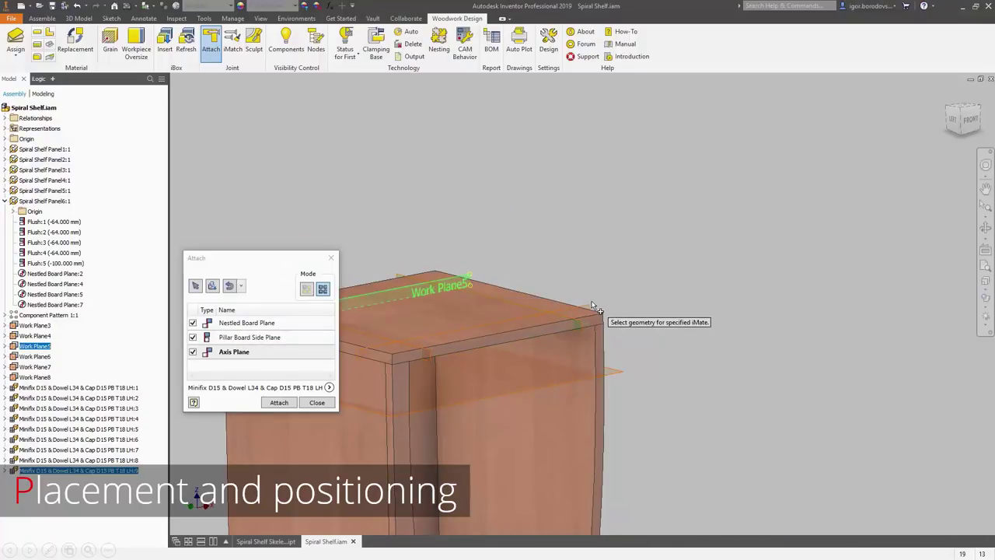
click(590, 304)
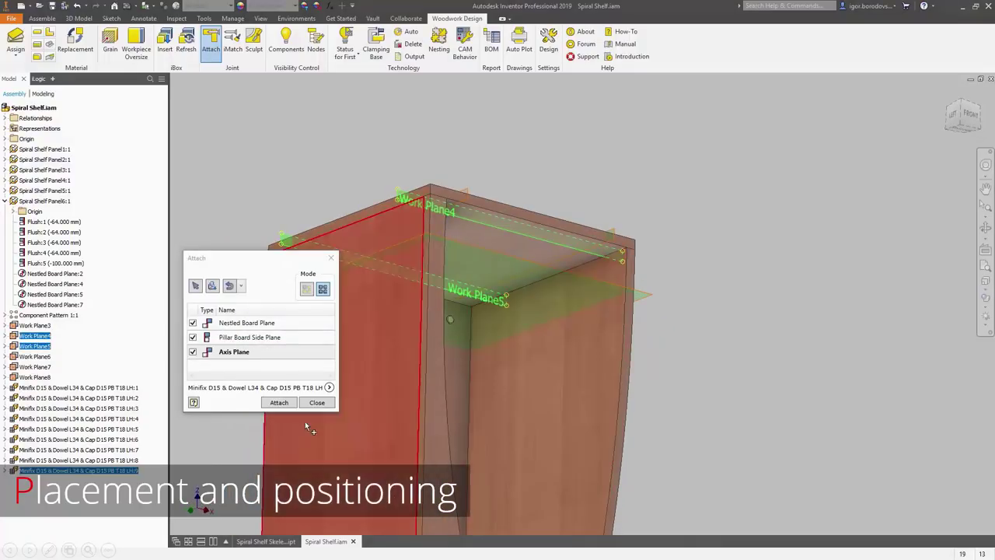
click(278, 402)
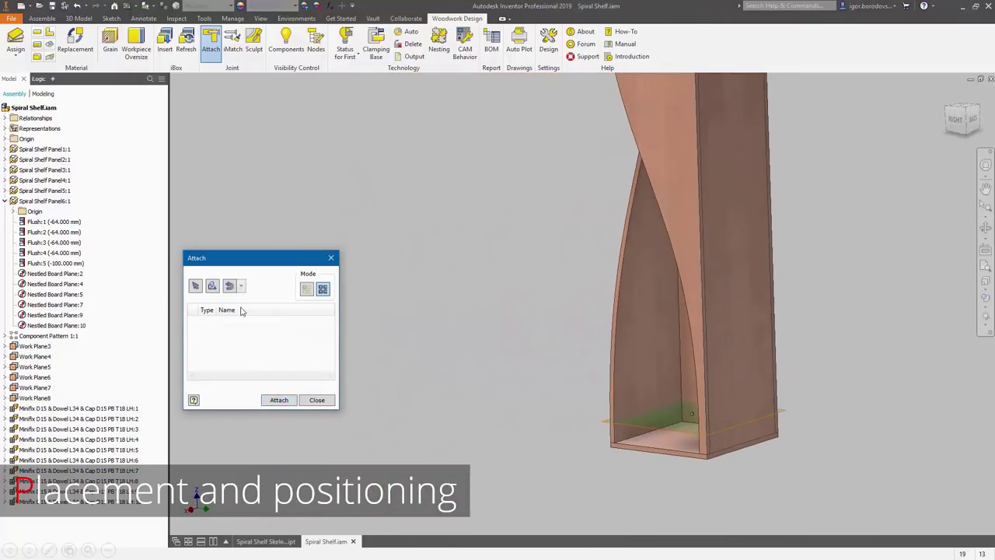
Attach a final Minifix set between the bottom panel's upper face and the adjoining vertical panel, using Work Plane3 and Work Plane6 for the Axis Plane.
click(229, 287)
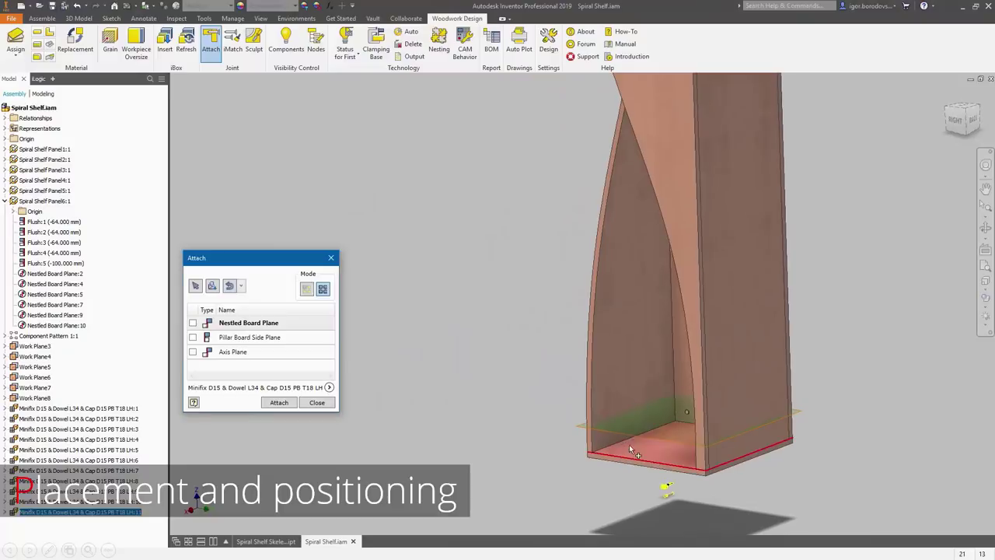
click(270, 338)
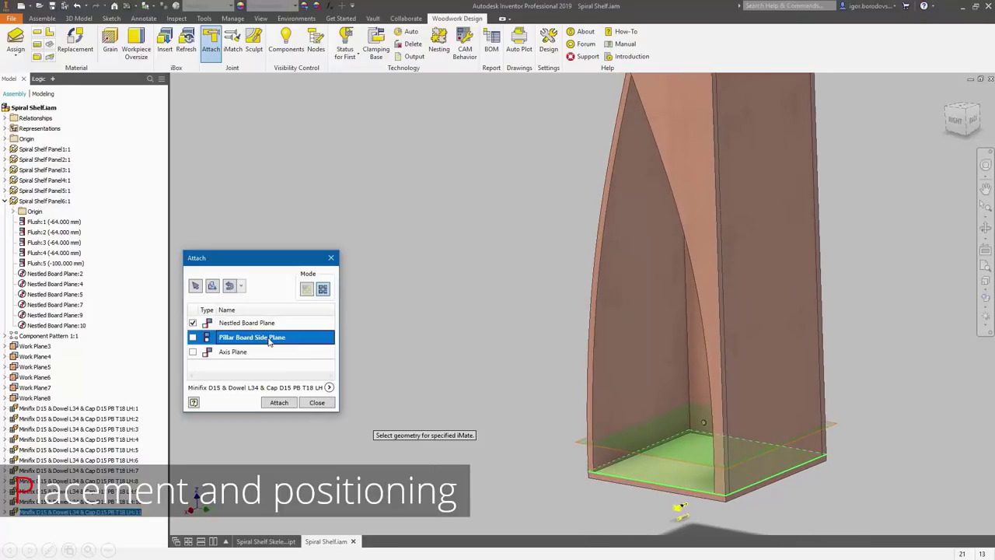
click(677, 365)
click(274, 352)
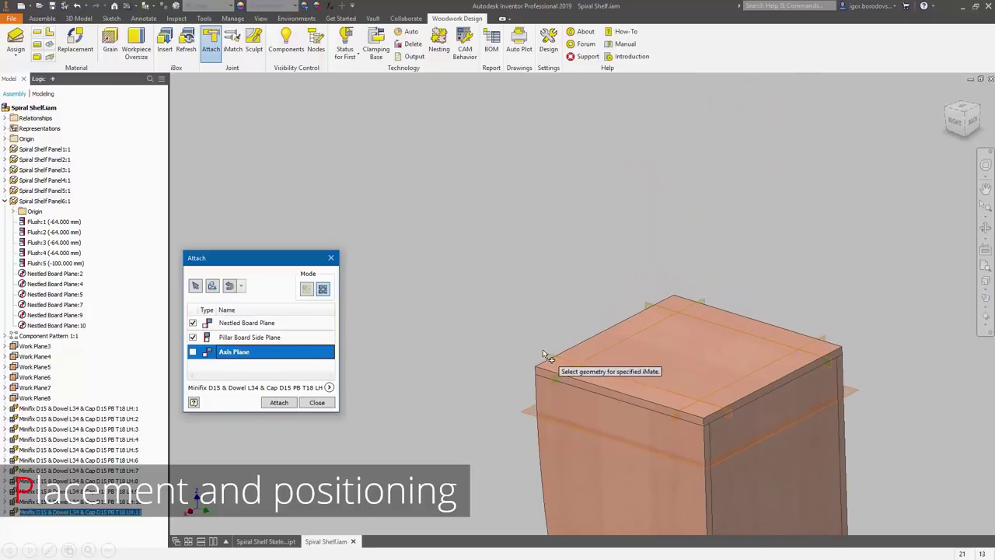
click(545, 350)
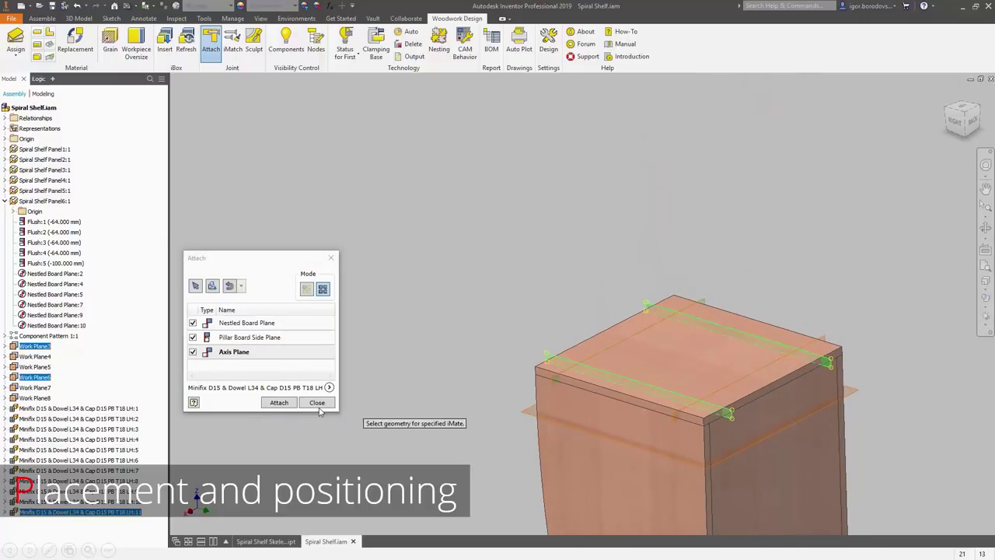
click(278, 402)
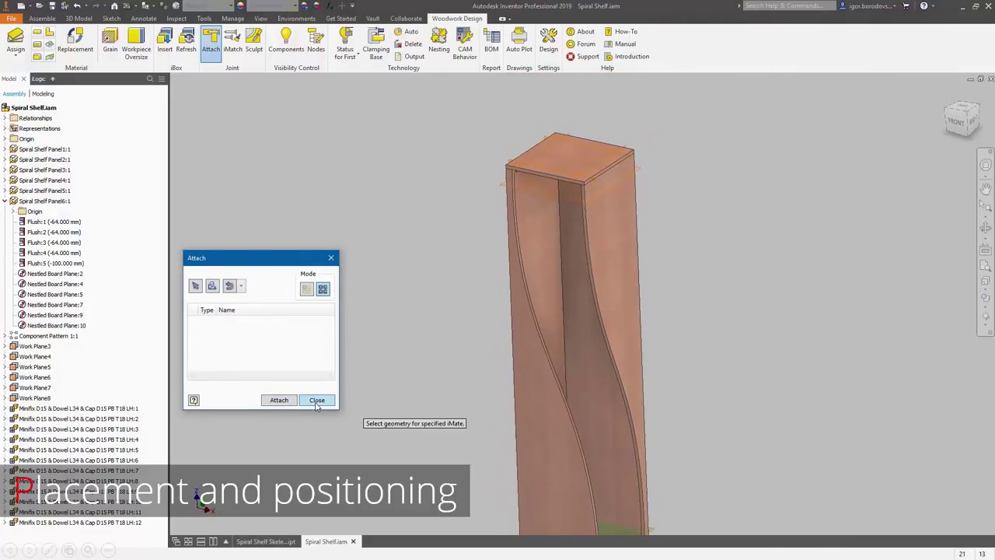
click(316, 400)
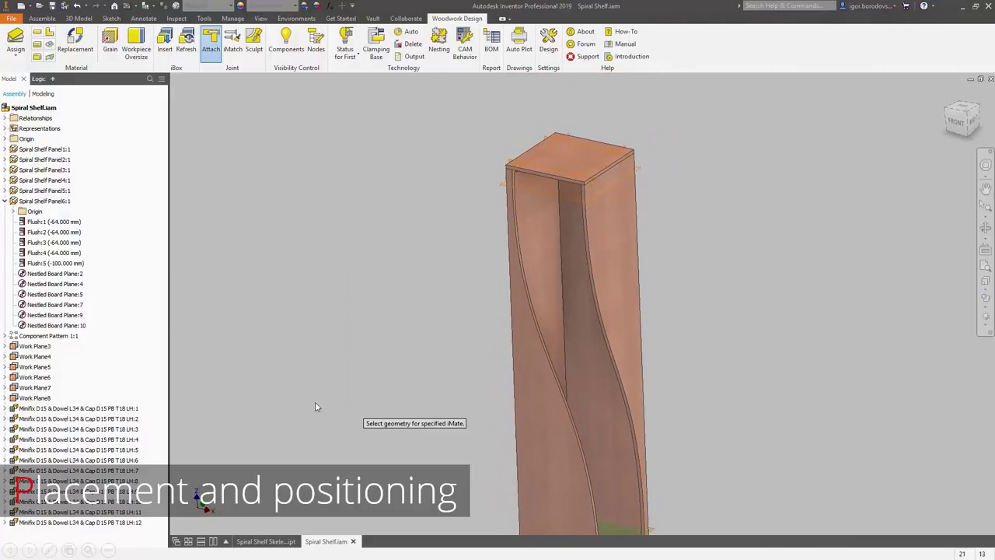
Show the shelf component pattern again, collapse the shelf panel's browser node and return to the home view.
right_click(70, 339)
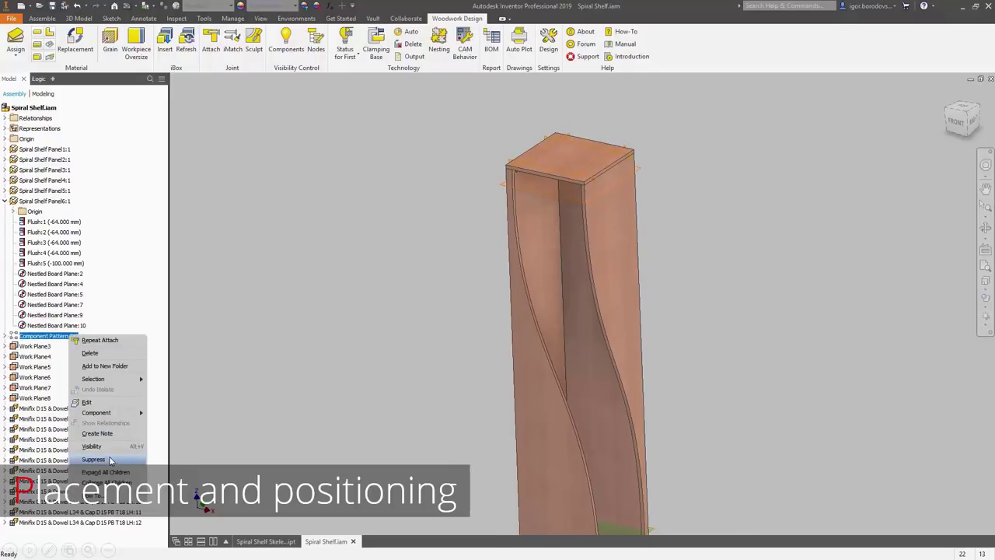
click(107, 447)
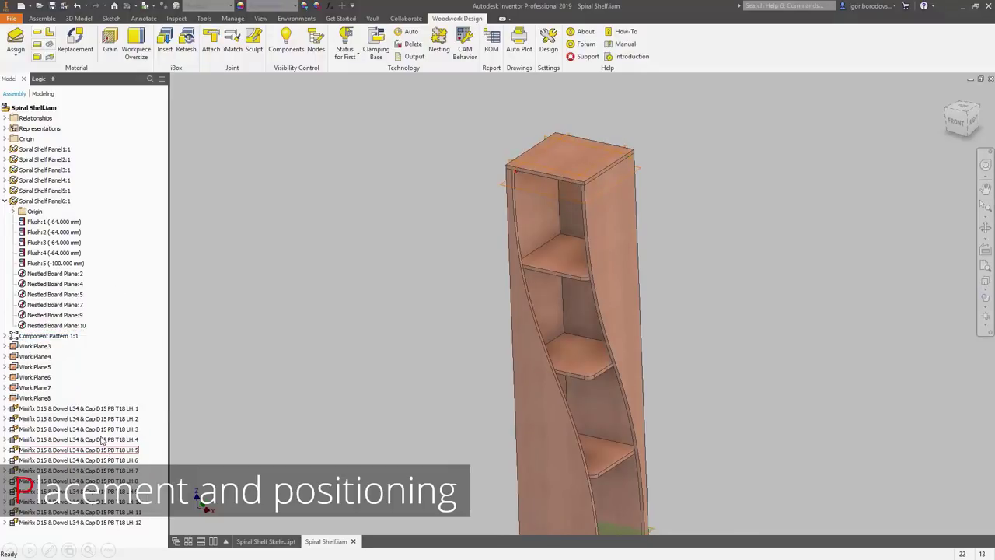
click(5, 200)
key(F6)
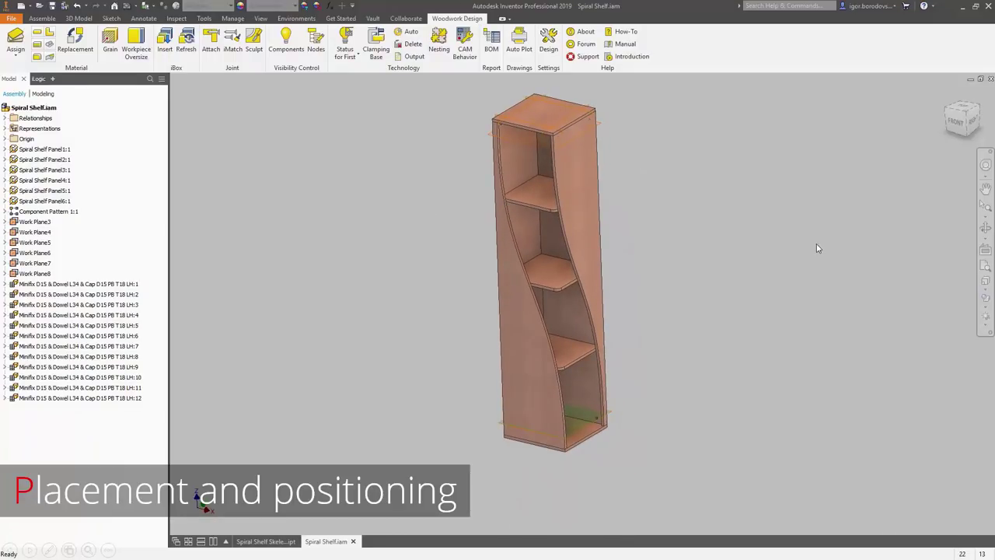
Load the library fitting Shelf holder D5 for attaching, with Cap set to Include and Hole Number set to 3.
click(210, 43)
click(212, 285)
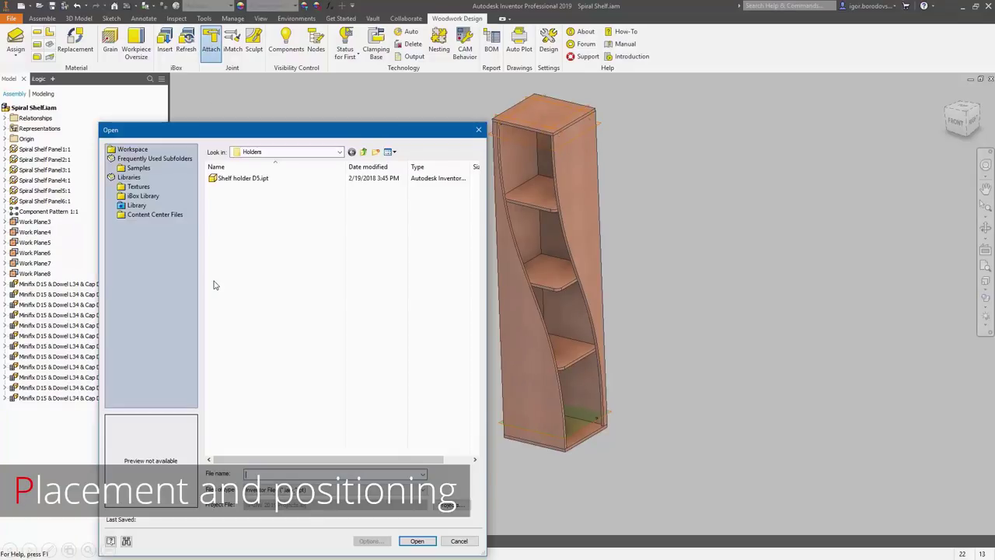
click(279, 180)
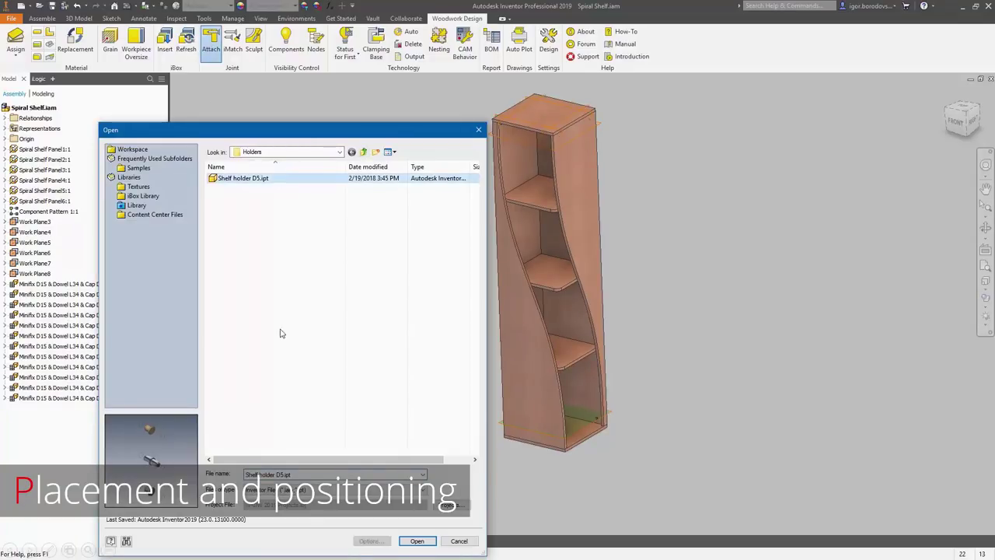
click(417, 541)
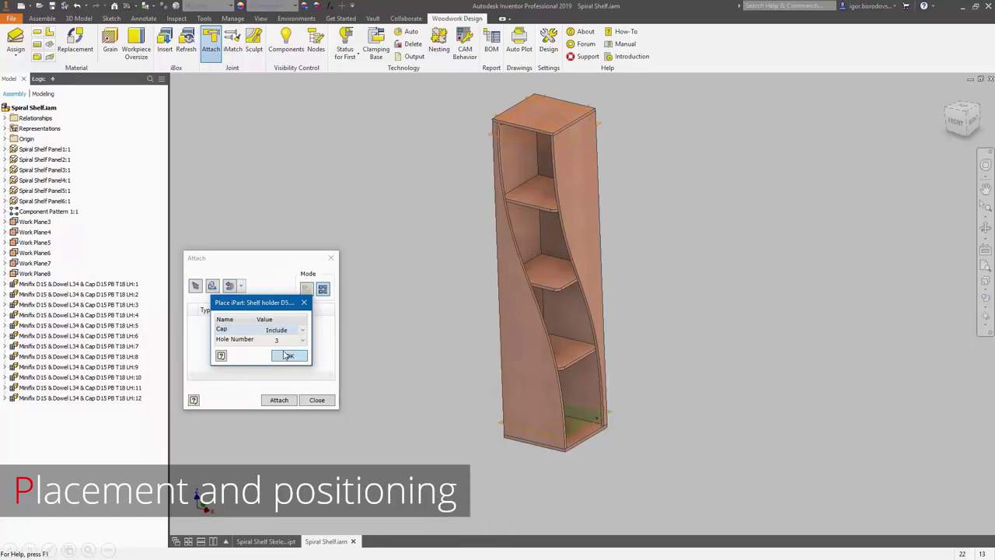
click(286, 356)
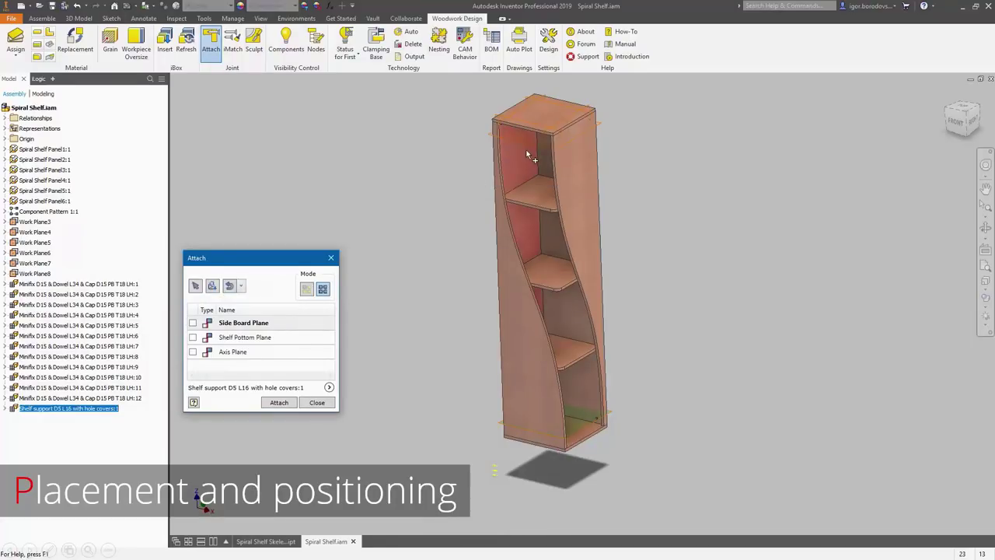
mouse_move(528, 156)
click(519, 179)
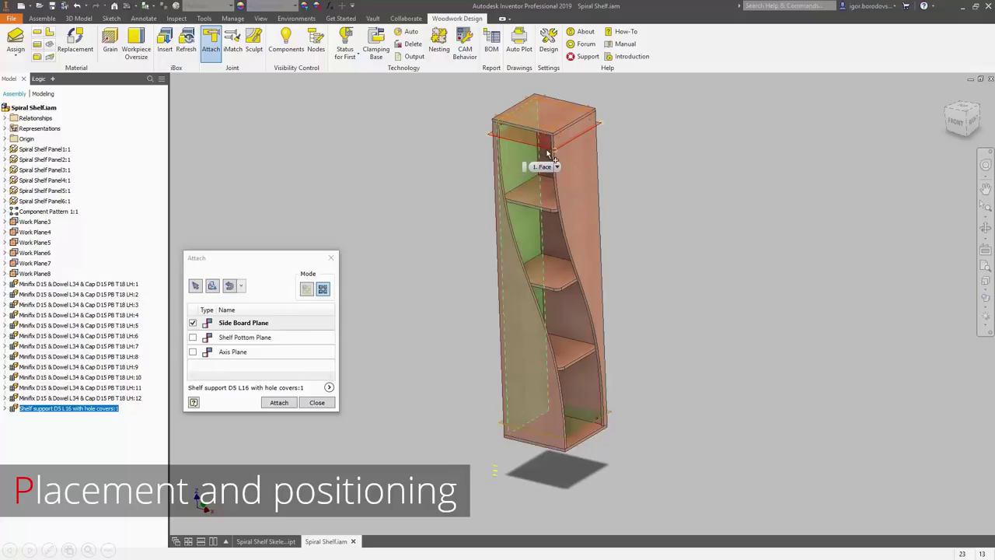
click(548, 159)
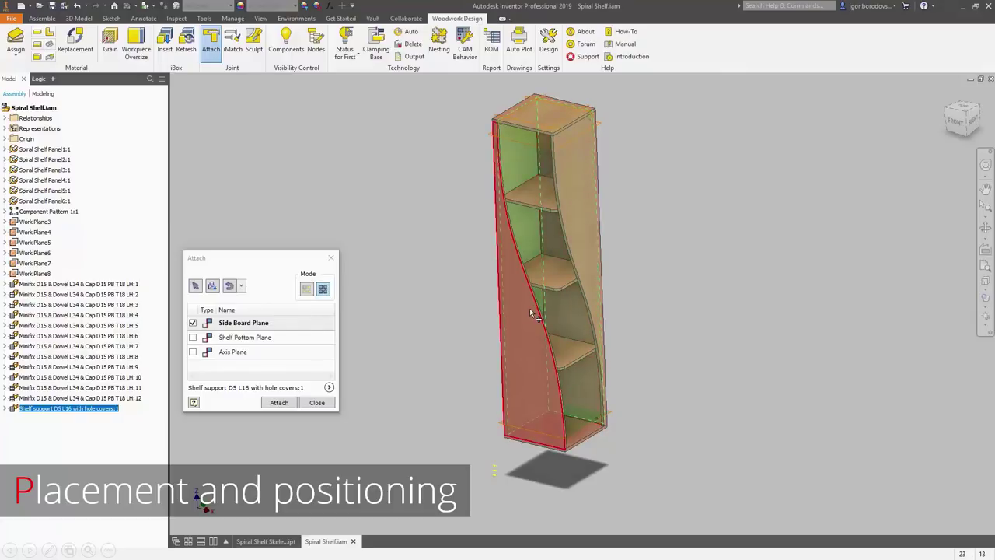
click(331, 257)
Load another Shelf holder D5 from the library's Holders folder, with Cap set to Include and Hole Number set to 3.
click(209, 46)
click(213, 286)
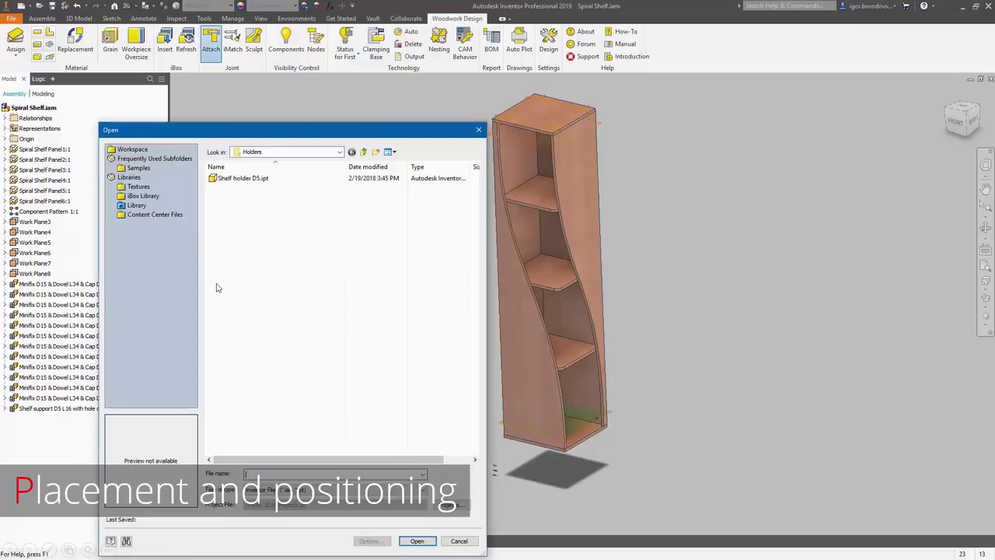
double_click(241, 178)
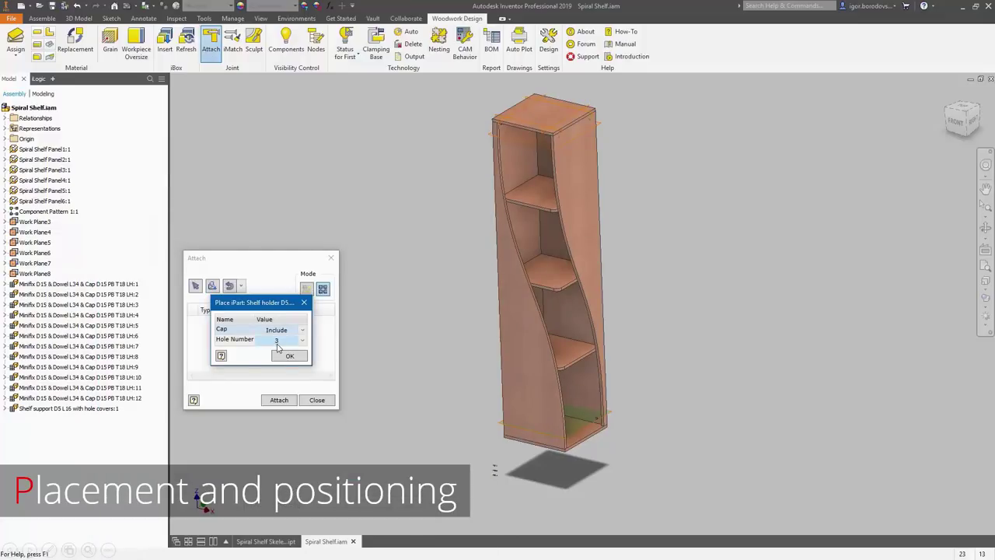
click(286, 356)
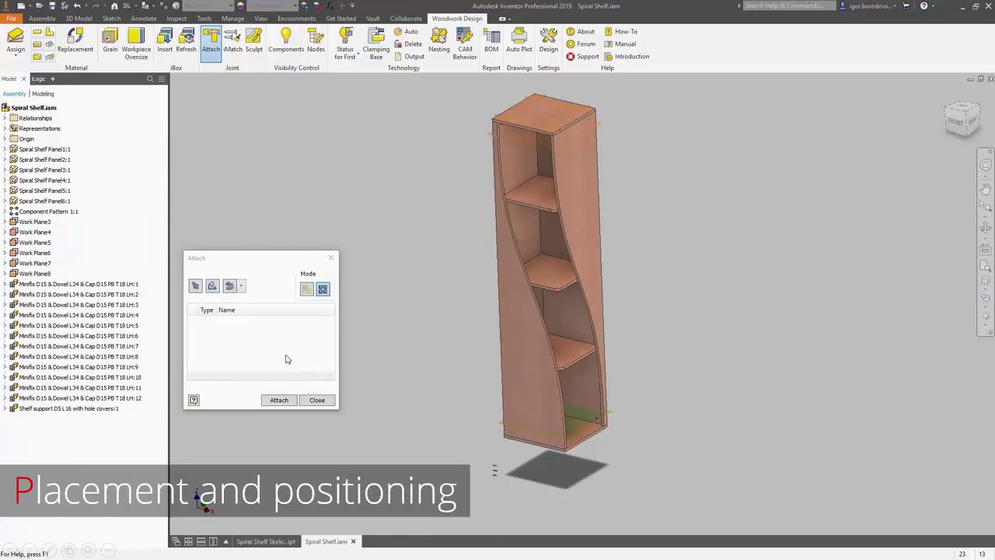
Attach shelf holders to the side panel's inner face under the top shelf, using Work Plane4 and Work Plane5 for the Axis Plane.
click(513, 164)
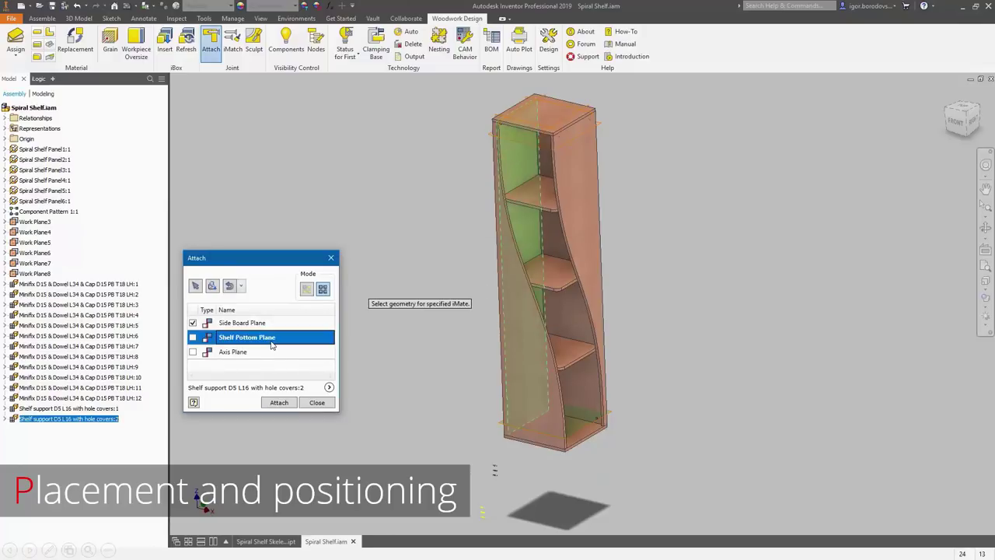
click(536, 265)
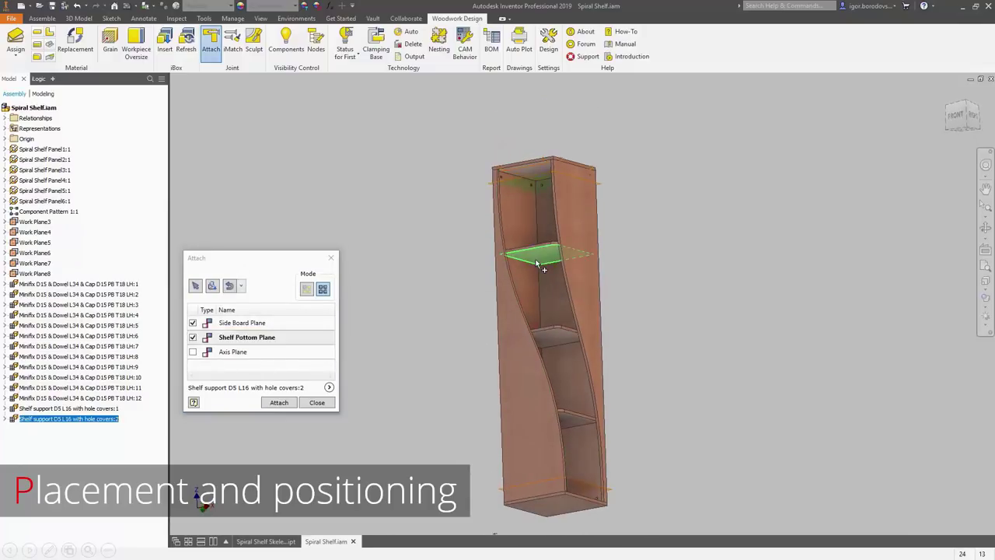
click(264, 354)
scroll(497, 161, up, 5)
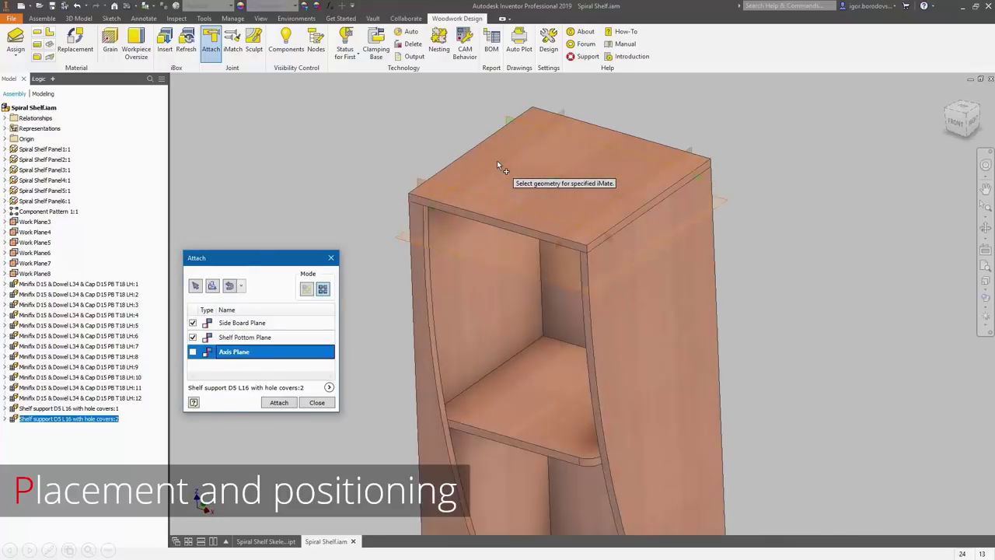
click(394, 188)
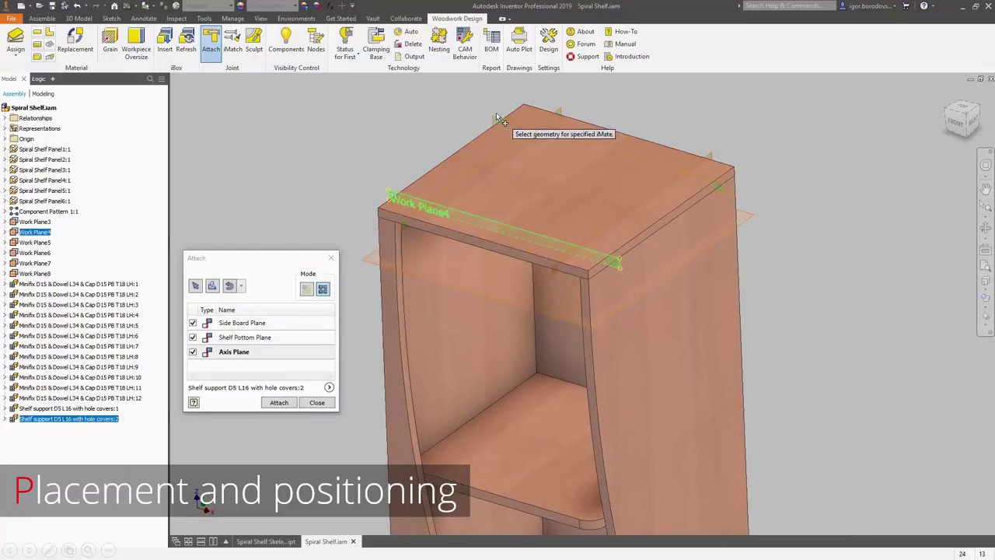
scroll(497, 124, down, 5)
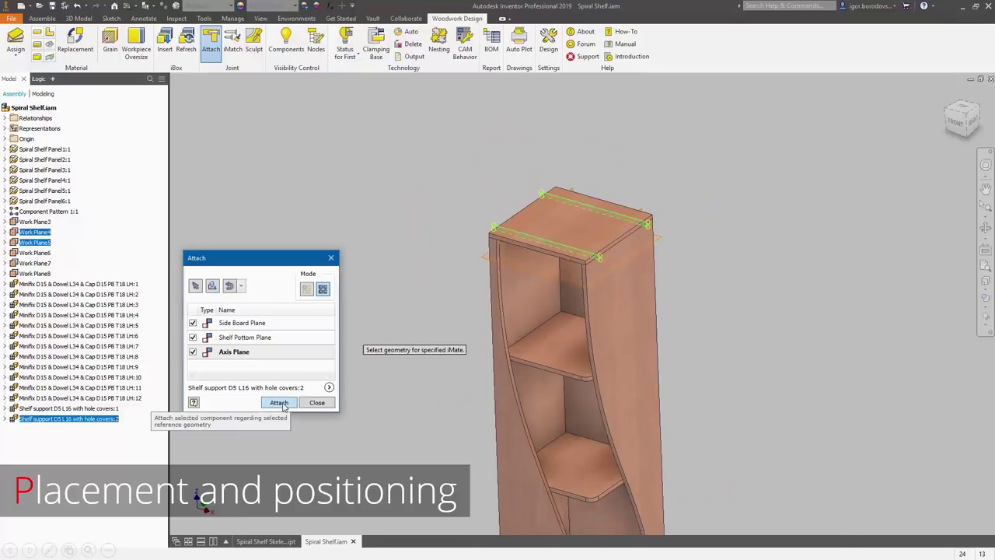
click(279, 402)
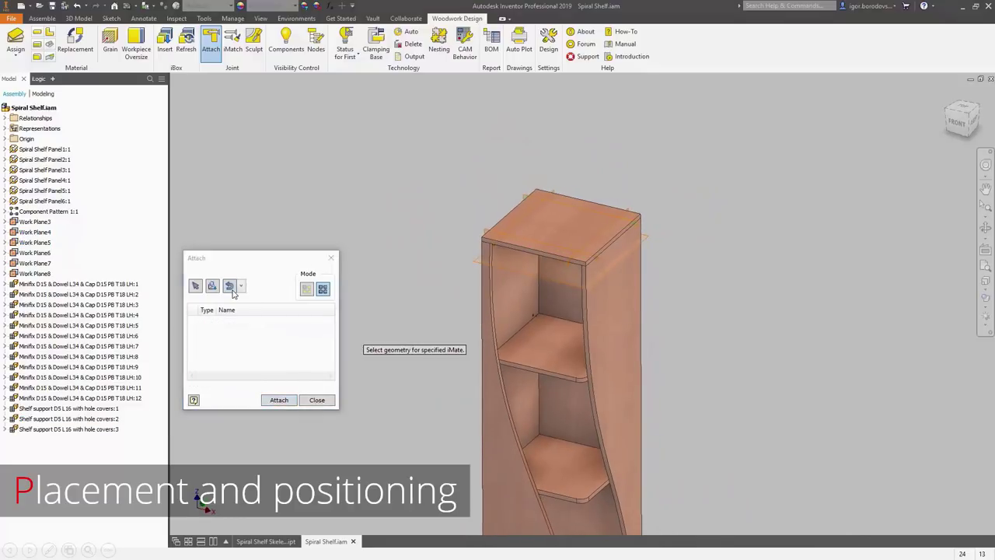
Attach shelf holders to the adjoining vertical panel under the top shelf, using Work Plane6 and Work Plane3 for the Axis Plane, and end attaching.
click(537, 306)
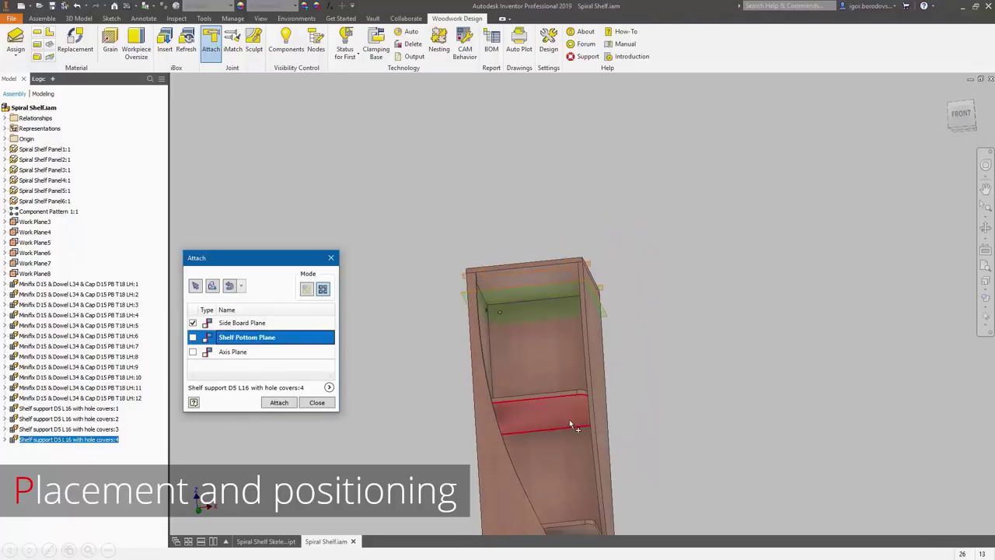
click(570, 422)
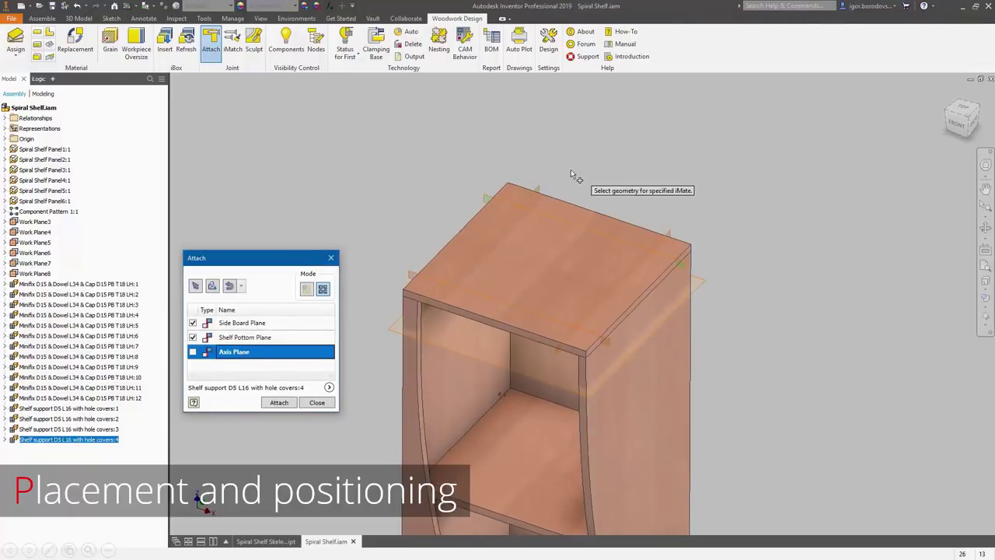
click(687, 246)
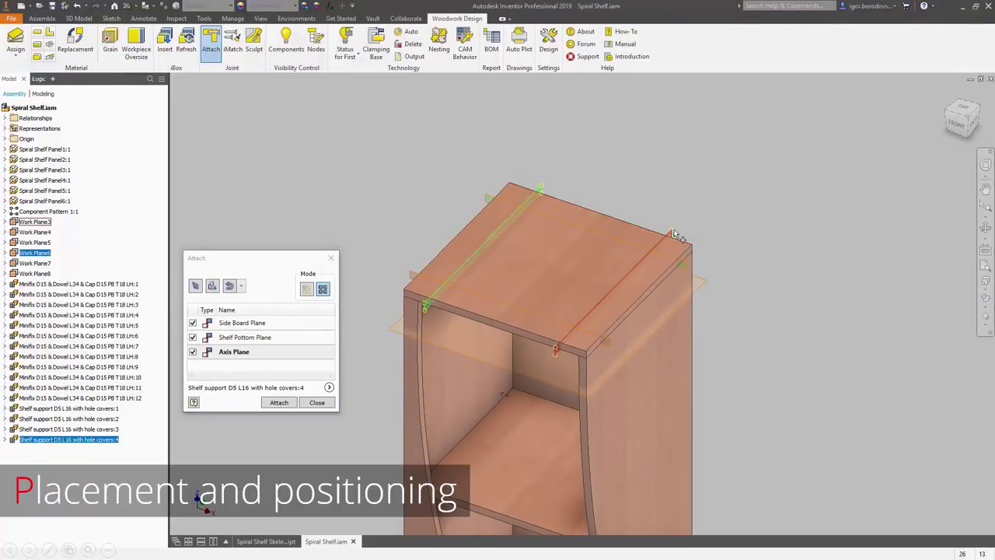
click(279, 401)
click(307, 399)
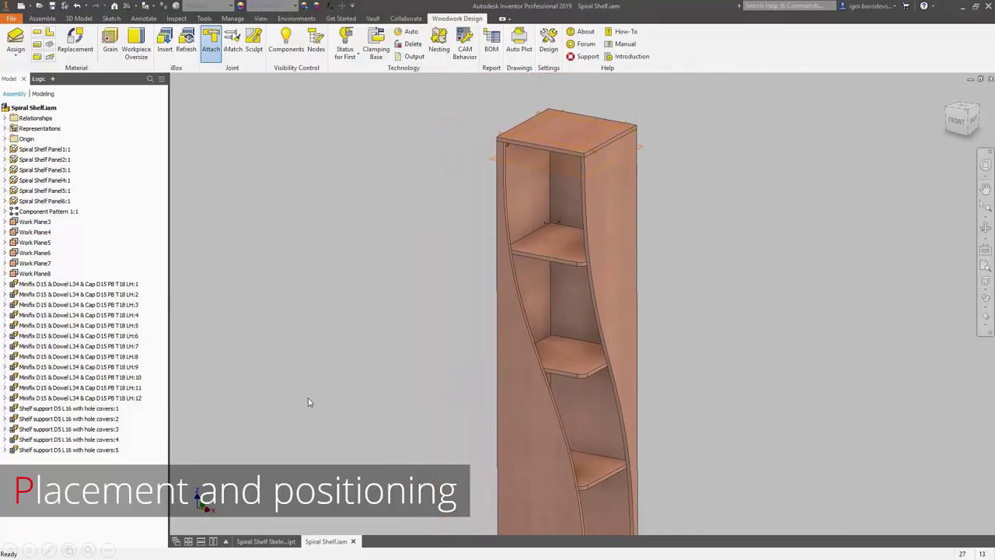
Add the four attached shelf supports to the shelf component pattern, and delete the loose support below the cabinet.
double_click(65, 215)
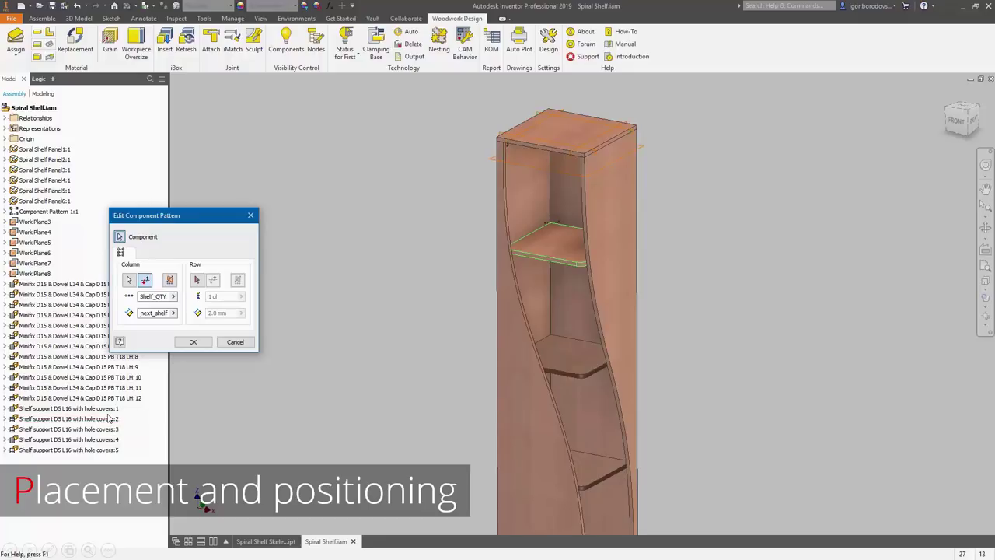
shift+click(109, 450)
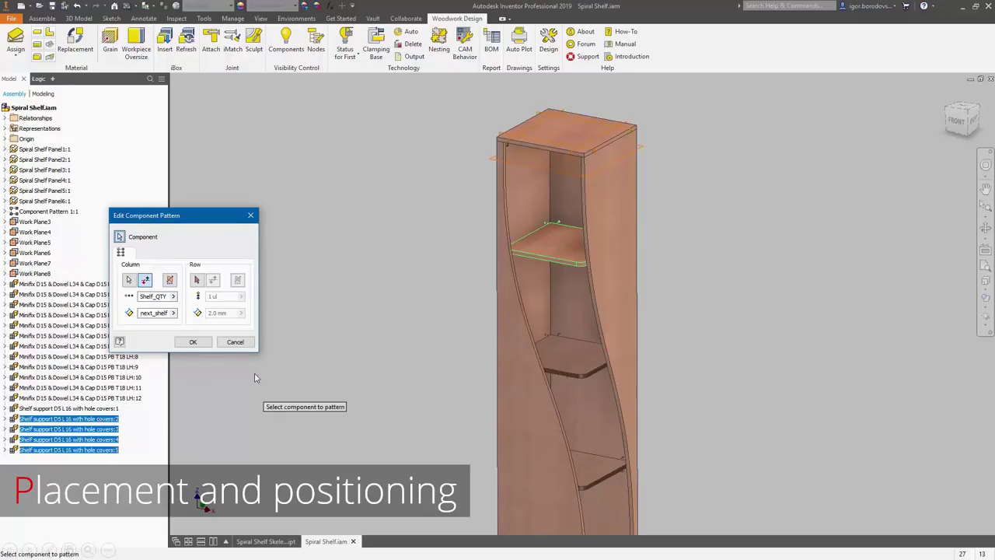
click(193, 342)
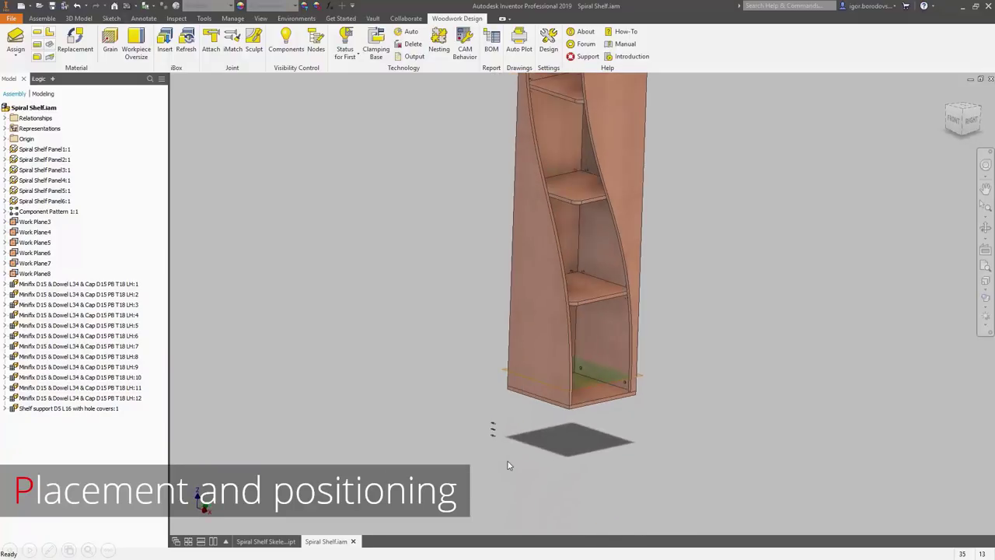
key(Delete)
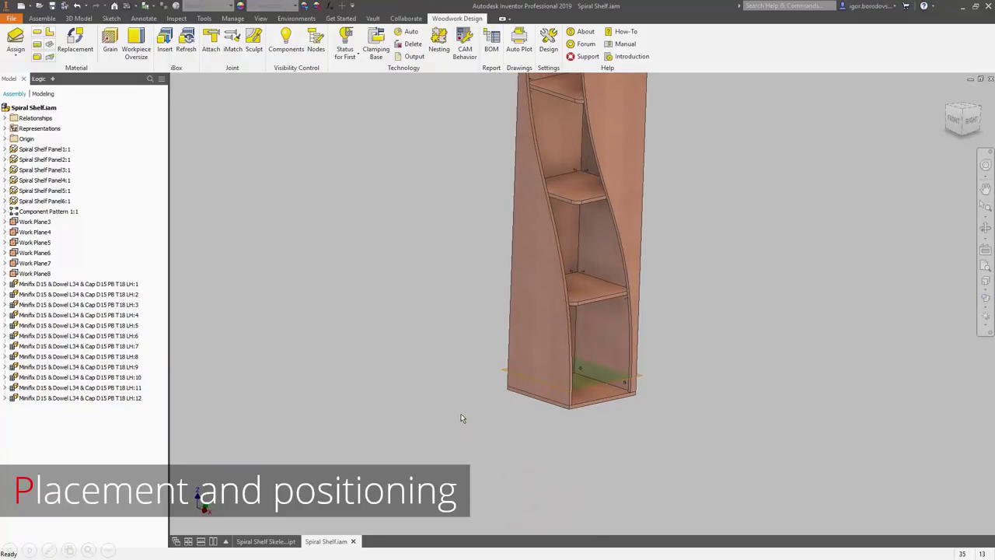
key(Home)
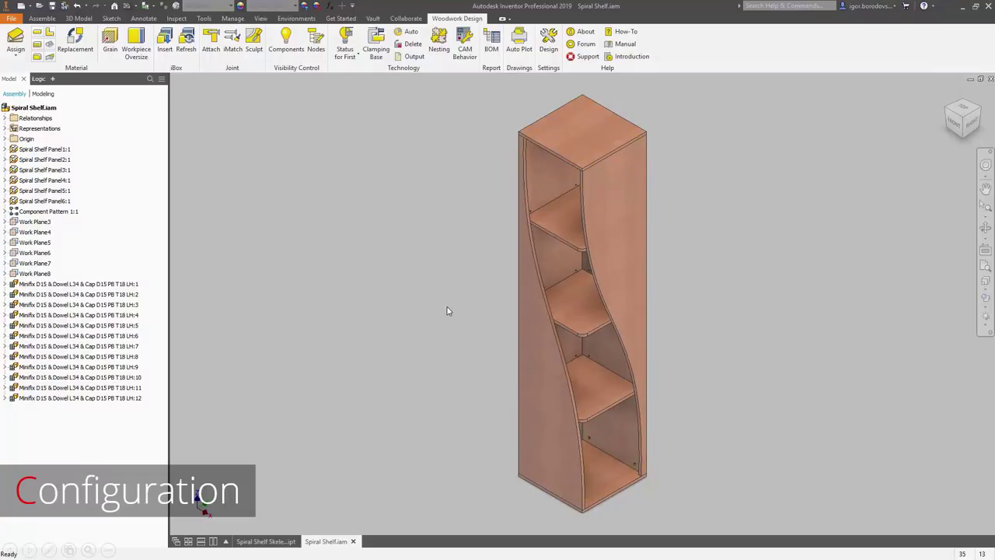
Apply a component display with Components Enabled off and Woodwork for Inventor Components Enabled on, and hide the shelf component pattern.
click(297, 44)
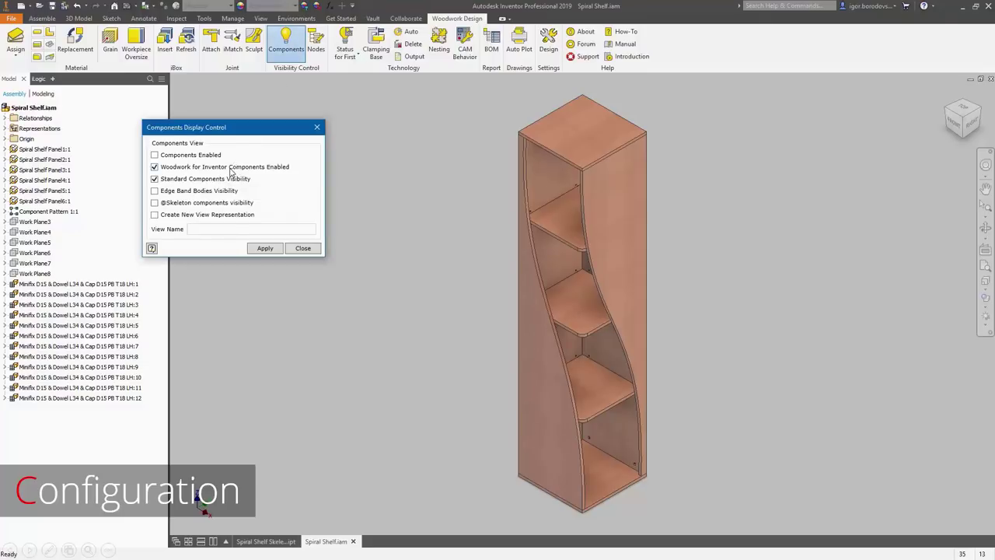
click(265, 248)
click(302, 249)
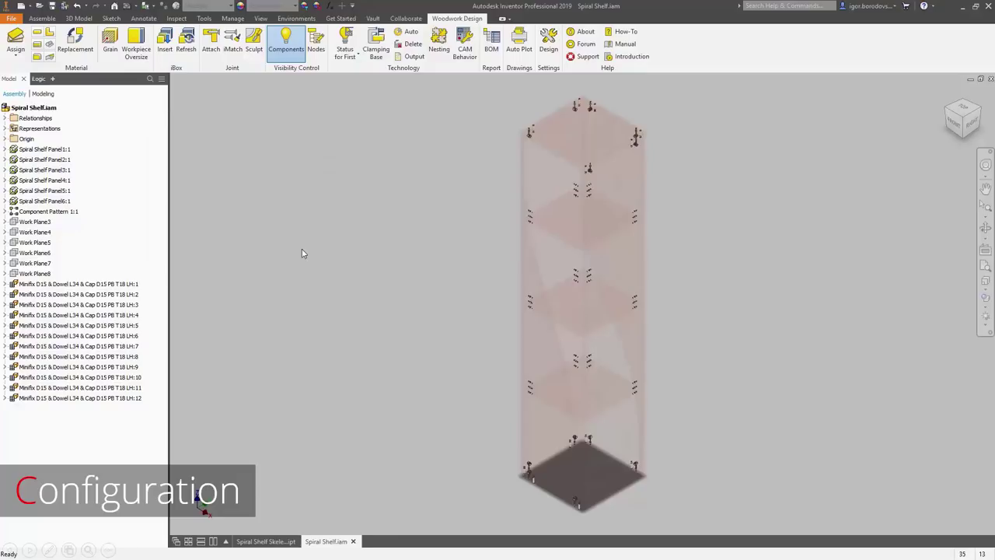
right_click(68, 212)
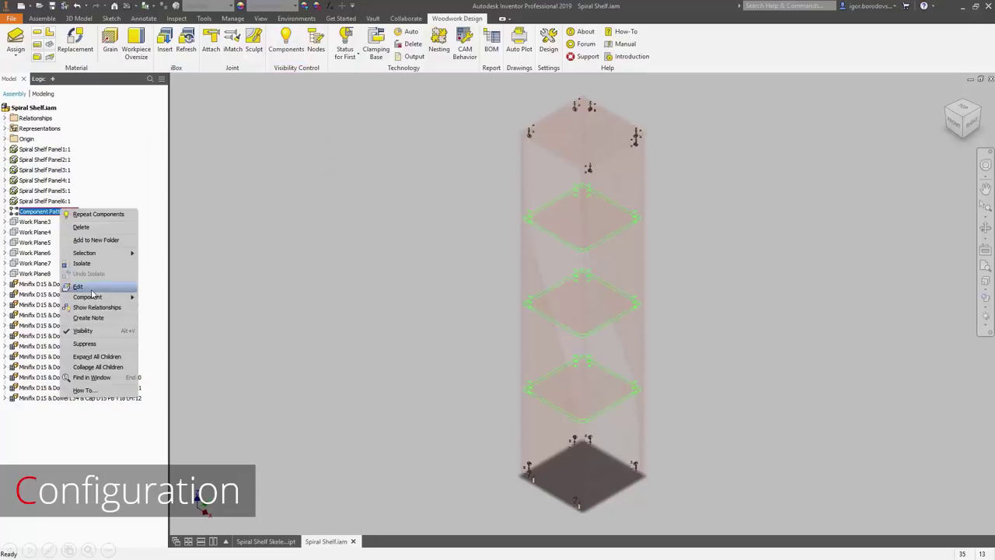
click(93, 333)
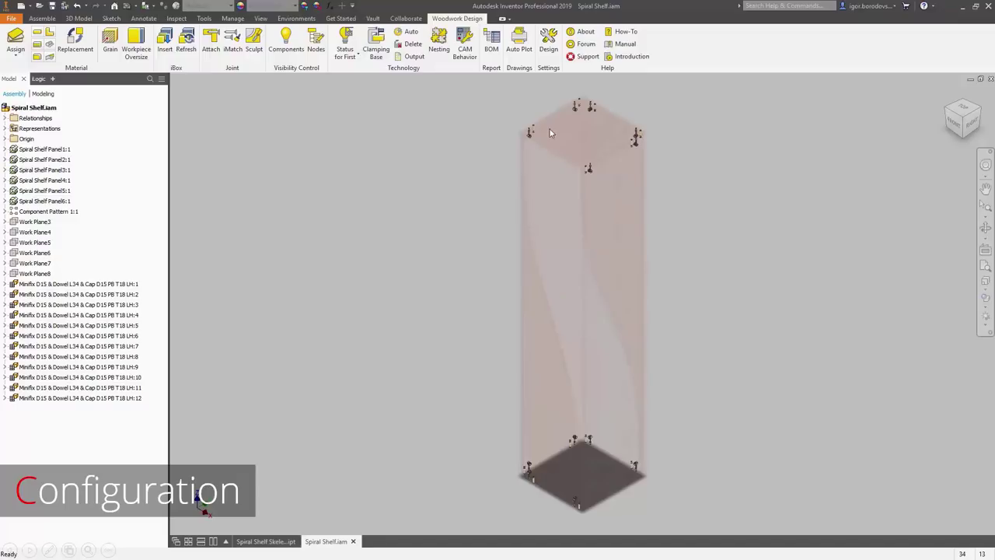
Locate Minifix set 7 beneath the top panel's back corner in the browser and change its iPart table orientation to Right.
scroll(575, 102, up, 5)
click(579, 170)
right_click(577, 163)
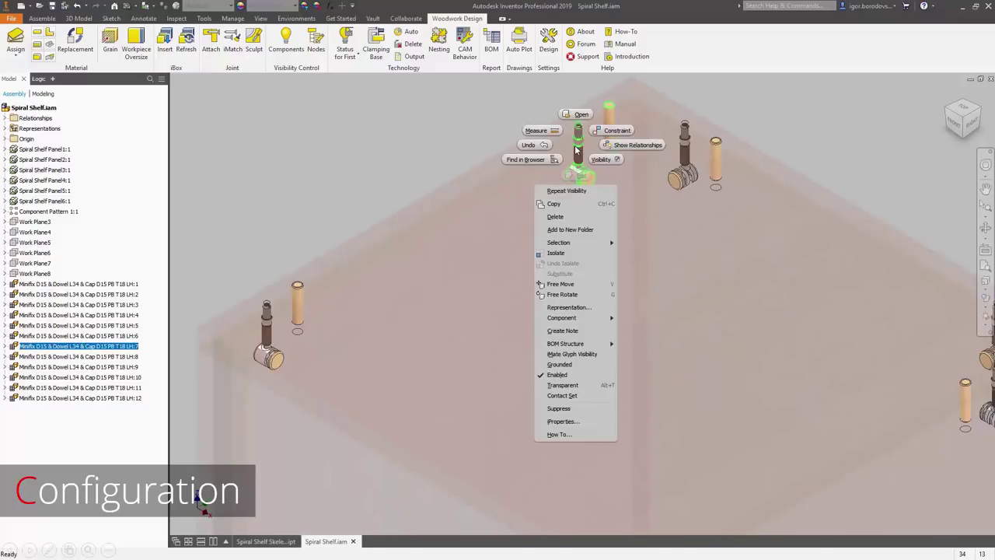
click(509, 161)
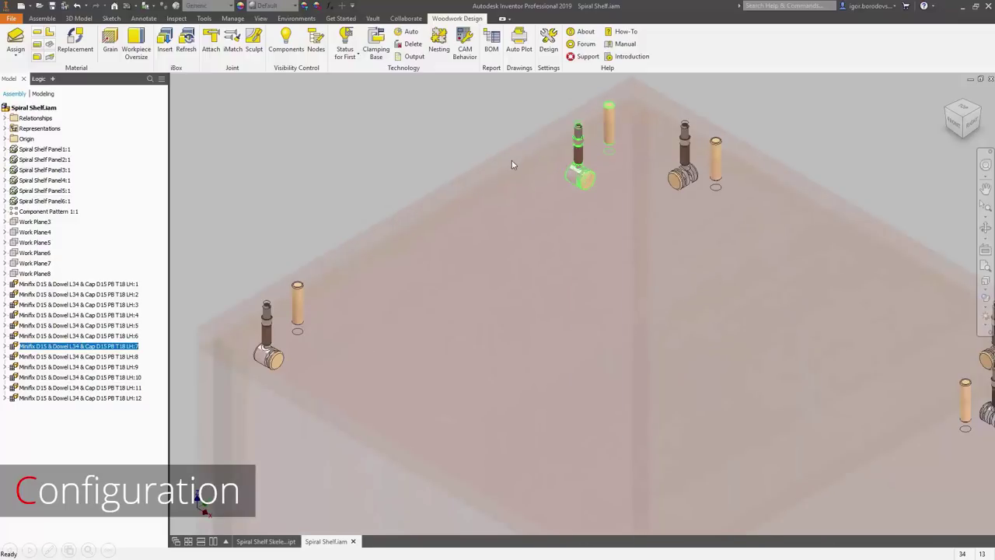
click(5, 346)
click(34, 356)
right_click(34, 356)
click(50, 371)
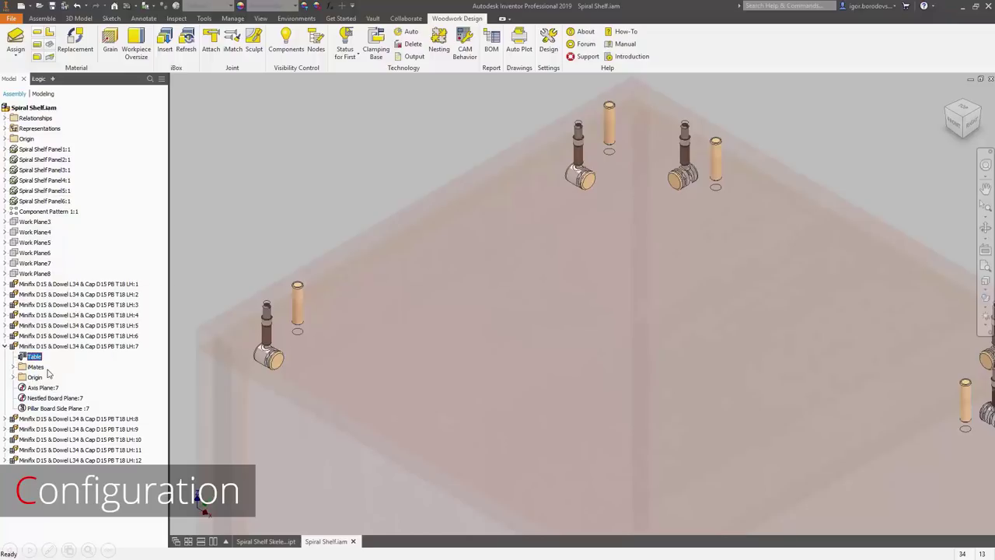
click(256, 368)
click(265, 384)
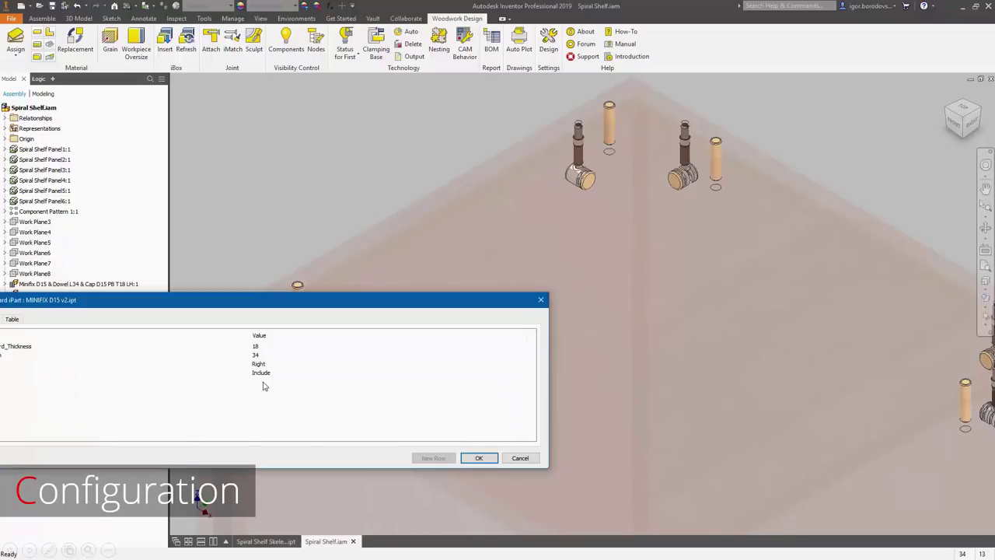
click(479, 457)
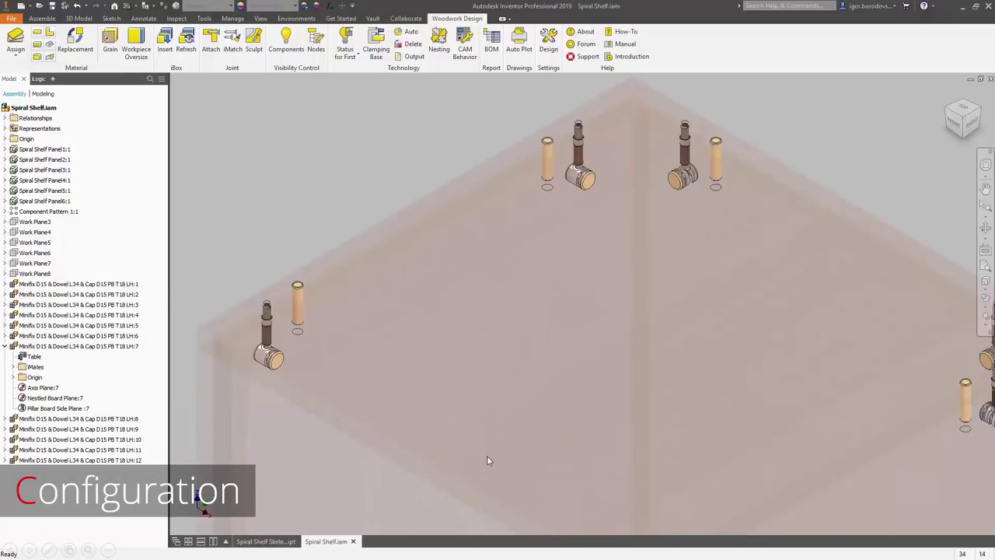
Use iMatch with Minifix set 7 as the template to convert Minifix sets 4 and 10 at the top panel to right-hand.
click(236, 57)
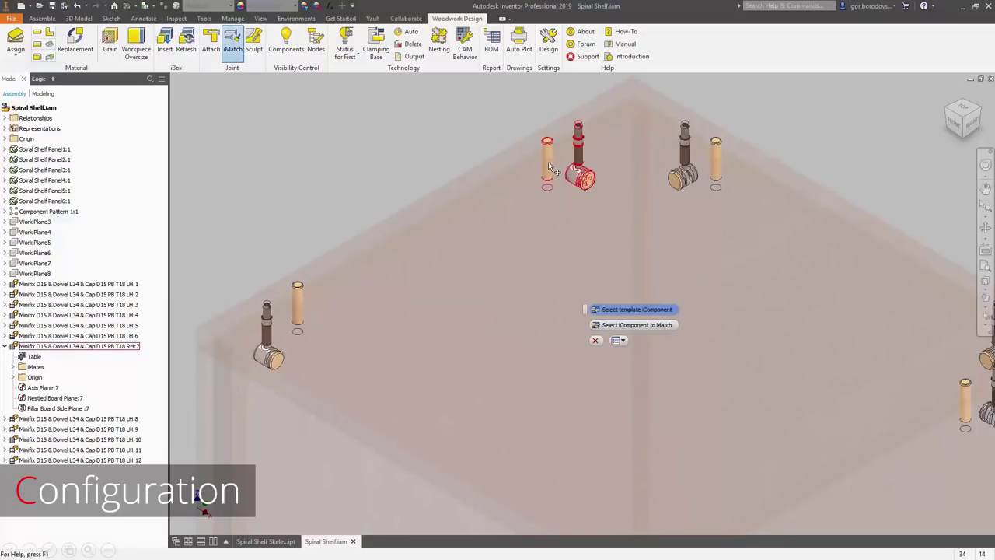
click(548, 161)
scroll(684, 194, down, 3)
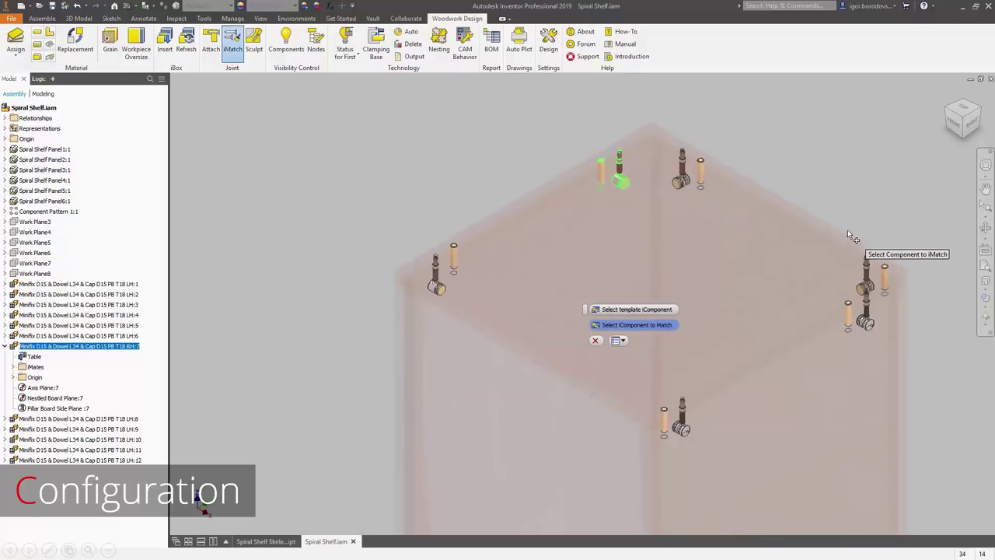
middle_drag(848, 236, 749, 159)
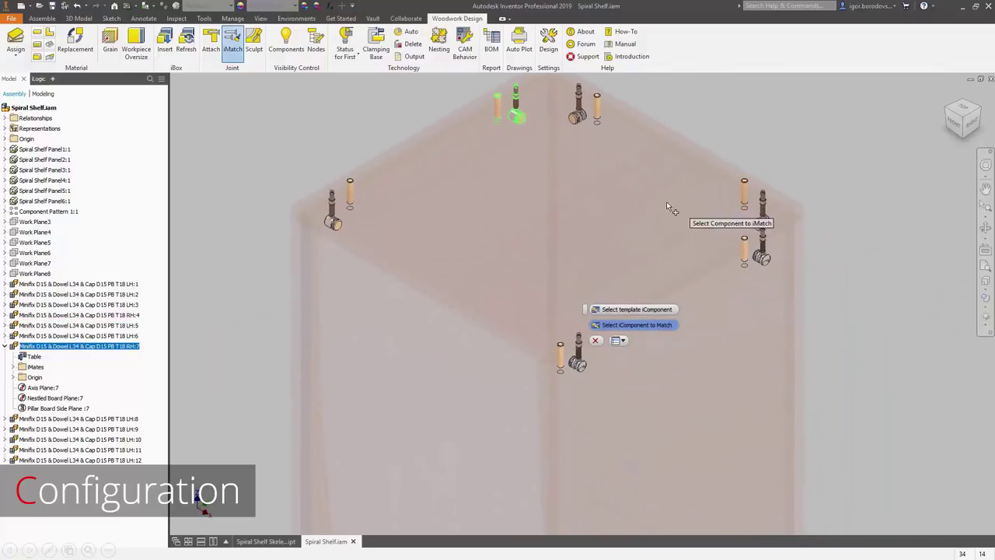
middle_drag(575, 187, 453, 170)
Convert Minifix sets 6, 1 and 11 at the bottom panel to right-hand with iMatch, using Minifix set 7 as the template.
middle_drag(517, 464, 527, 186)
scroll(552, 423, up, 3)
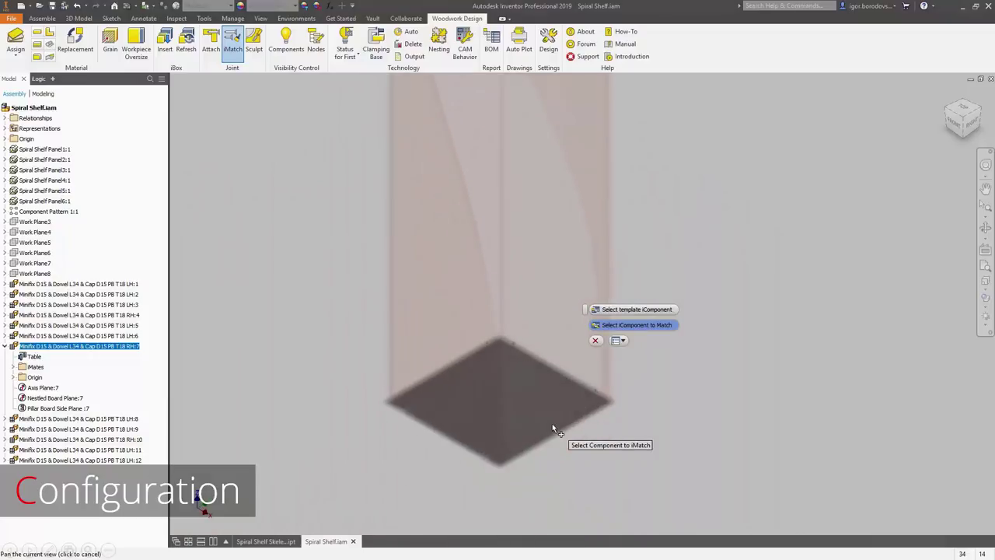
scroll(552, 427, up, 2)
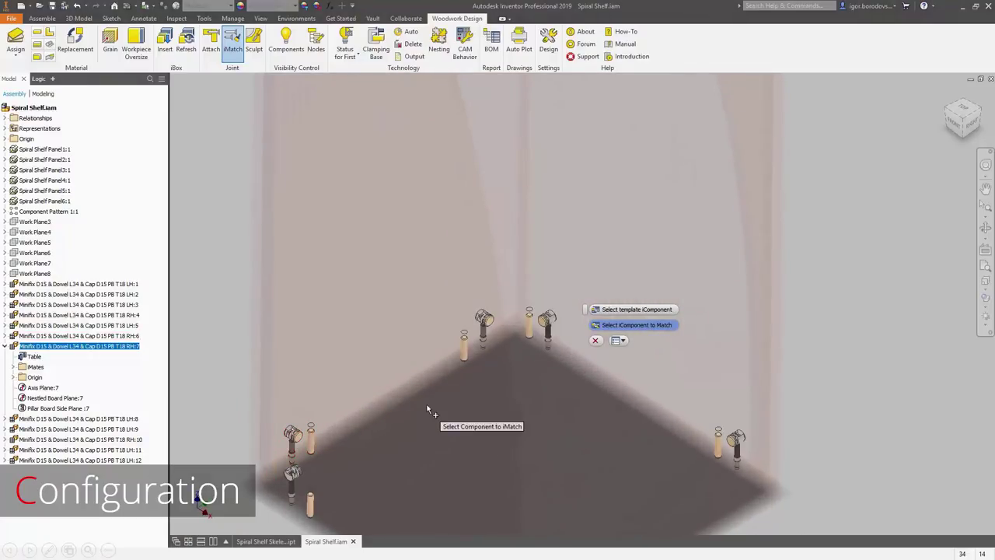
scroll(571, 347, down, 2)
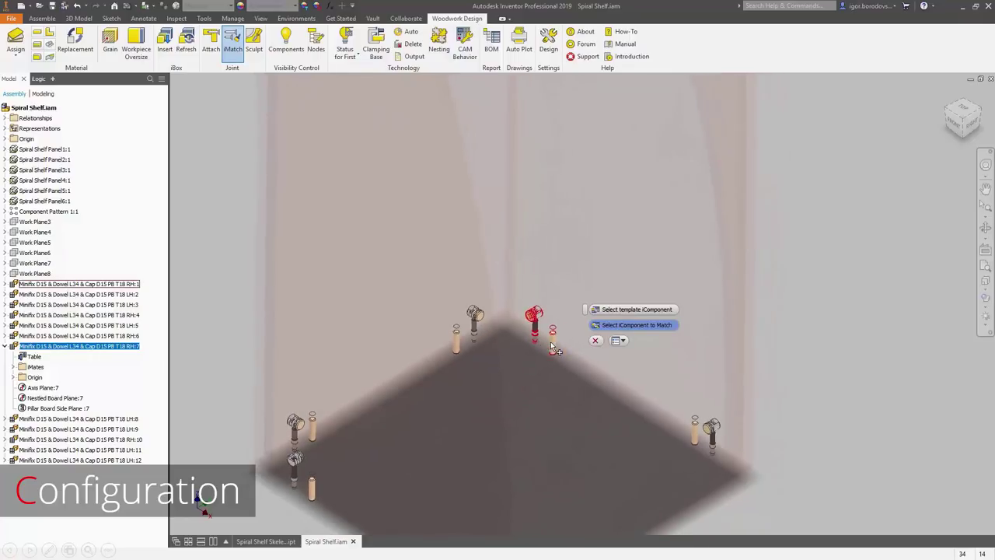
scroll(593, 342, down, 1)
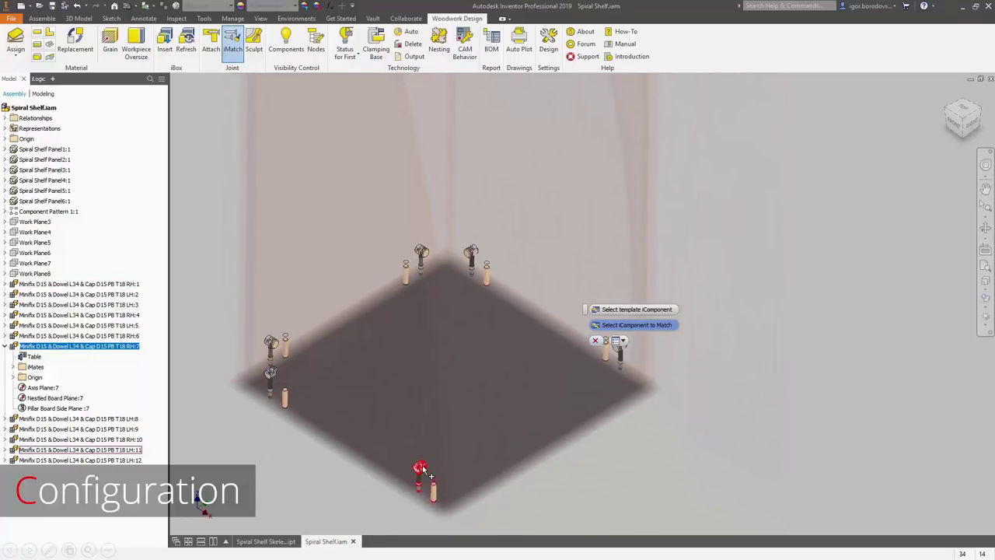
scroll(604, 377, down, 3)
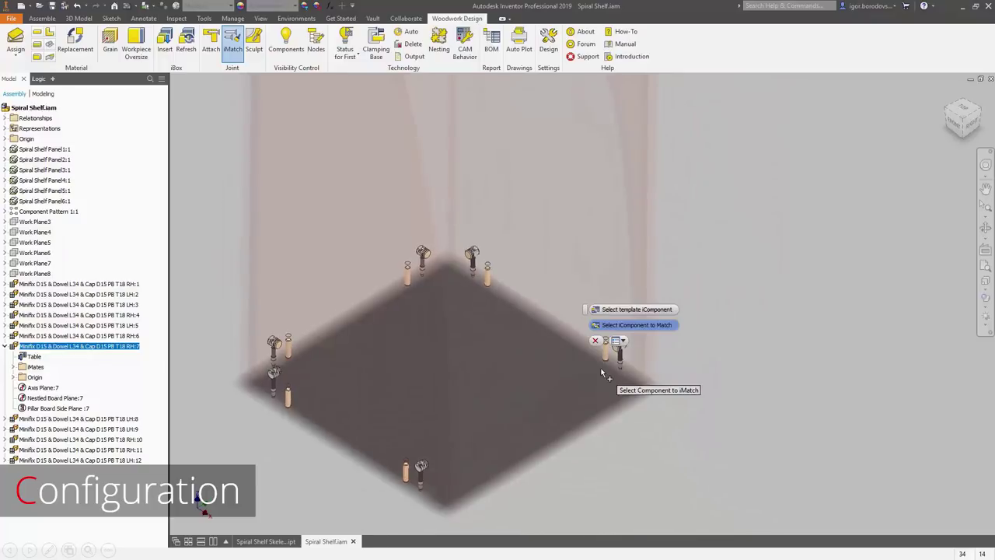
scroll(604, 375, down, 3)
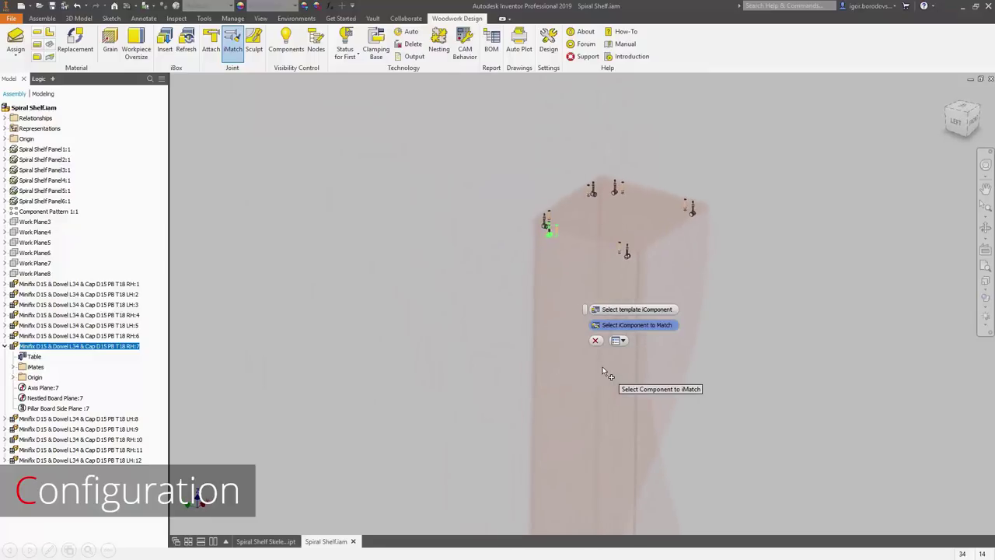
click(596, 341)
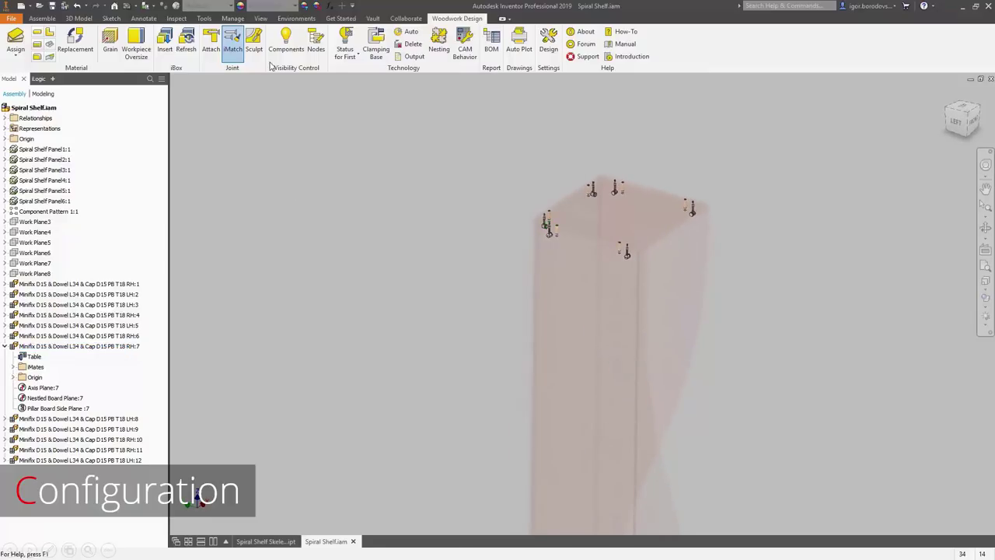
Apply a component display with Components Enabled on, and show the shelf component pattern.
click(286, 43)
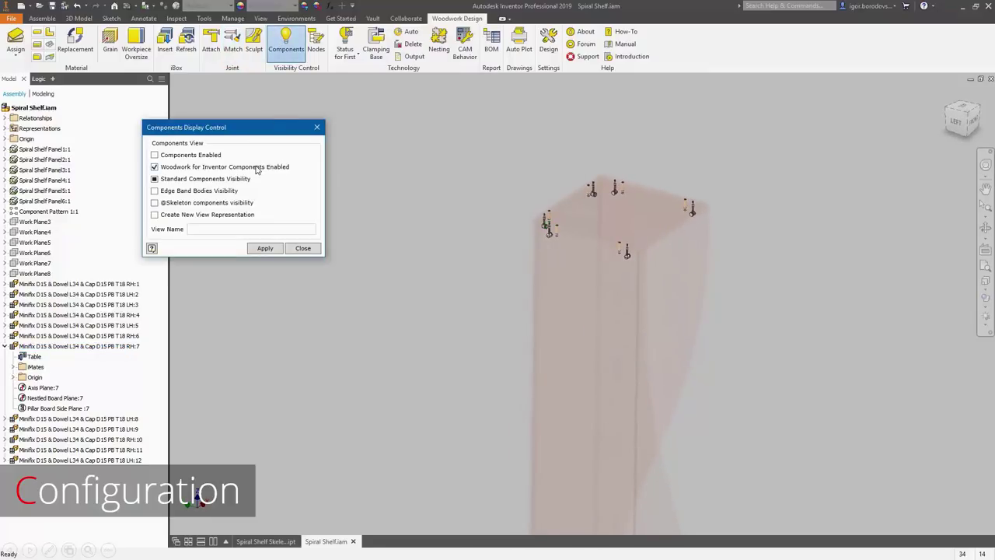
click(264, 250)
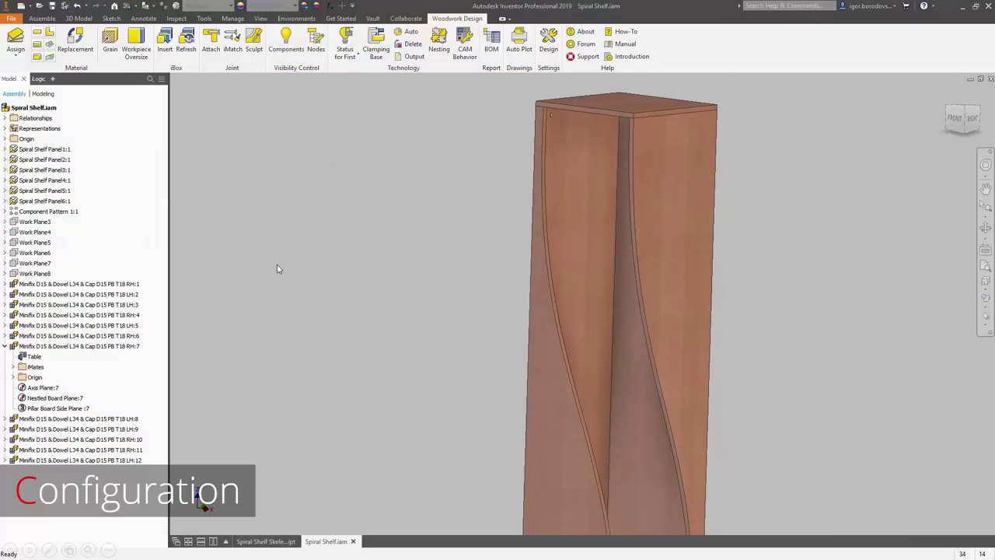
right_click(44, 212)
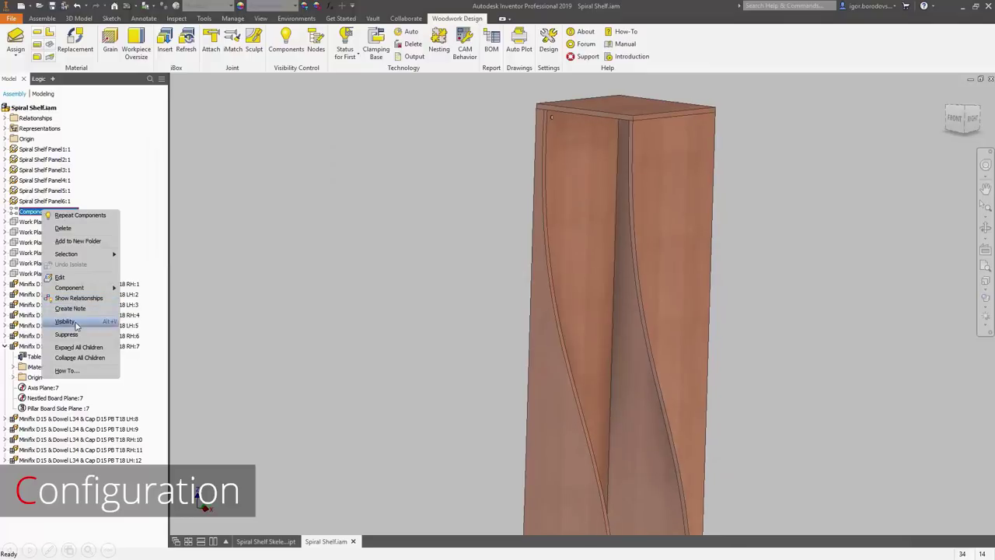
click(76, 322)
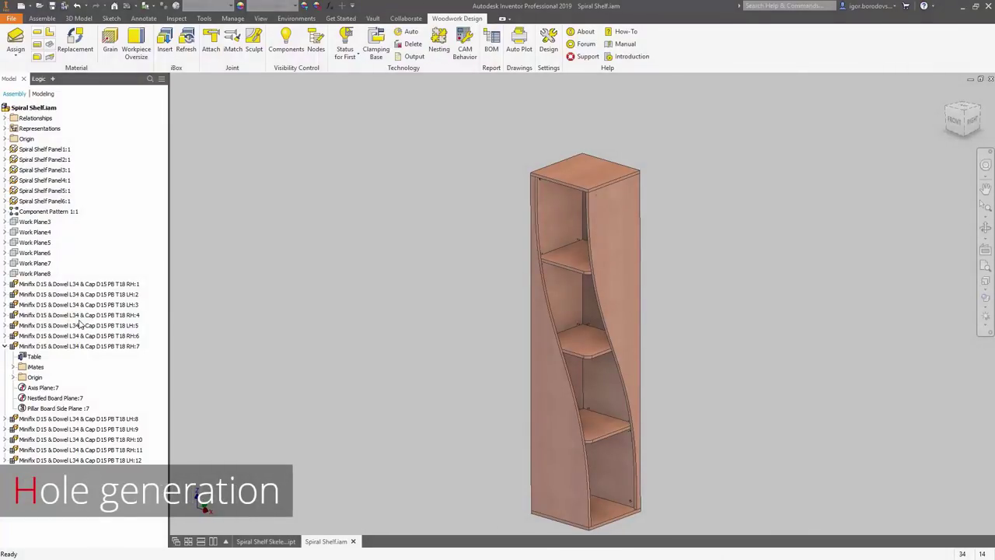
Sculpt the fitting holes into the assembly's parts with Woodwork Parts and Inventor Parts both included.
click(255, 48)
click(615, 328)
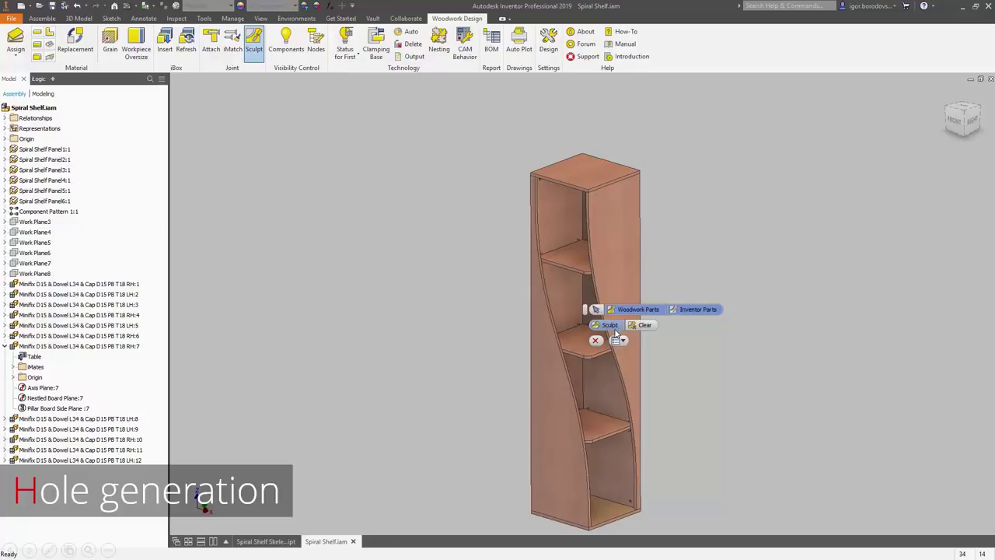
click(597, 342)
Open Spiral Shelf Panel4 in its own window to examine the generated holes, and close it without saving.
click(567, 223)
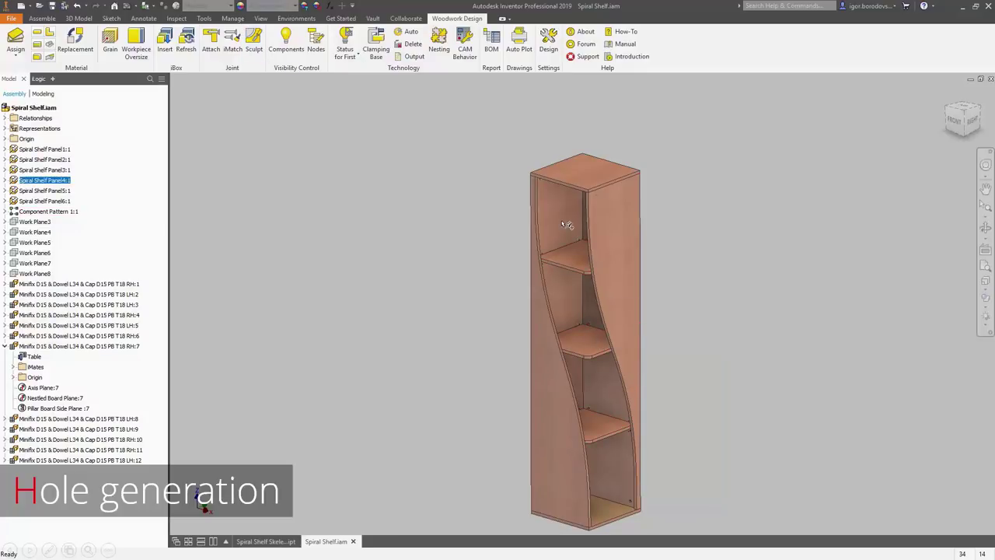
right_click(564, 221)
click(563, 190)
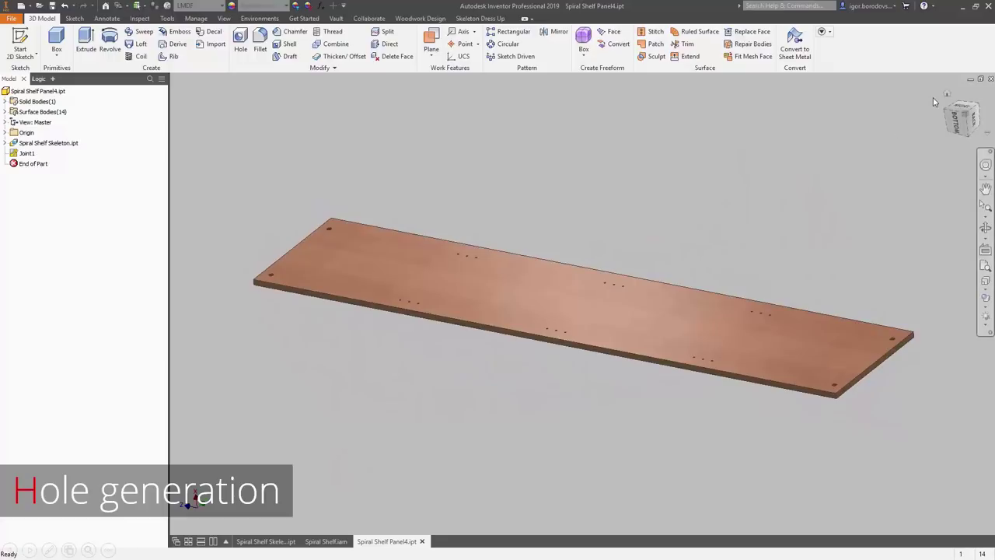
click(989, 79)
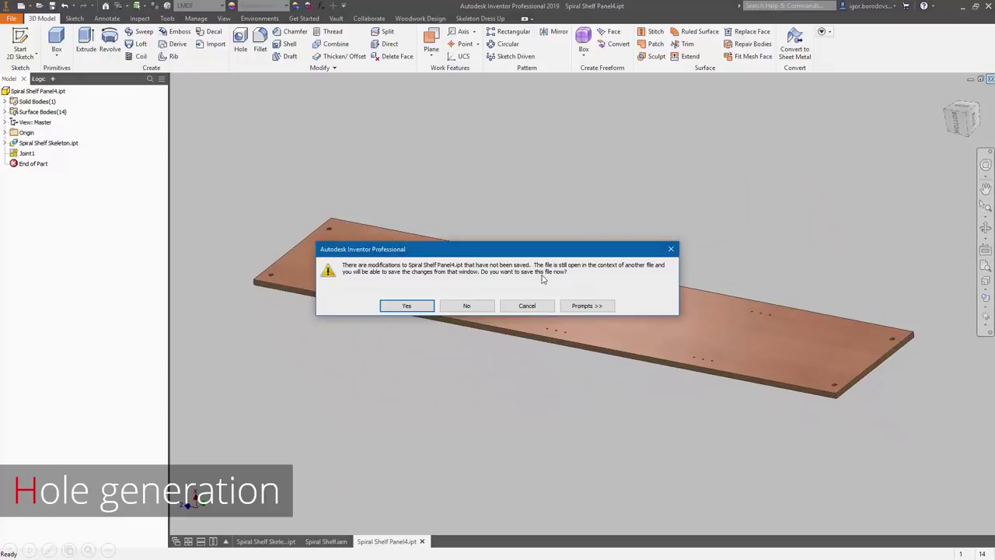
click(458, 306)
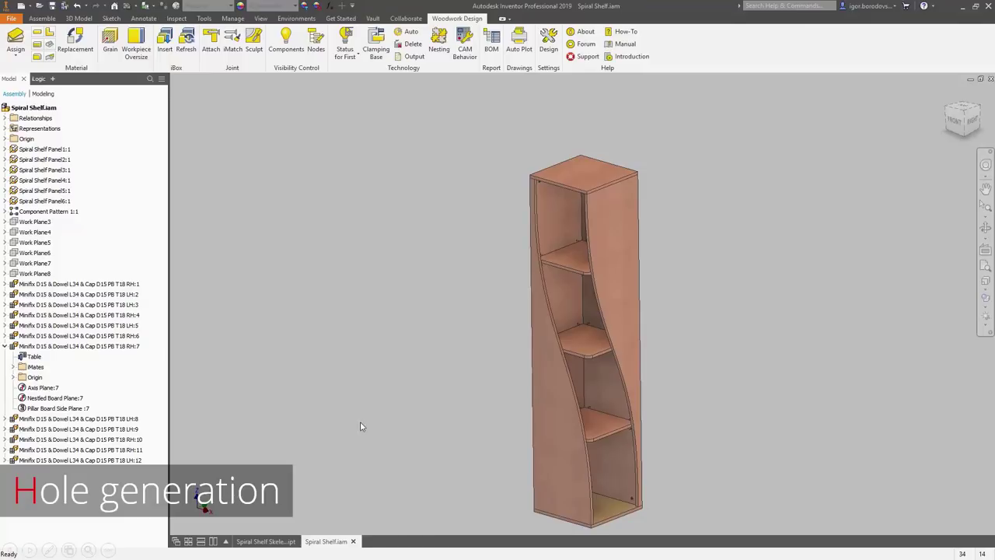
click(213, 541)
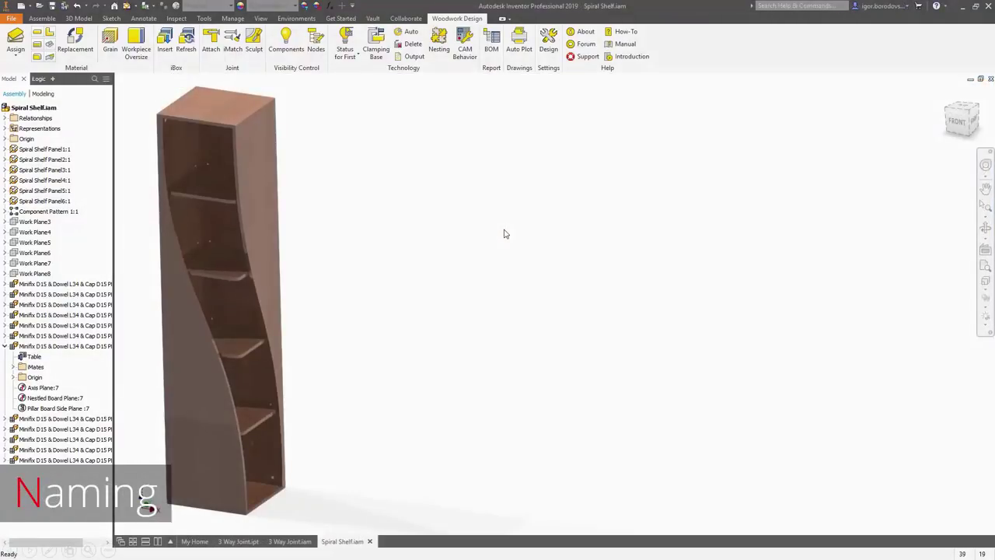
Open the woodwork BOM of the spiral shelf and create a hardware replace configuration named Hardware CFG A.
click(491, 50)
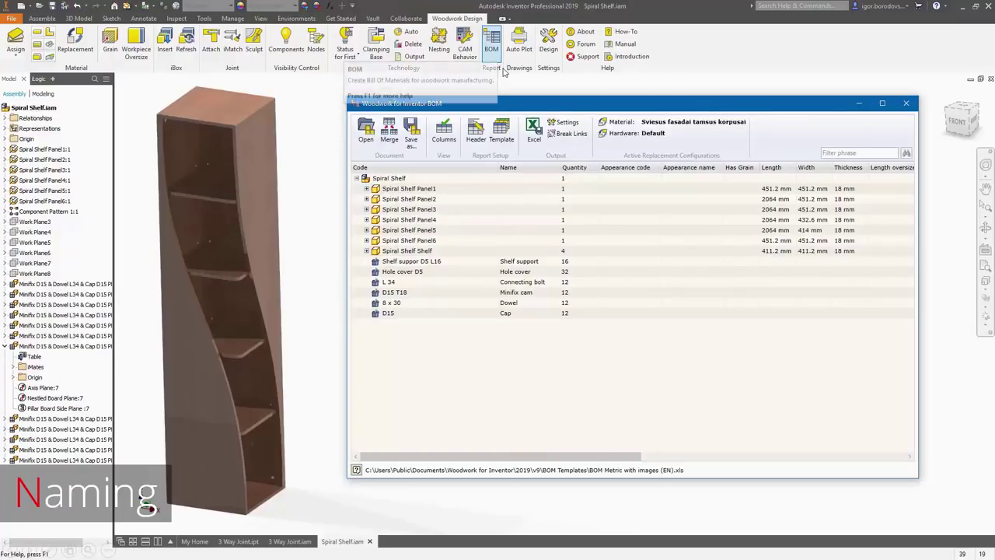
click(602, 133)
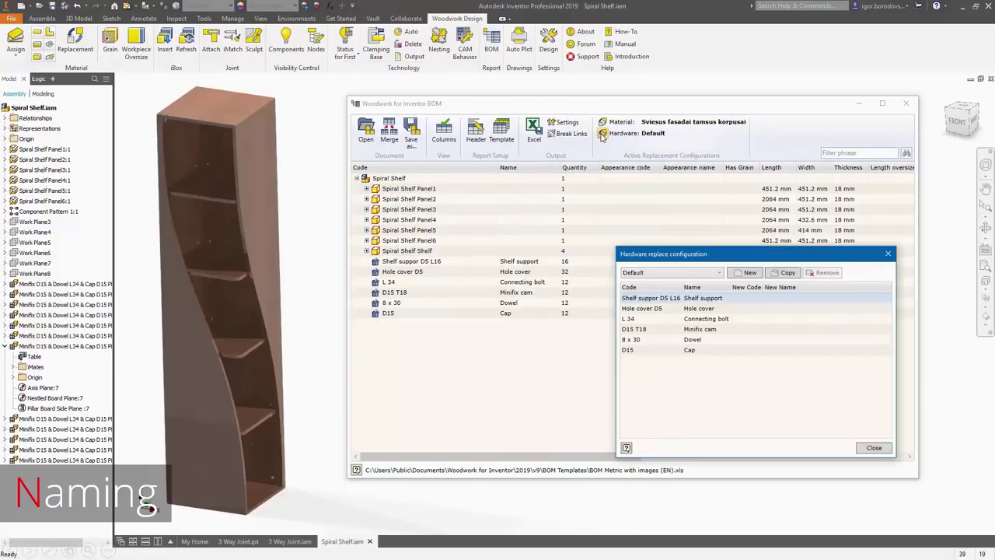
click(741, 273)
text(Hardware CFG A)
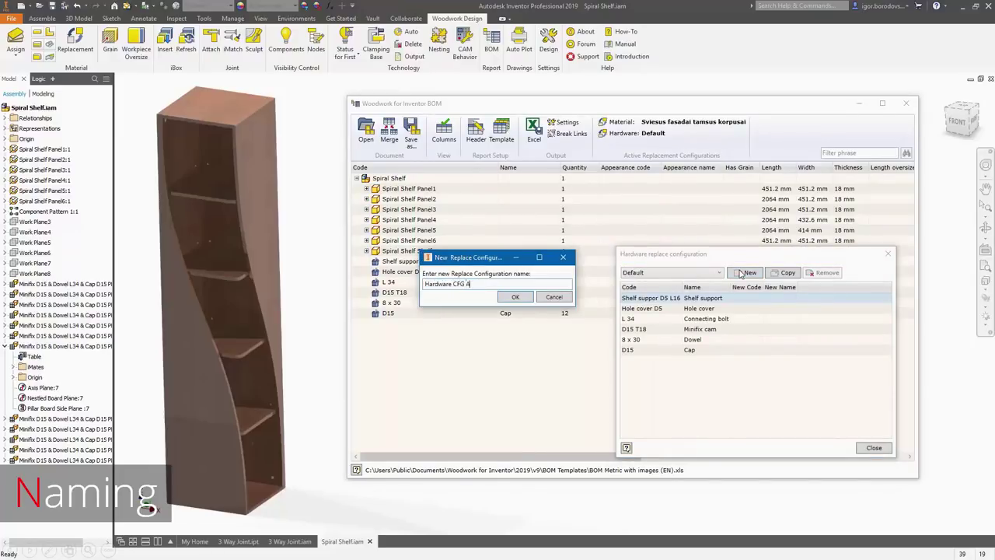
key(Return)
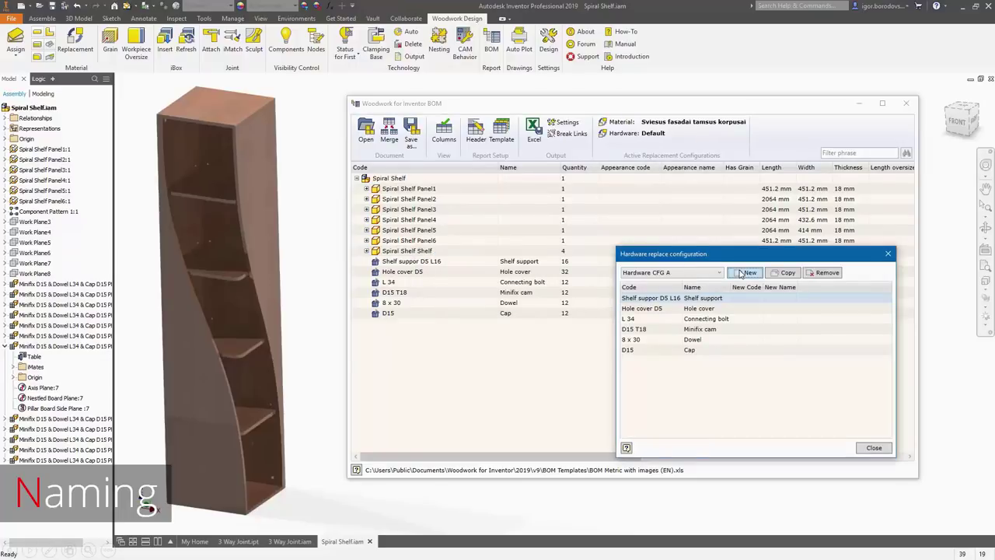
Filter the Excel replacement data by "Su" and replace the shelf support with 282.43.905, Shelf Support for Wood (Galvanised).
click(746, 298)
click(377, 304)
text(s)
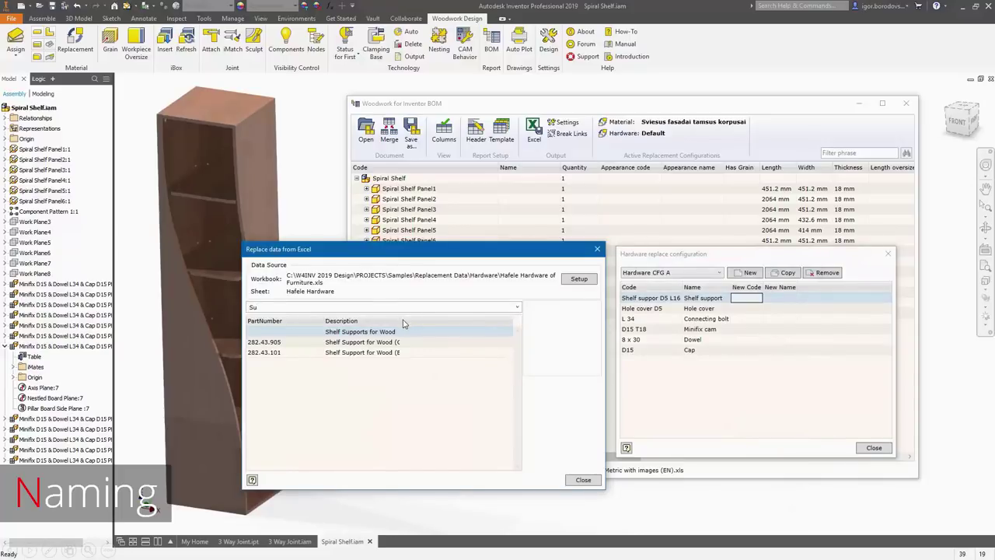
drag(402, 321, 434, 321)
click(369, 343)
click(364, 353)
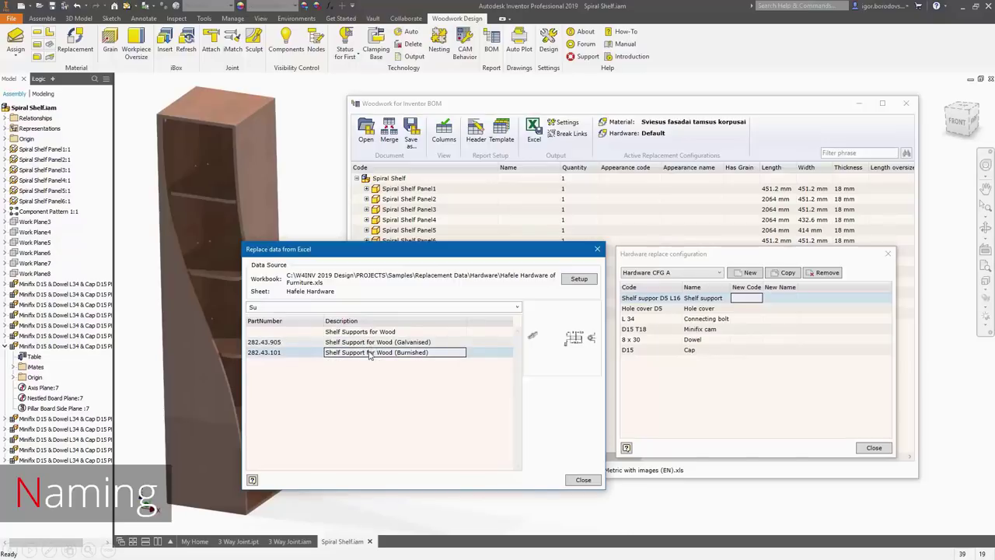
click(370, 345)
double_click(371, 345)
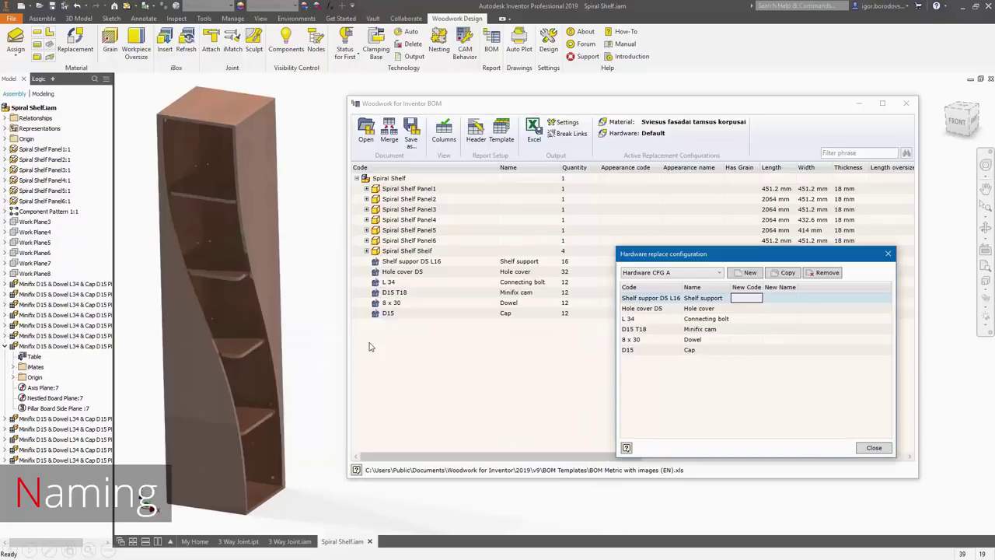
Filter the Excel replacement data by "cover" and replace the hole cover with 045.23.615, Cover Cap dark cherry.
click(762, 309)
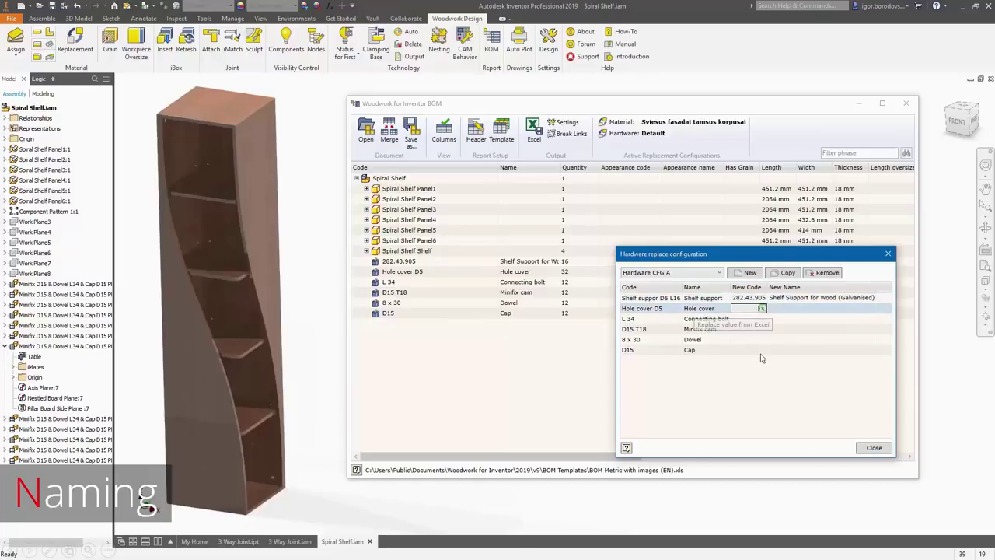
click(762, 309)
click(467, 308)
text(cover)
click(417, 342)
drag(412, 248, 468, 263)
click(431, 399)
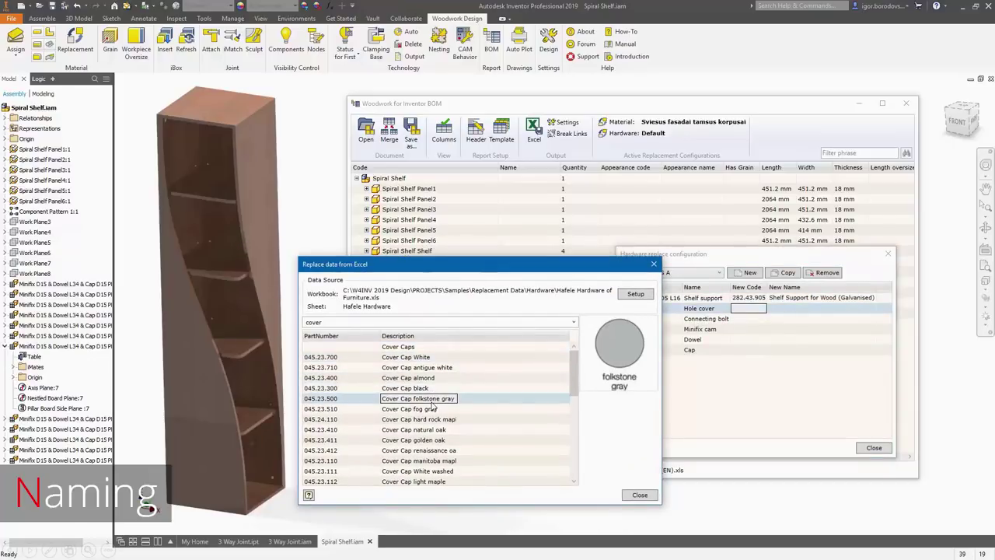
click(432, 408)
scroll(432, 408, down, 5)
click(430, 429)
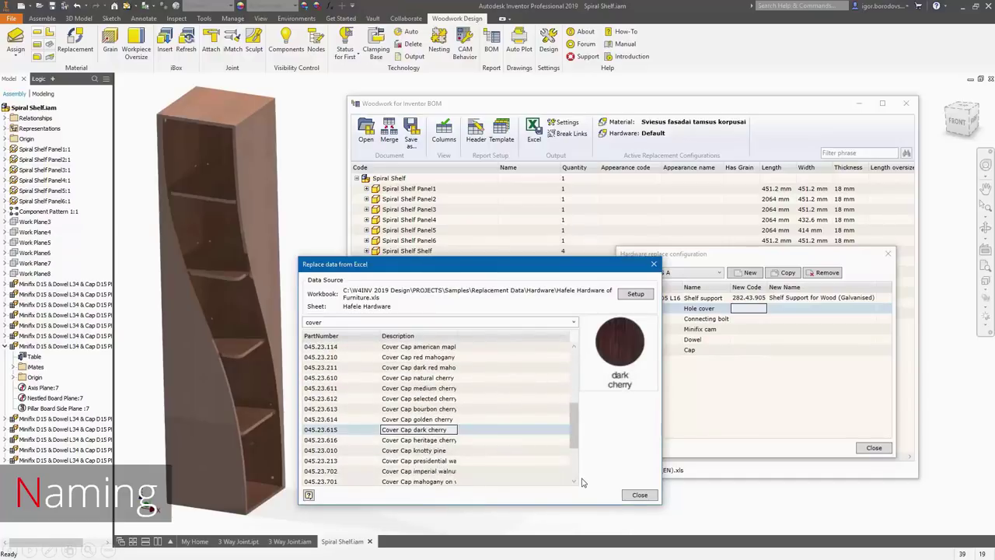
double_click(429, 430)
Filter the Excel replacement data by "Bolt" and replace the connecting bolt with 262.27.449, Minifix Connecting Bolts D5 L24.
click(766, 319)
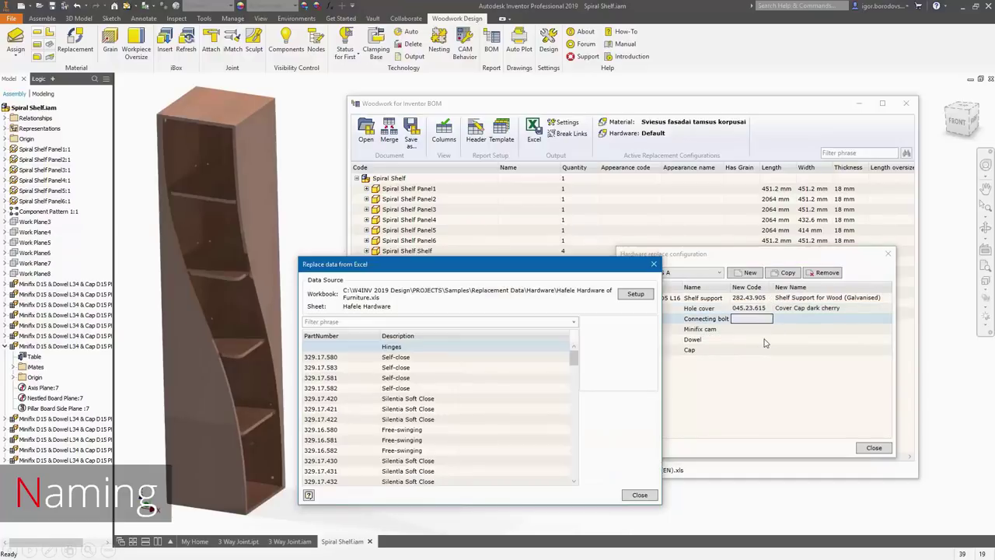
click(498, 322)
text(Bolt)
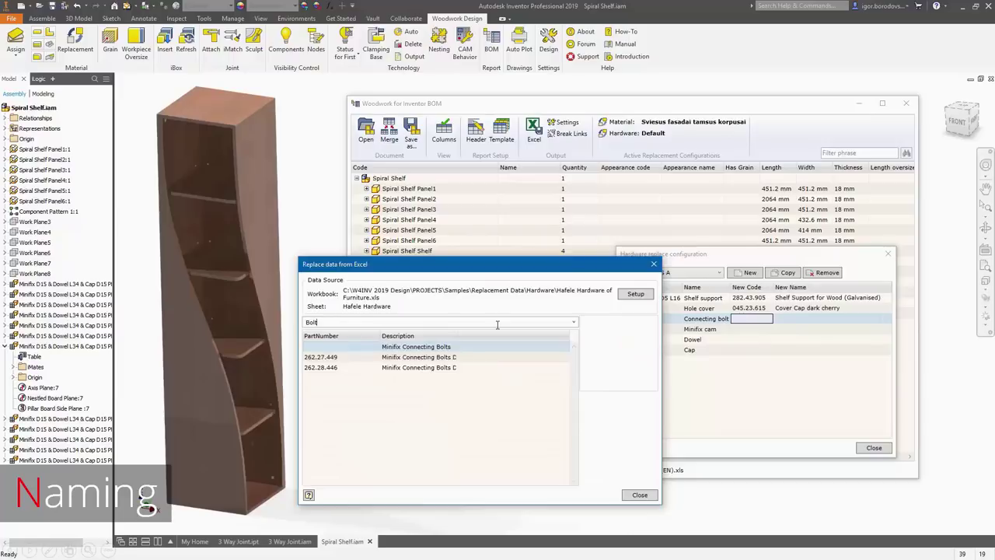
click(448, 359)
drag(435, 264, 379, 258)
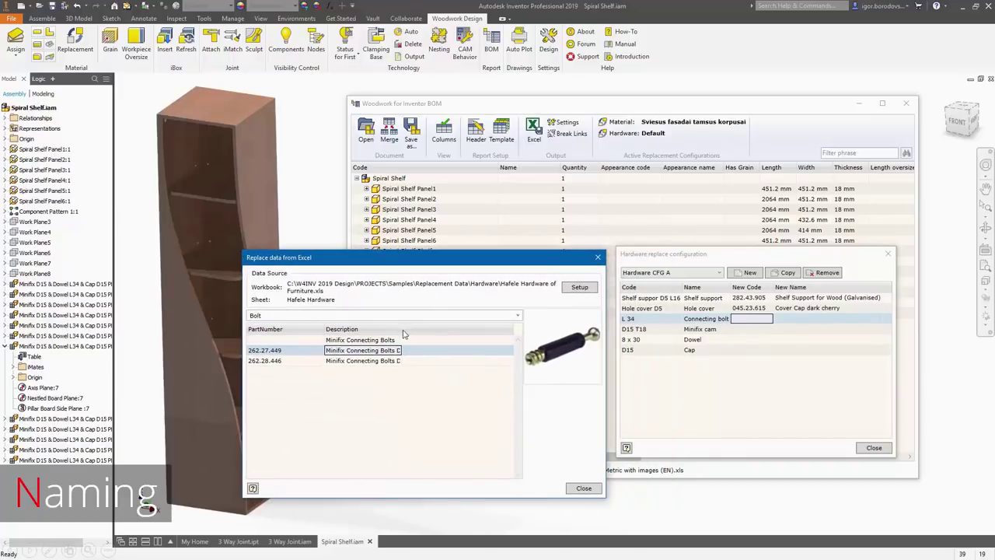
double_click(408, 349)
Filter the Excel replacement data by "cam" and replace the Minifix cam with 262.26.575, Minifix 15 CAM Type 1 Th19.
click(766, 328)
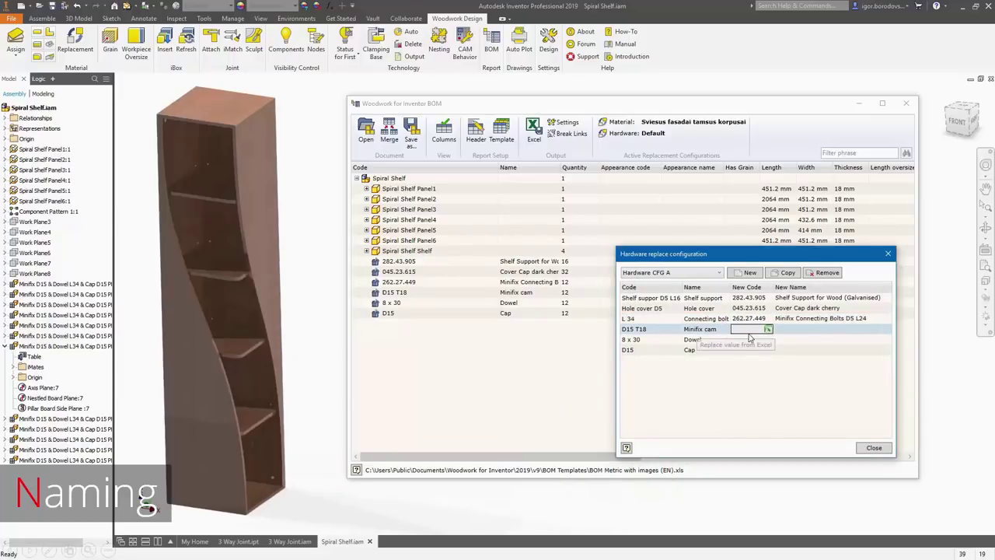
click(507, 316)
text(cam)
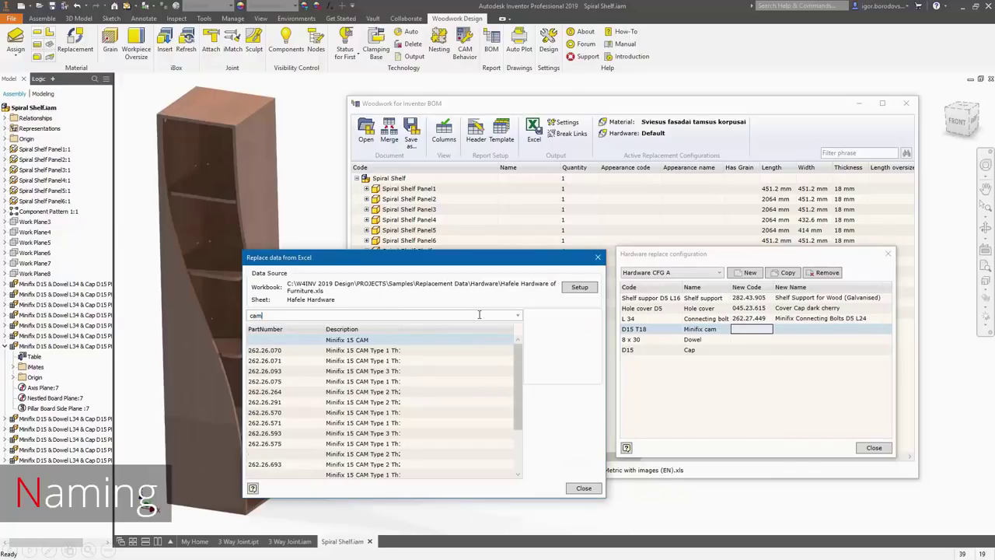
double_click(447, 443)
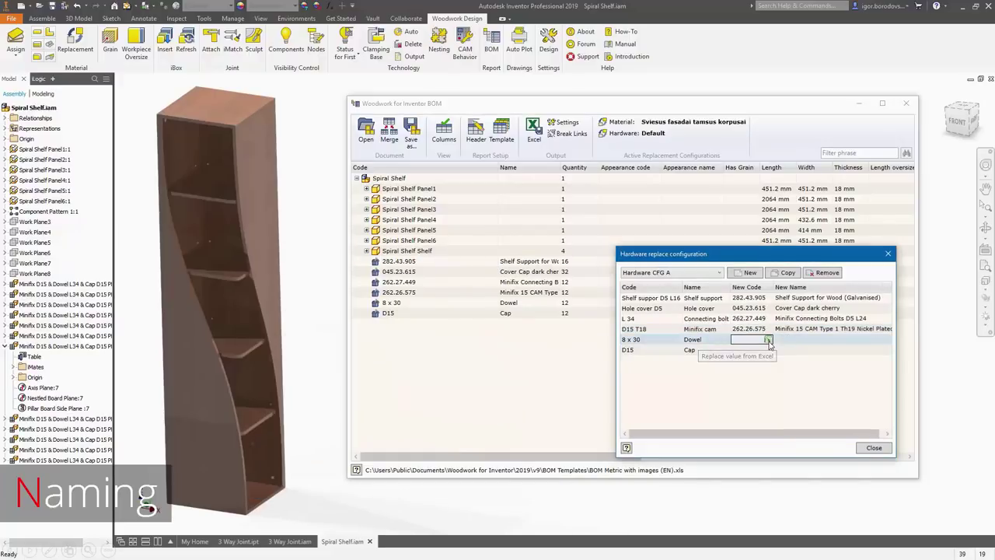
Filter the Excel replacement data by "Dowel" and replace the 8 x 30 dowel with 267.83.230, Dowel 8x30.
click(767, 343)
text(Dowel)
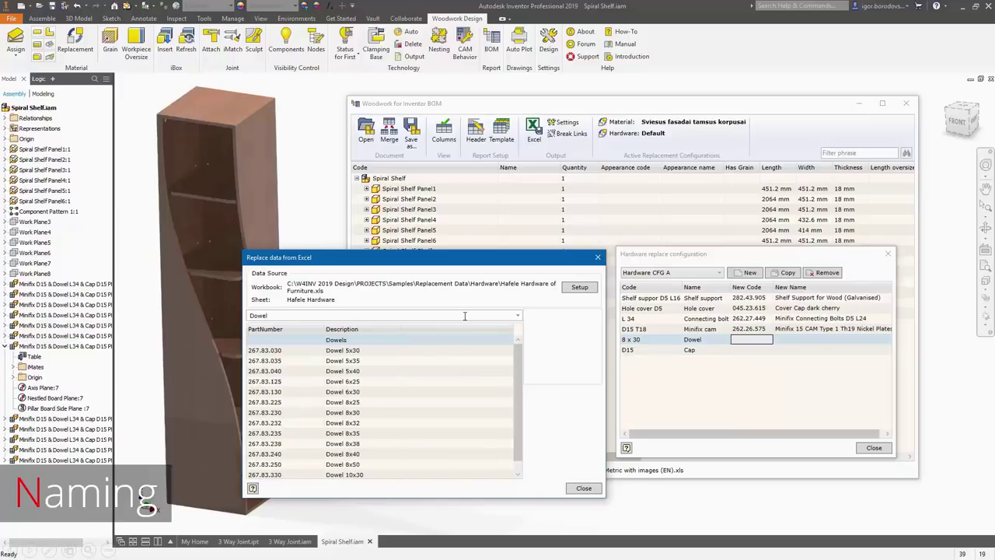
double_click(373, 413)
Filter the Excel replacement data by "cap dark", replace the D15 cap with 045.23.615, Cover Cap dark cherry, and finish the hardware configuration.
click(765, 350)
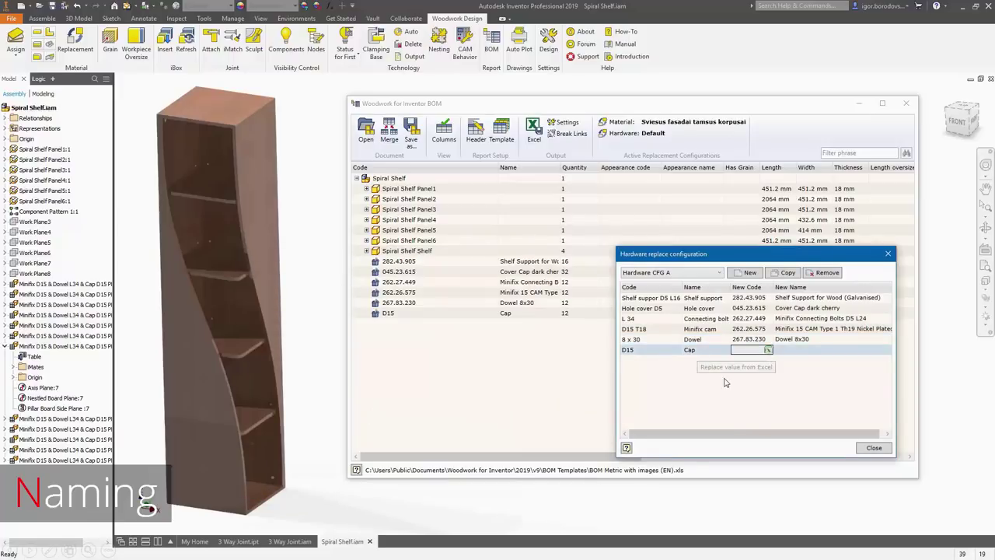
text(cap dark)
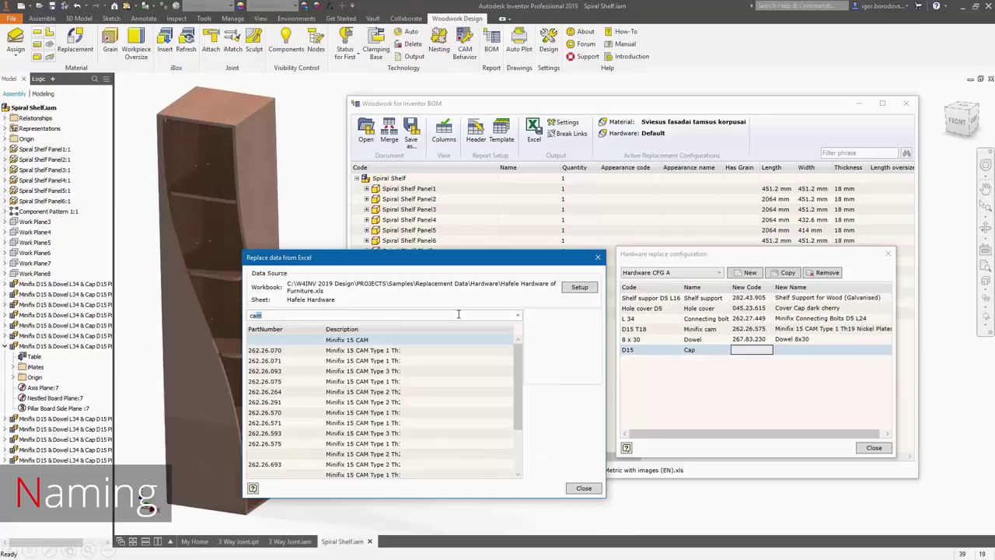
double_click(377, 350)
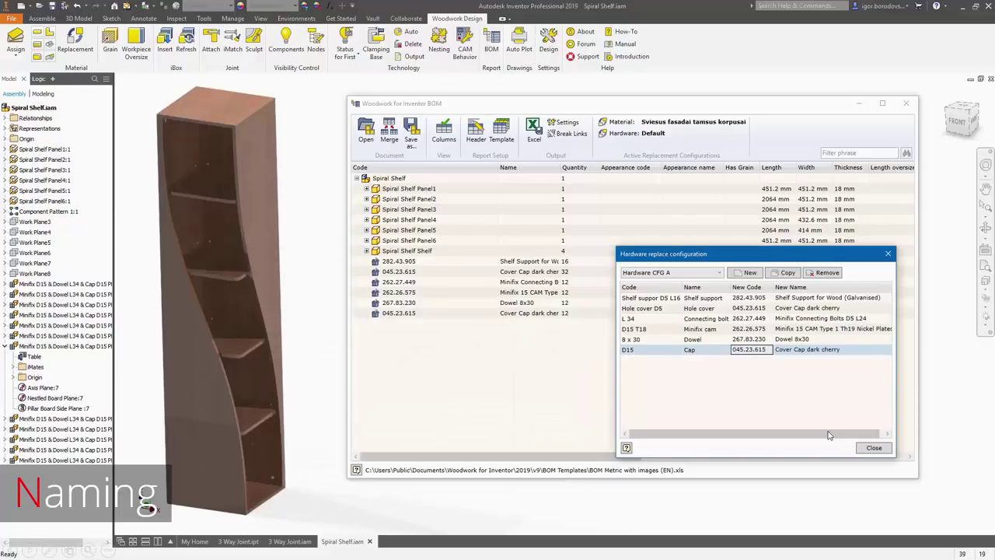
click(873, 448)
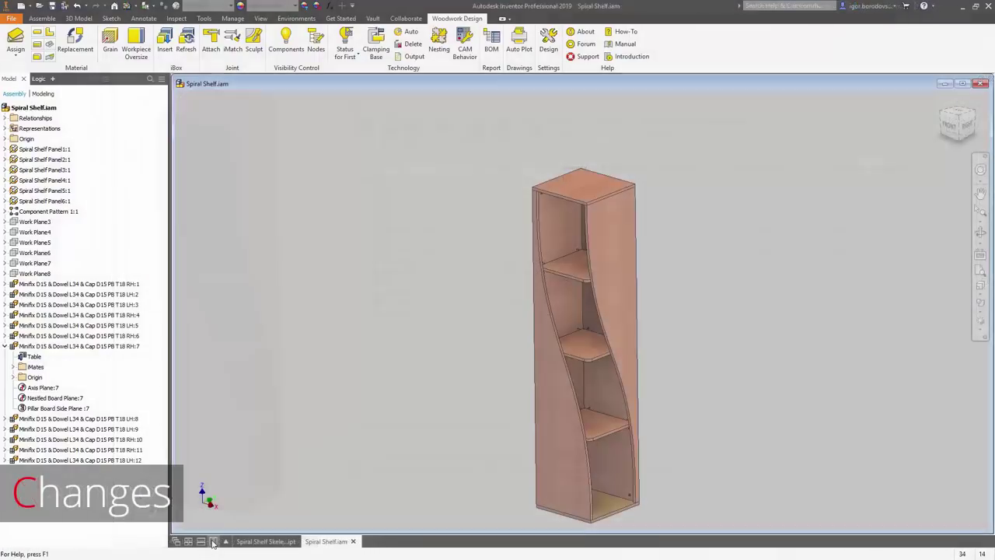
Bring up the Spiral Shelf Skeleton part and arrange it side by side with the Spiral Shelf assembly.
click(213, 542)
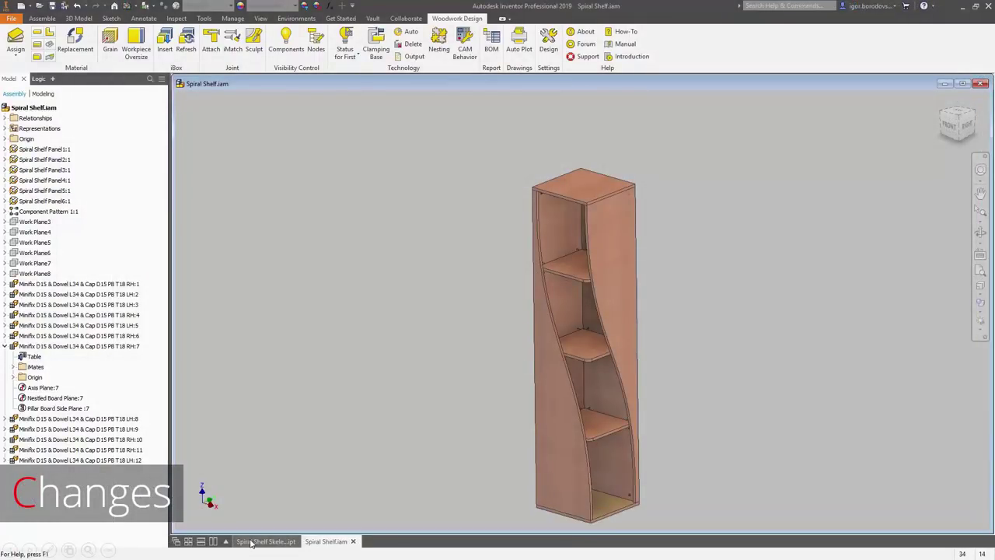
click(256, 542)
click(212, 541)
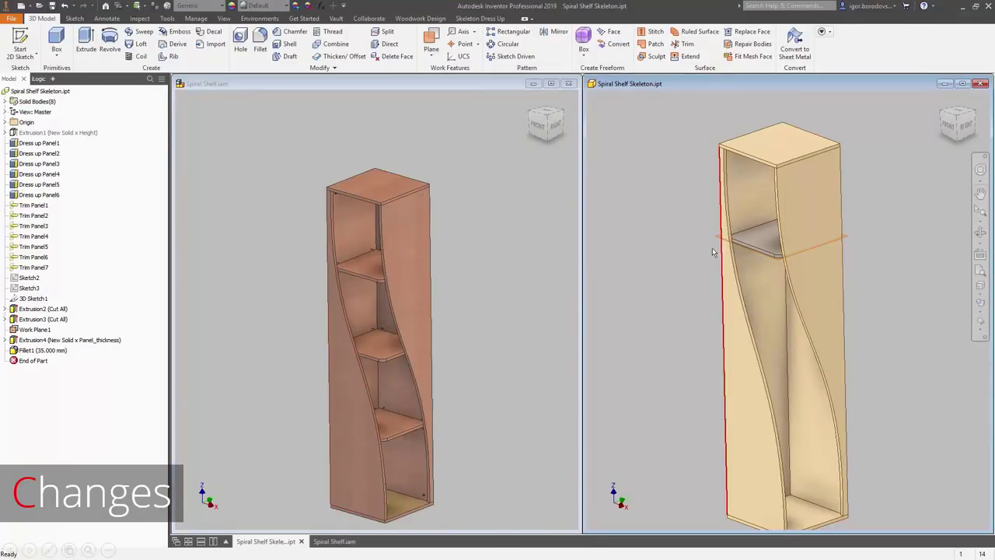
Set the skeleton's Shelf_QTY user parameter to 4.
click(325, 7)
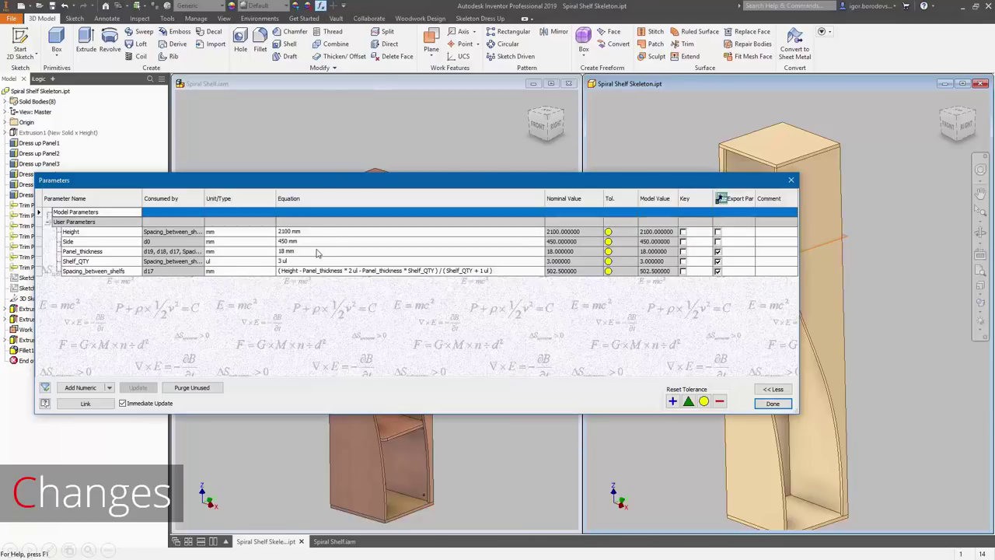
click(296, 264)
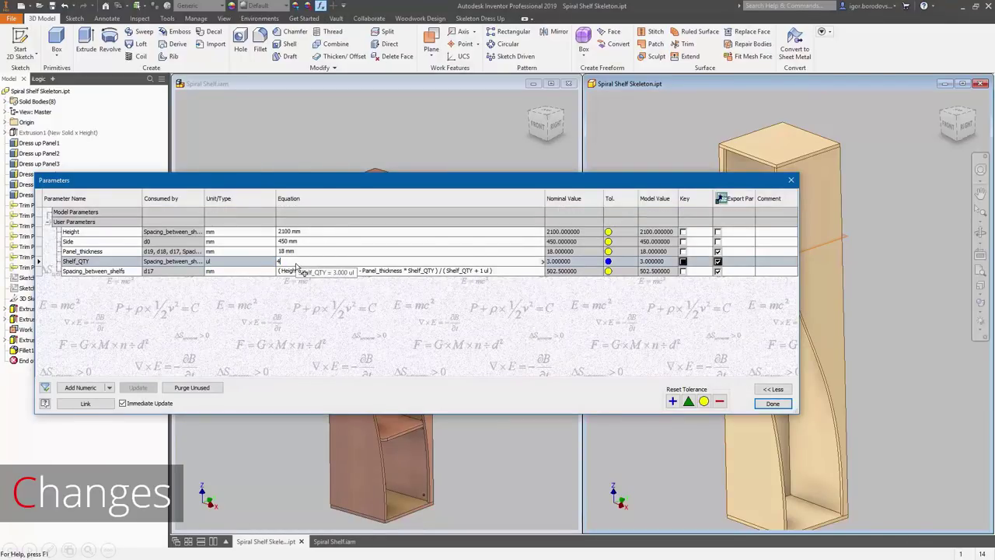
text(4)
key(Return)
click(772, 403)
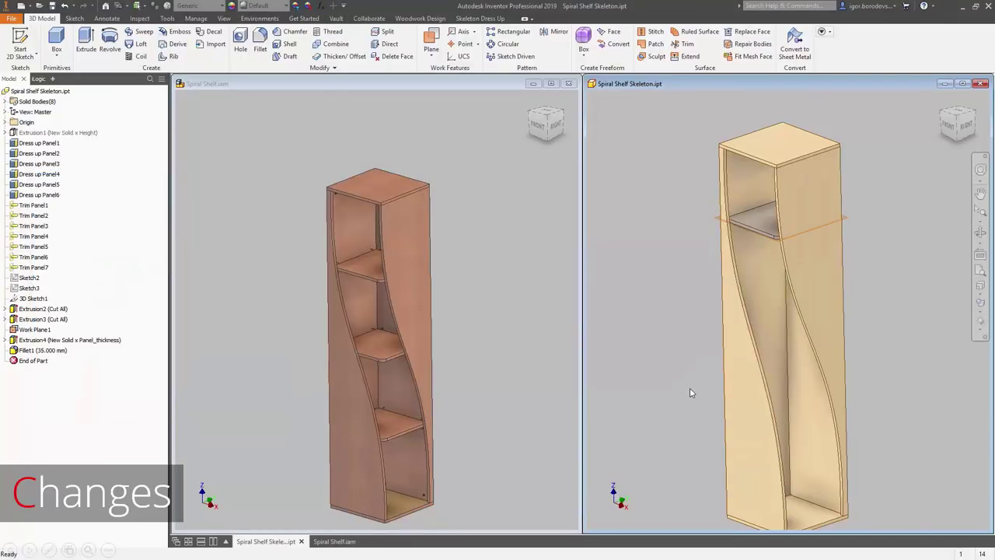
Update the Spiral Shelf assembly from the skeleton and regenerate the fitting holes with Sculpt.
click(466, 349)
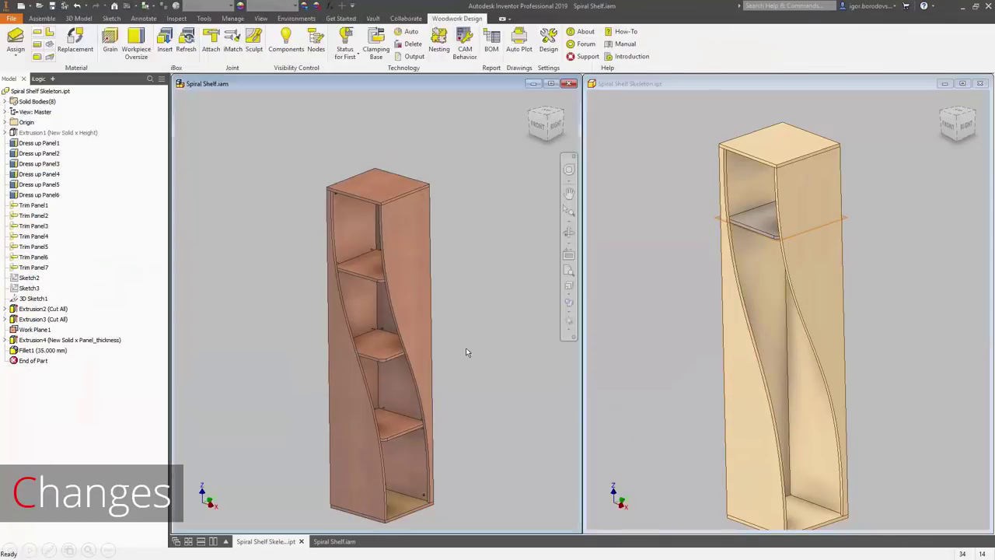
click(127, 7)
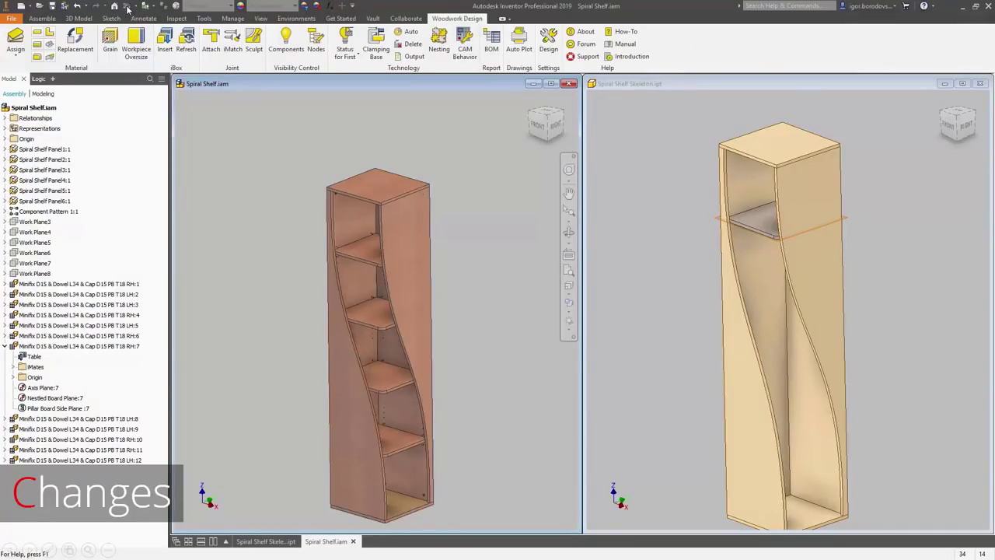
click(253, 40)
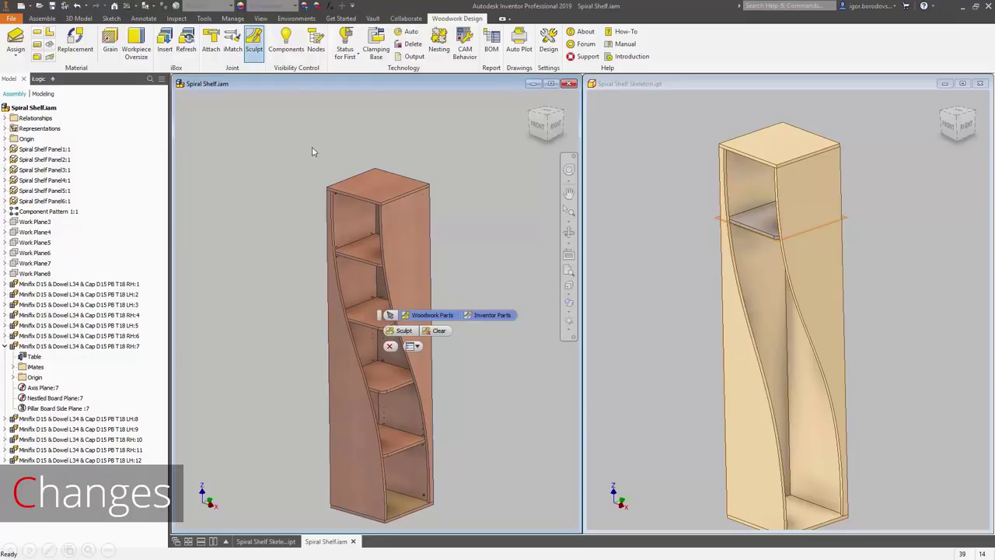
click(407, 331)
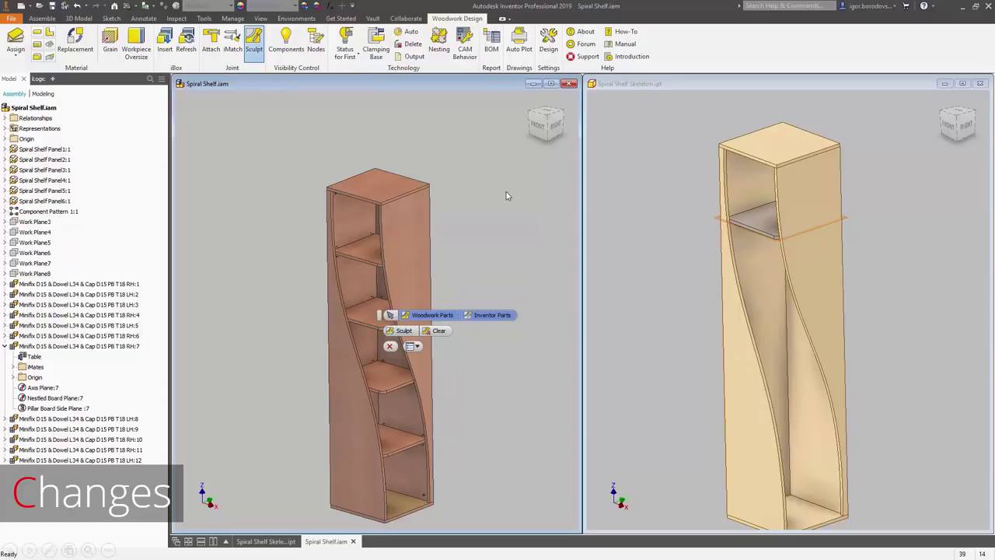
Maximize the assembly, open Spiral Shelf Panel4 on its own to examine its drilled holes, and return to the assembly.
click(551, 83)
click(555, 221)
right_click(556, 221)
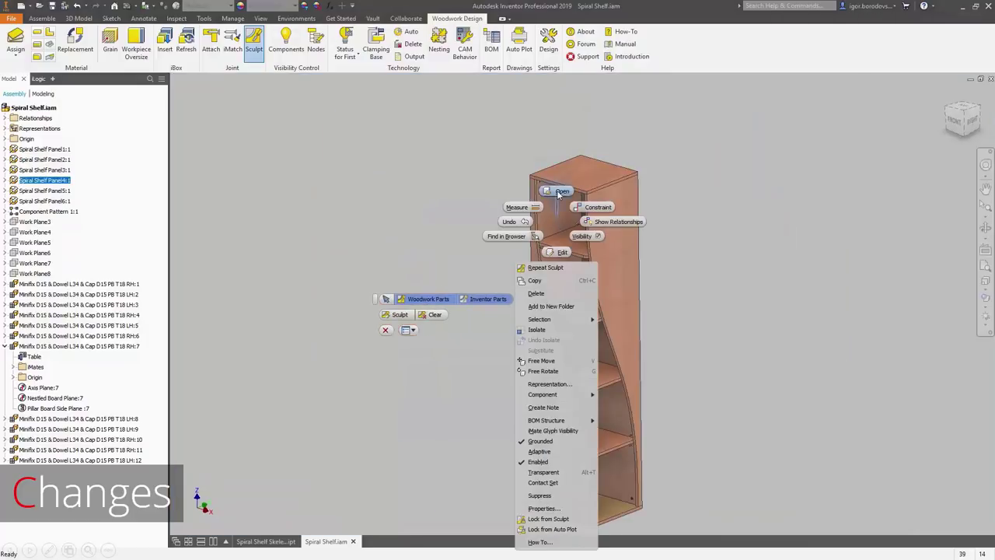
click(557, 191)
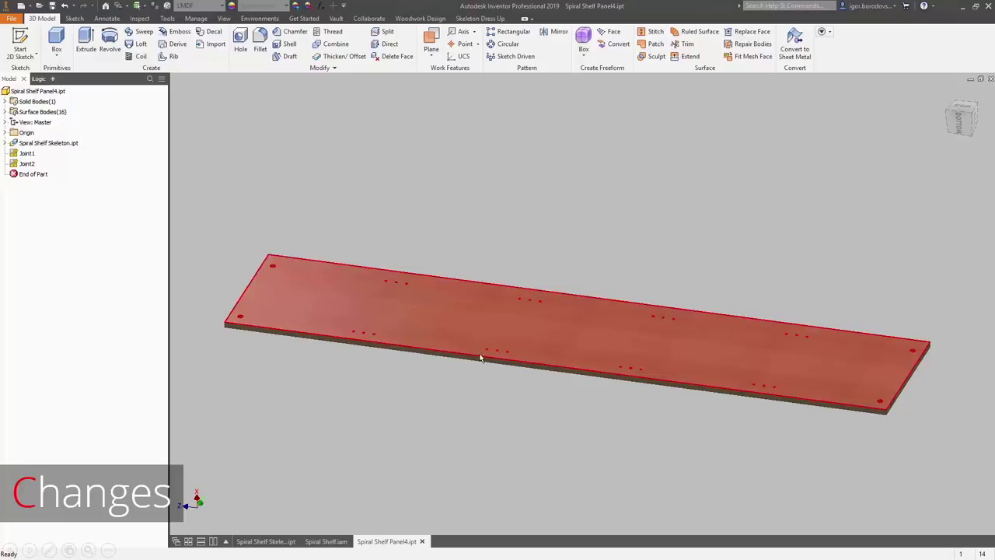
click(326, 541)
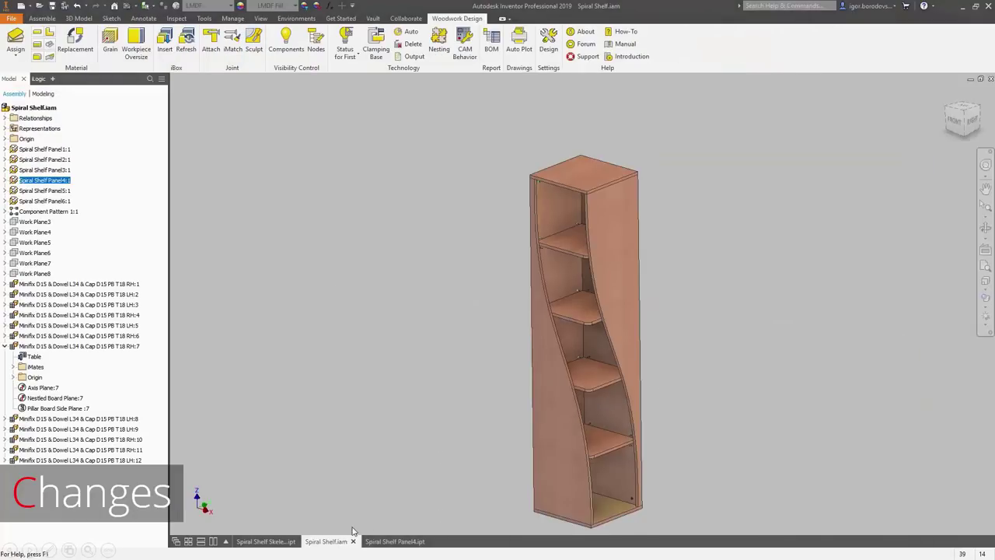
click(405, 431)
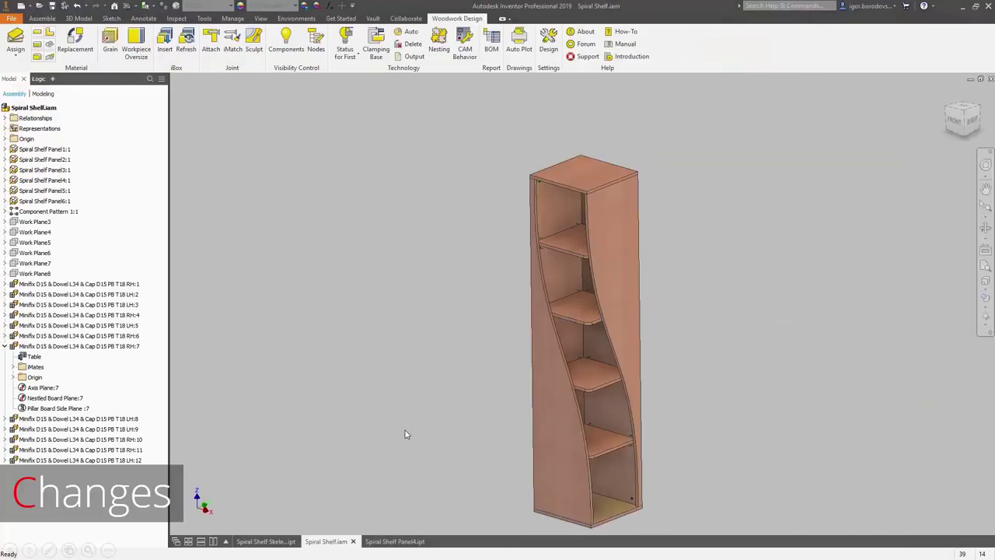
key(F6)
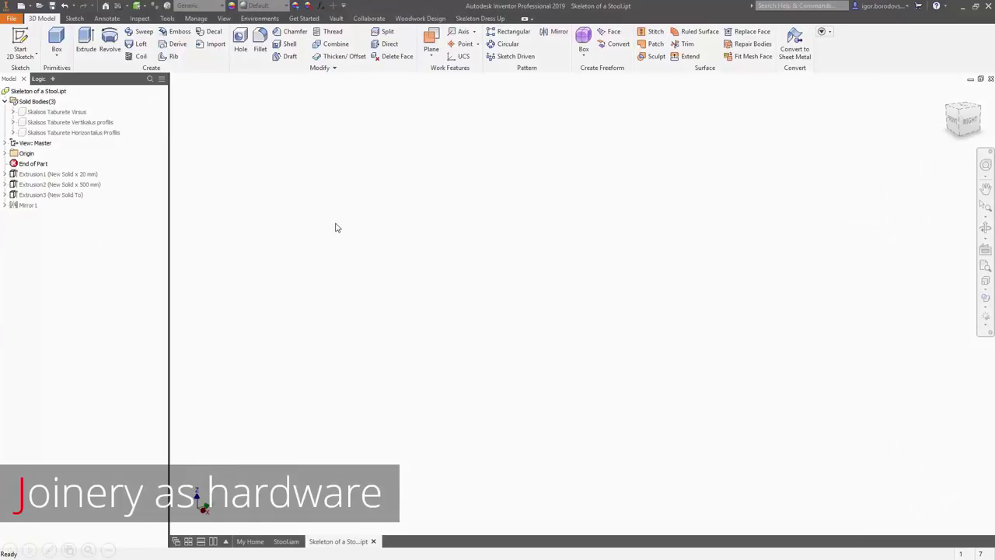
Restore the stool skeleton's features by moving the End of Part marker below Mirror1, and update the Stool assembly.
drag(35, 164, 34, 207)
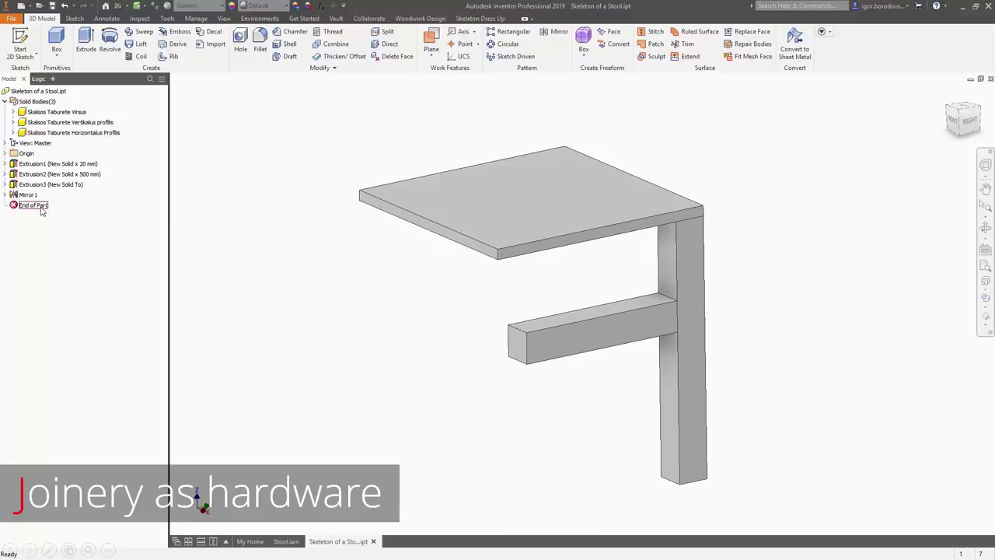
click(287, 540)
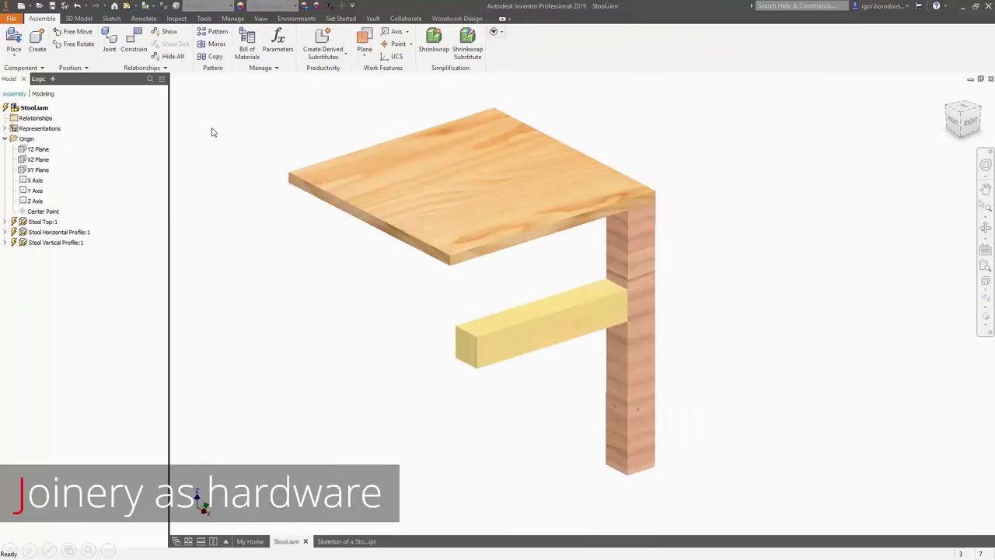
click(129, 5)
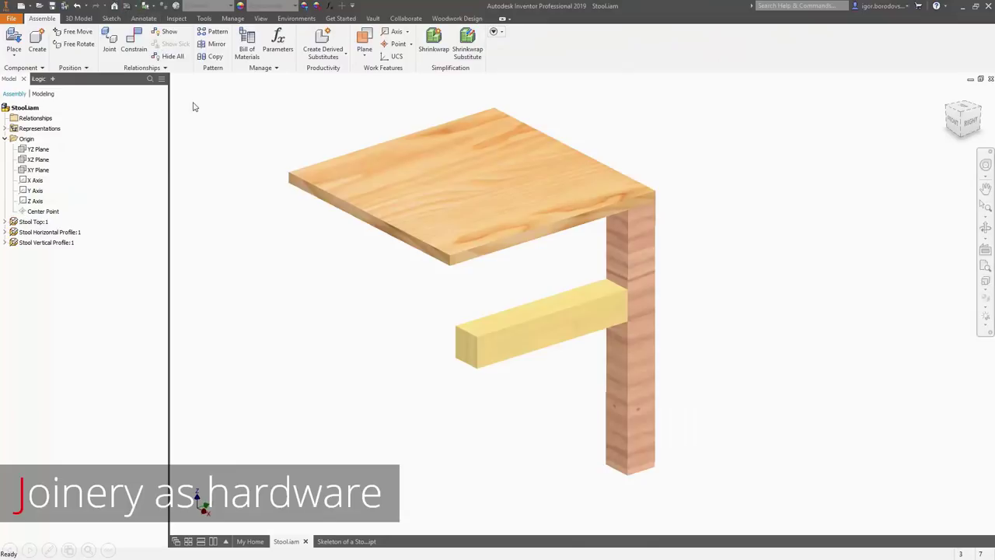
Place one _Solid Wood Joint iPart with a 60 mm Cross_section_height beside the stool top.
click(14, 41)
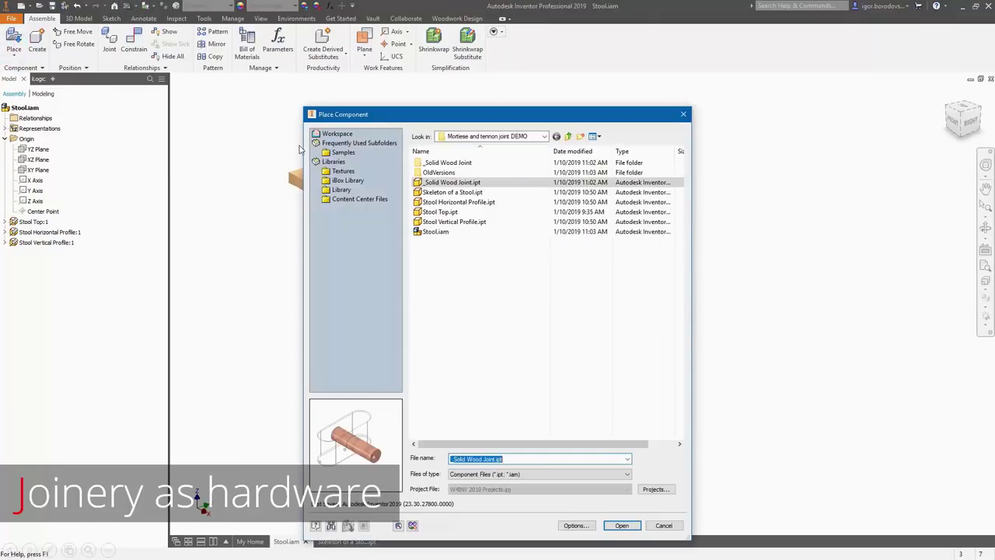
double_click(437, 183)
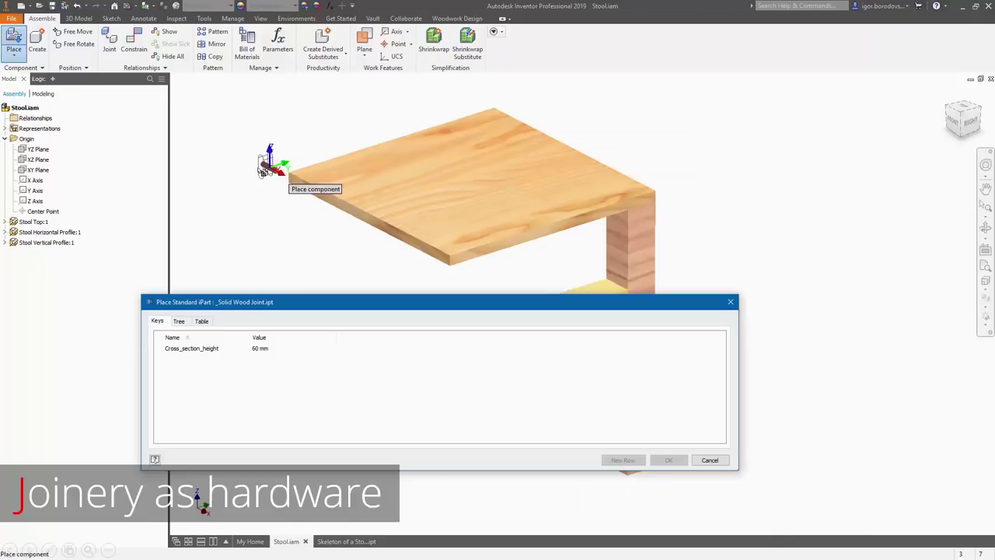
click(253, 167)
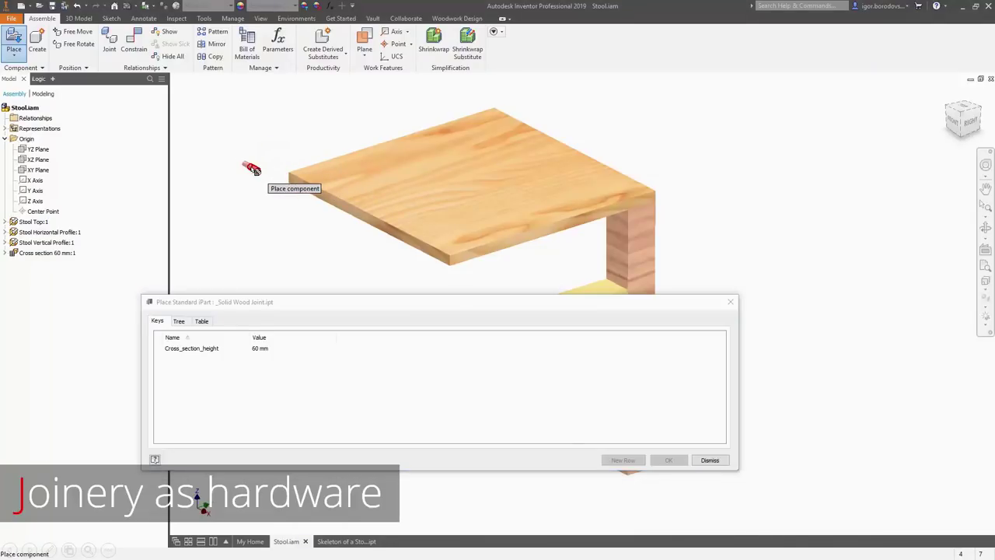
key(Escape)
Open the placed wood joint, examine its Cutout, Add Material and Dowel solid bodies, and close it.
right_click(250, 167)
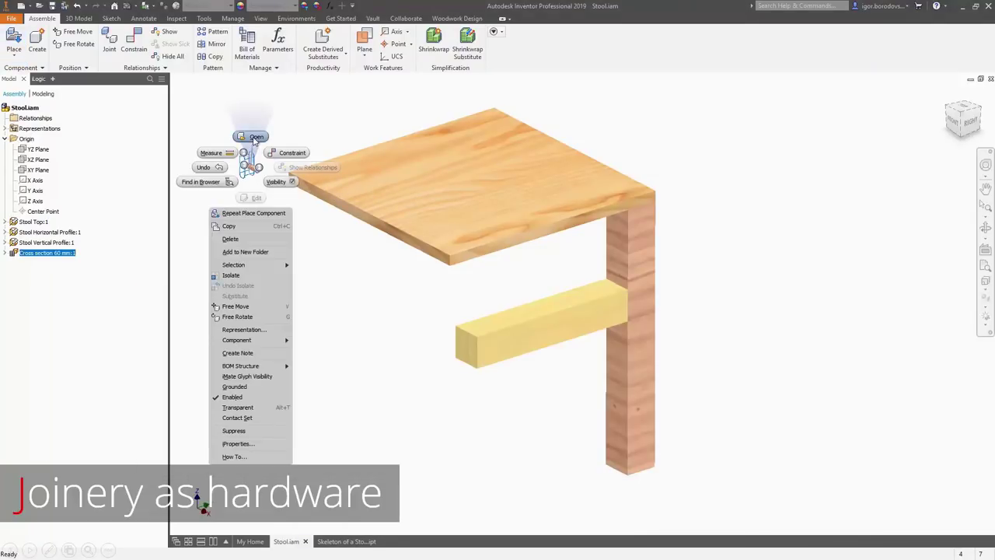
click(256, 138)
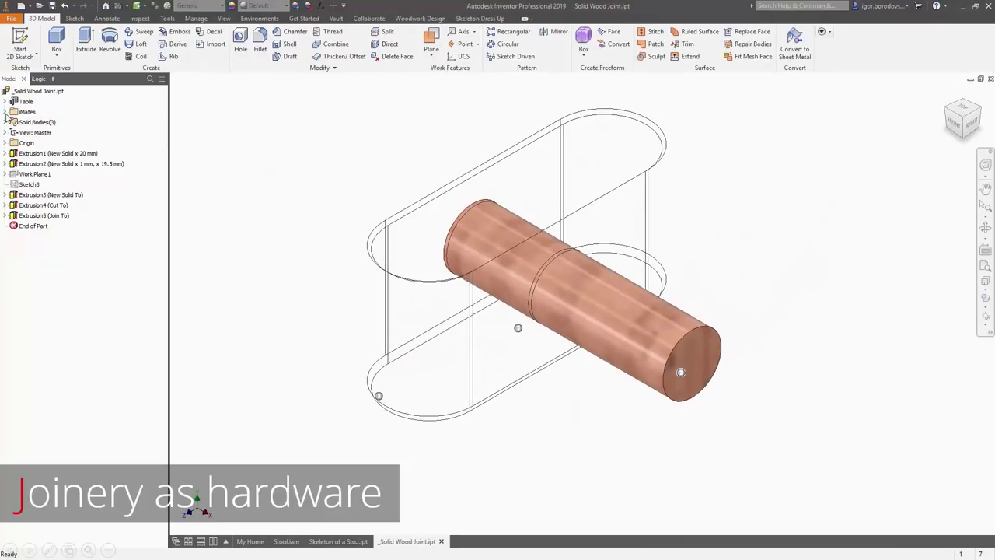
click(5, 122)
click(46, 134)
click(48, 143)
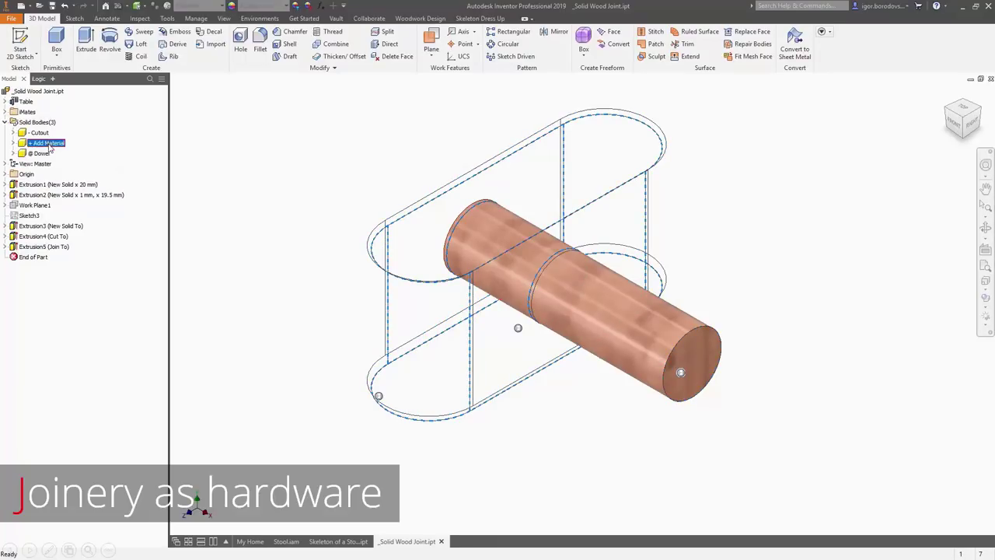
click(50, 154)
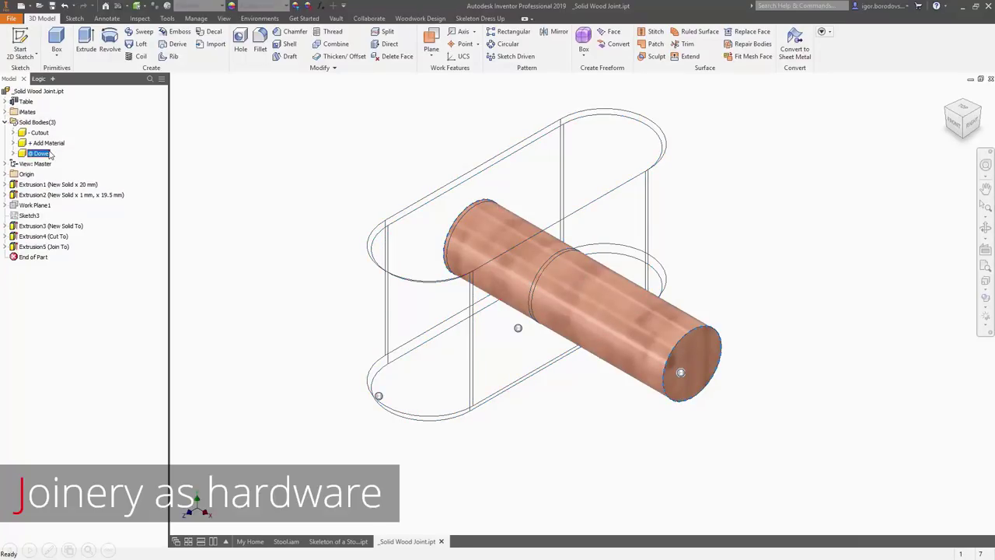
click(990, 79)
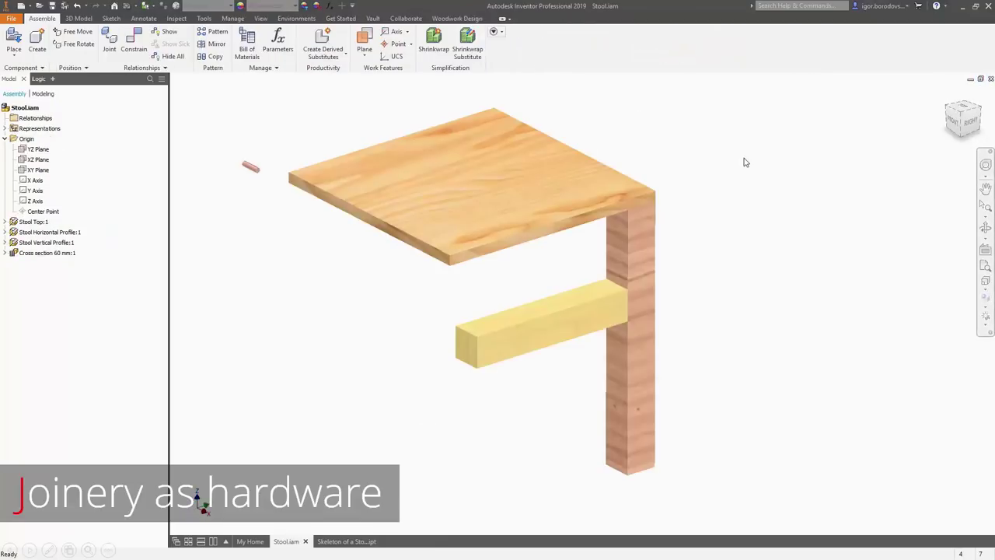
Attach the wood joint to two faces of the vertical profile and the horizontal profile's top face in wireframe display, then restore shaded display.
right_click(744, 162)
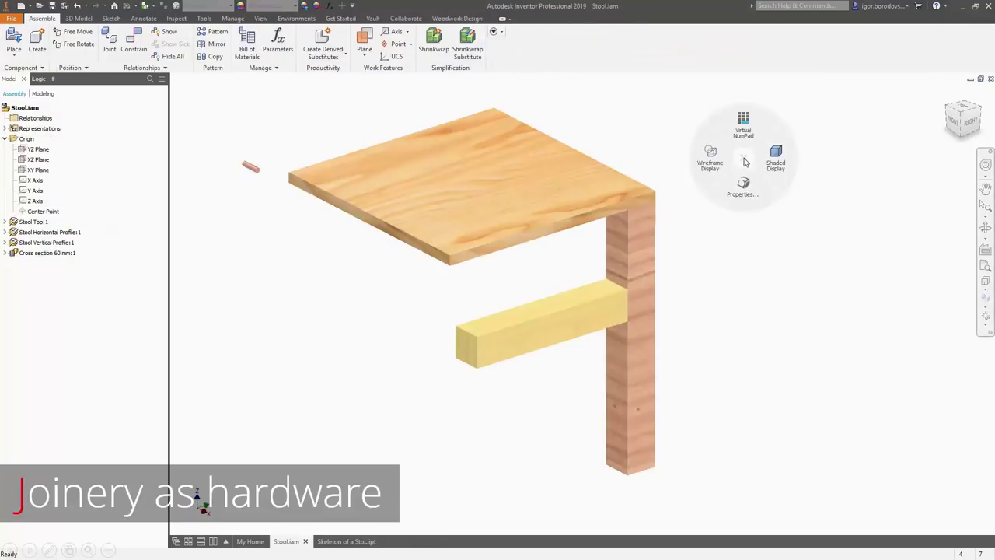
click(708, 159)
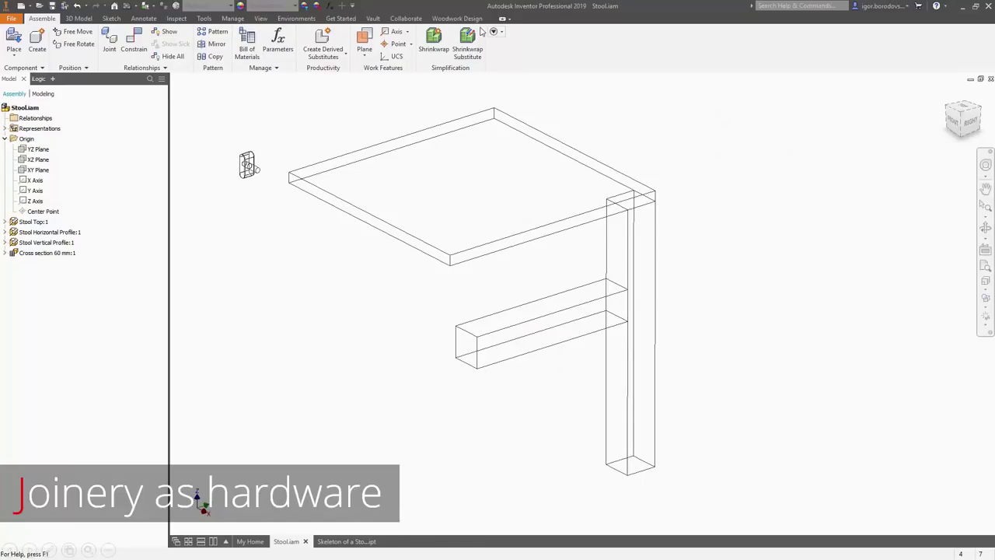
click(458, 19)
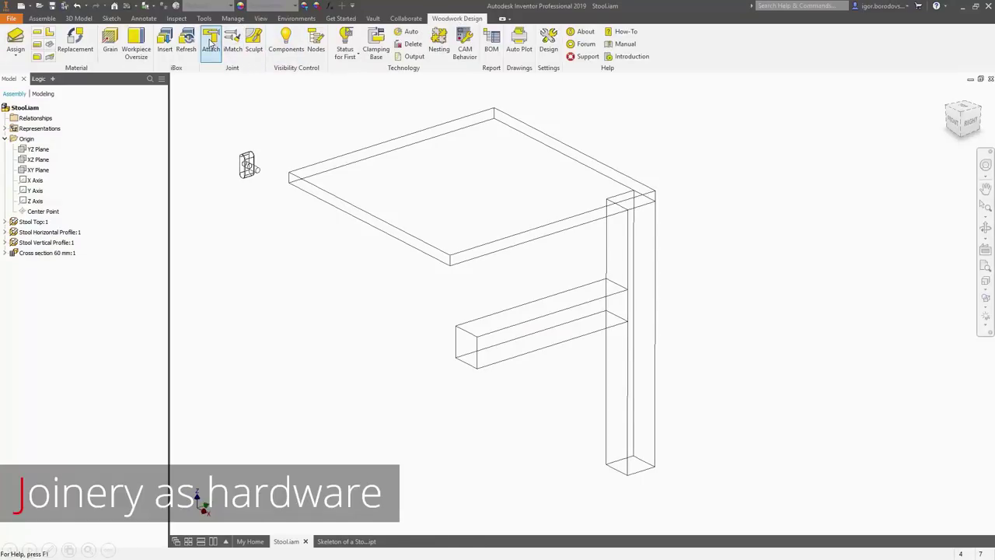
click(210, 43)
click(245, 163)
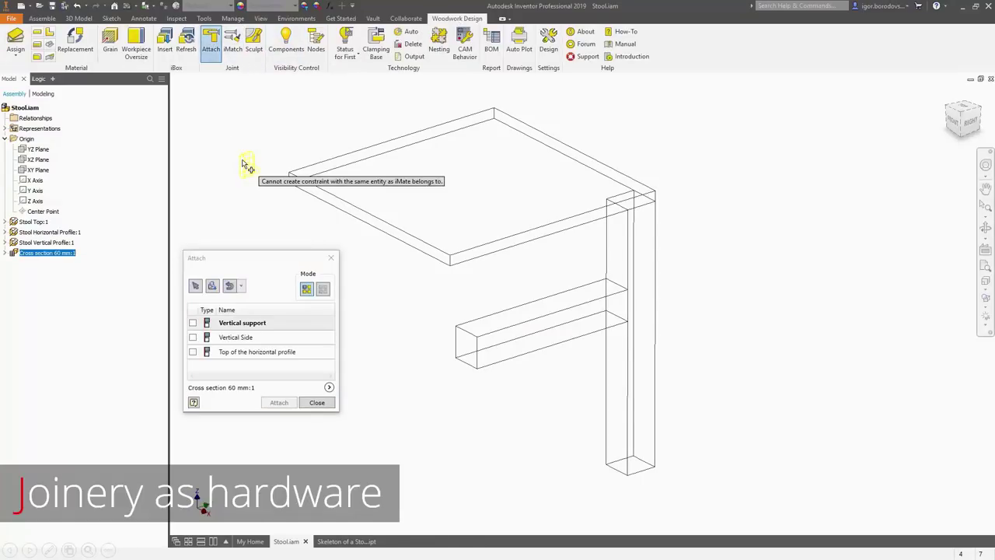
click(622, 274)
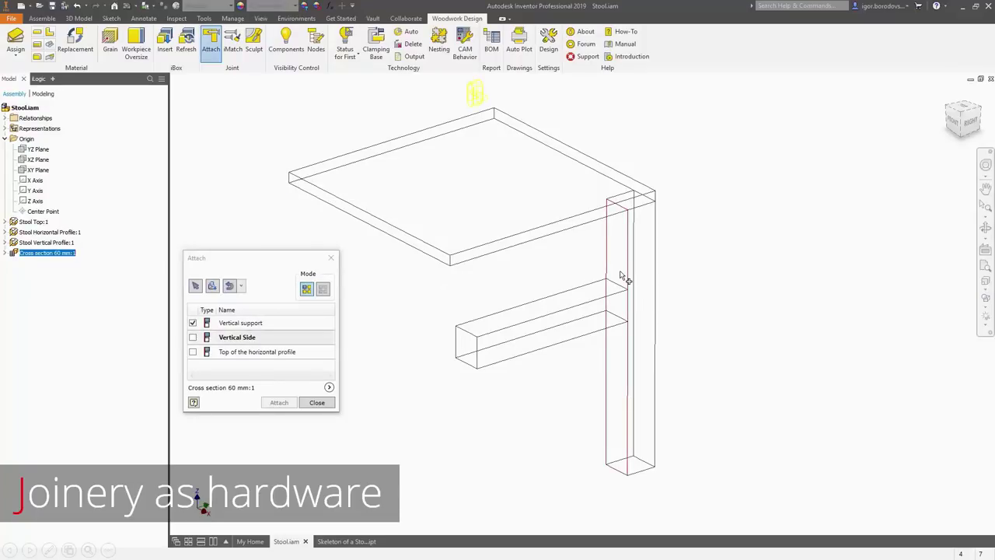
click(640, 273)
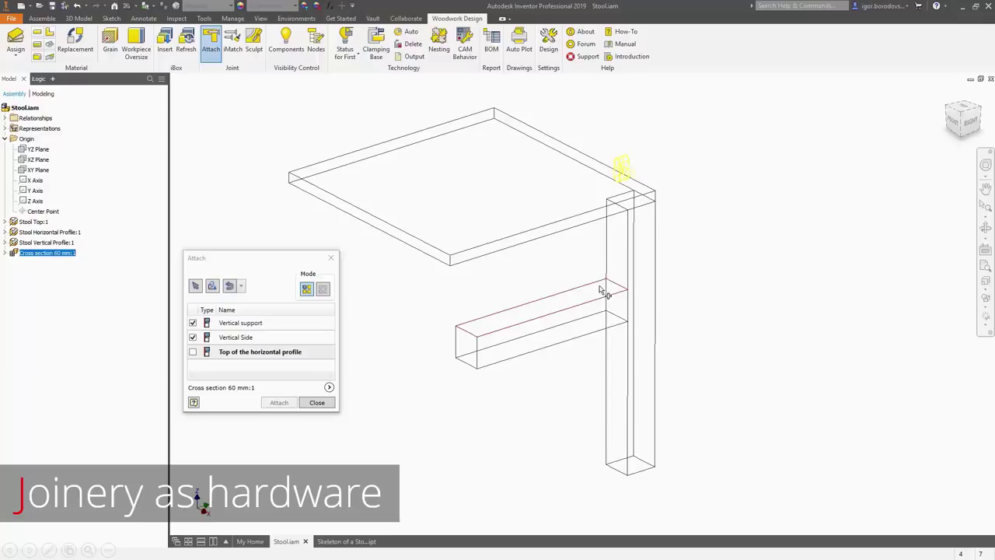
click(603, 289)
scroll(686, 314, down, 6)
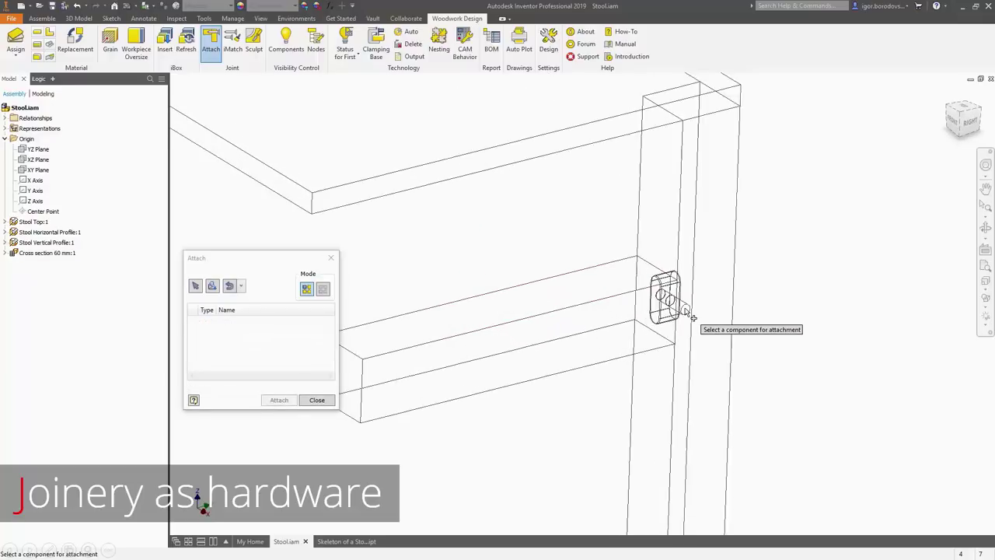
click(318, 400)
scroll(325, 406, up, 5)
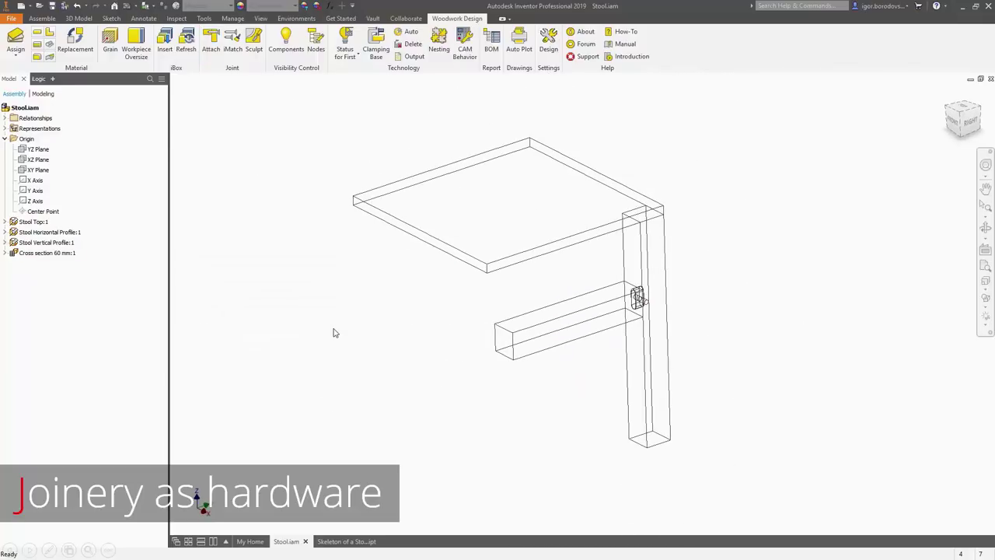
right_click(334, 332)
click(362, 331)
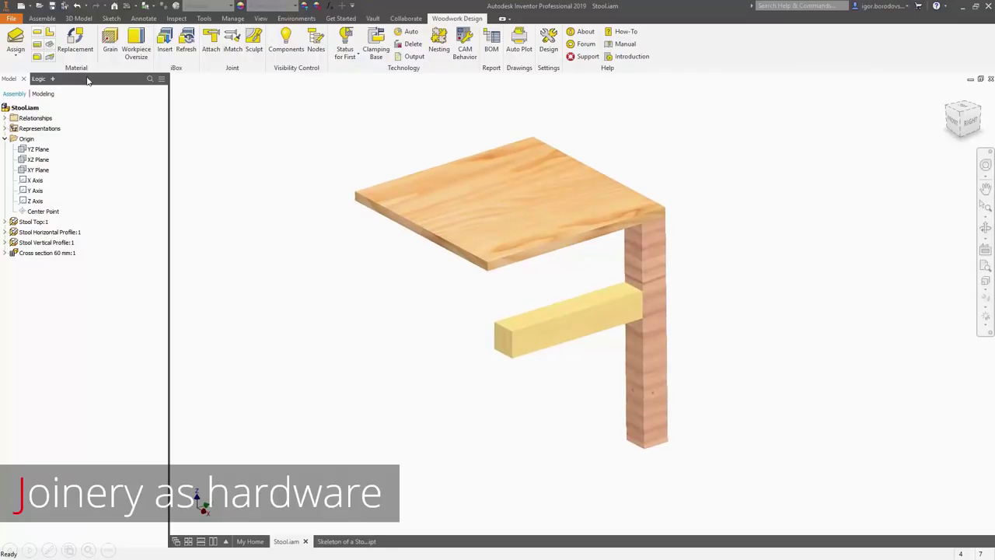
Mirror Cross section 60 mm:1 about the XZ plane with its status as reused, inserting the copy in the assembly.
click(42, 18)
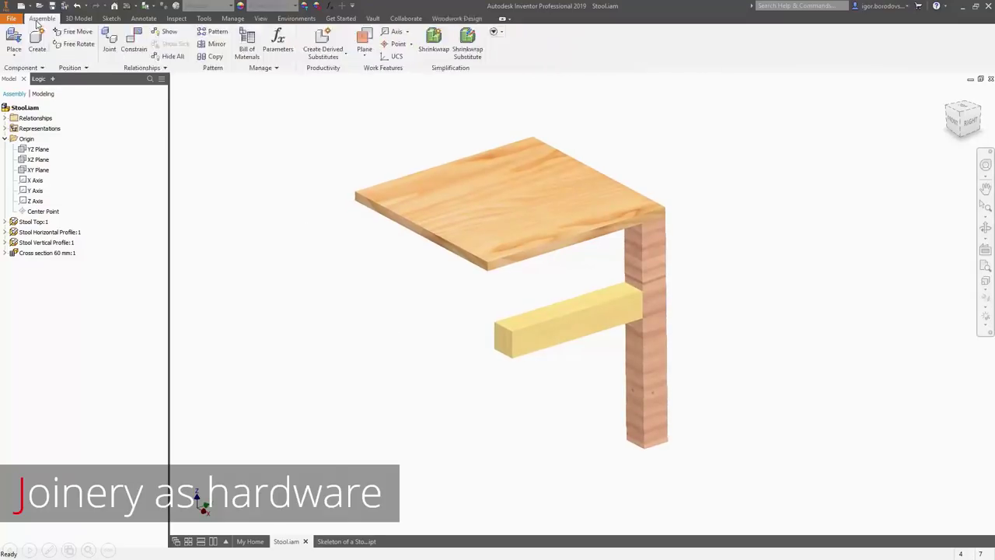
click(216, 43)
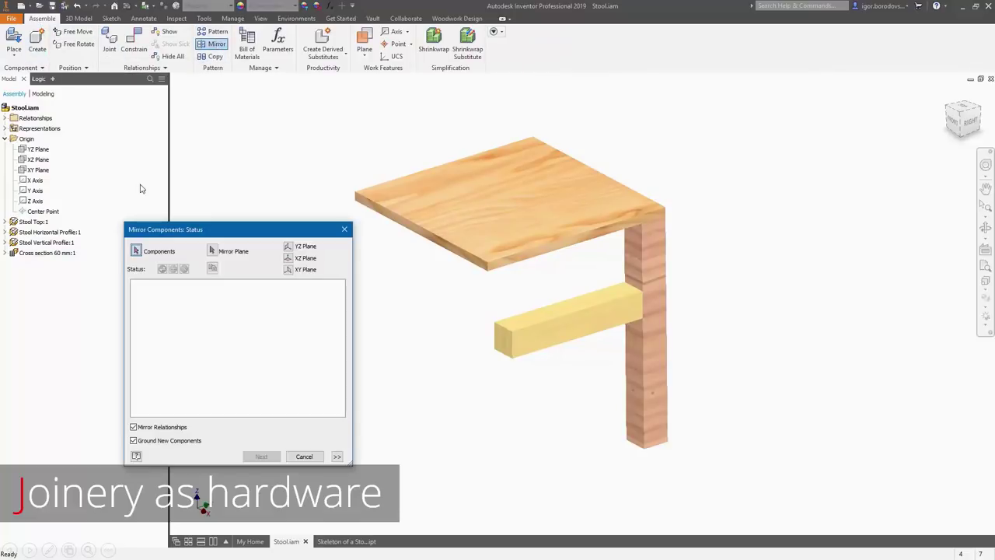
click(65, 254)
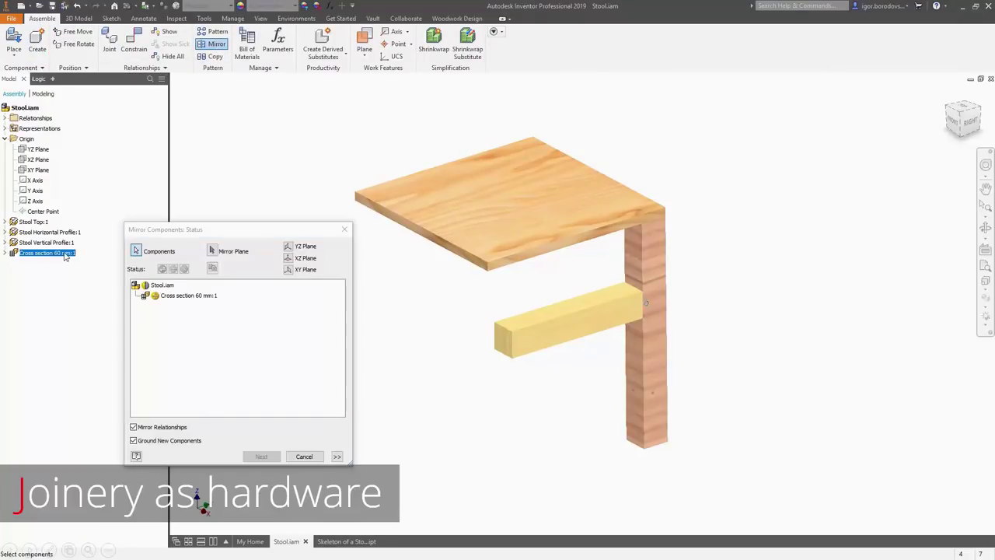
click(288, 258)
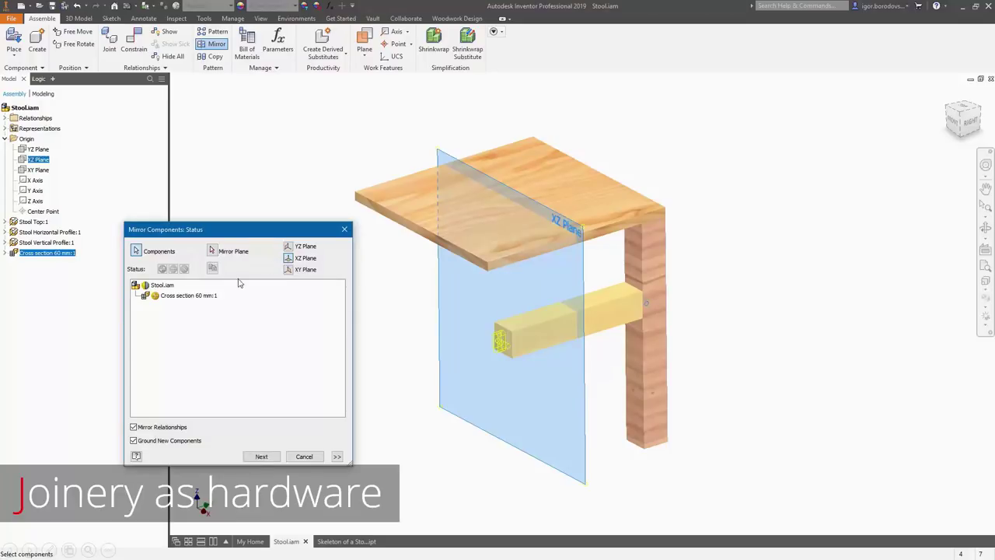
click(156, 296)
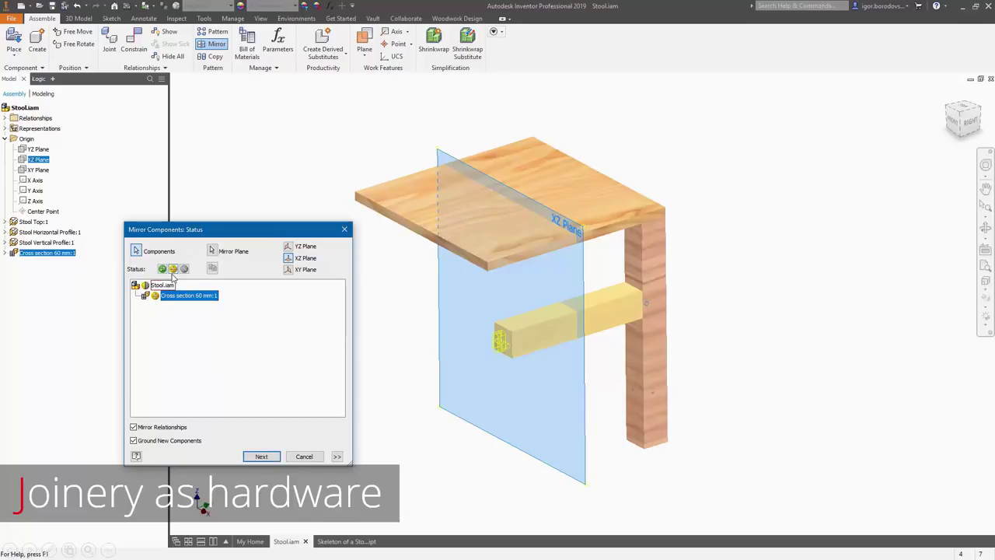
click(266, 457)
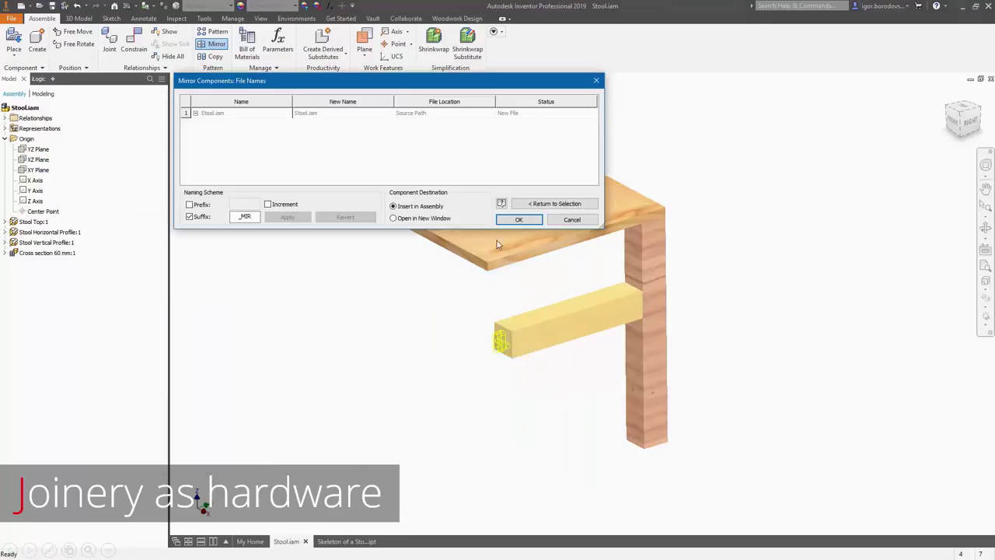
click(518, 220)
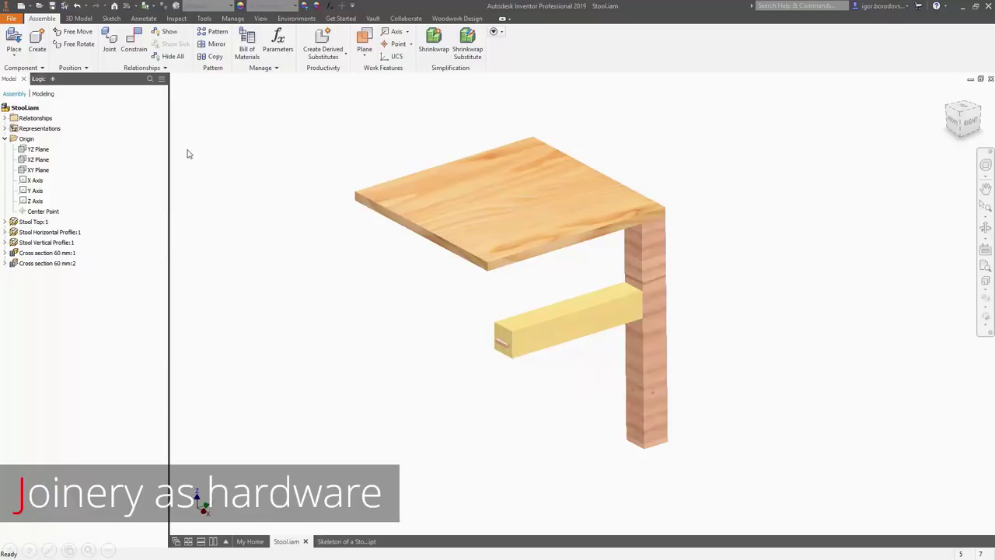
Pattern the horizontal profile, vertical profile and both wood joints circularly around the Z axis, with 4 occurrences at 90 degrees.
click(214, 31)
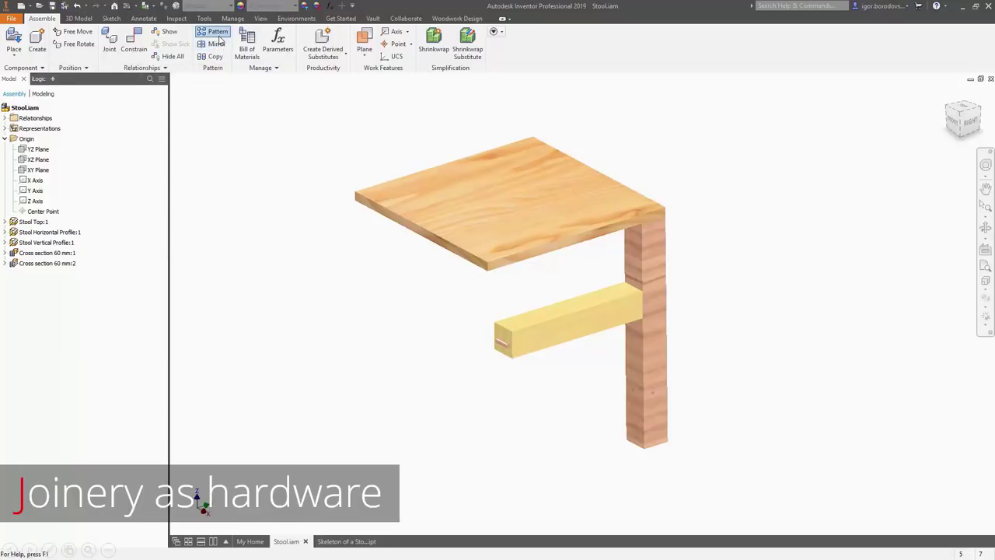
click(58, 232)
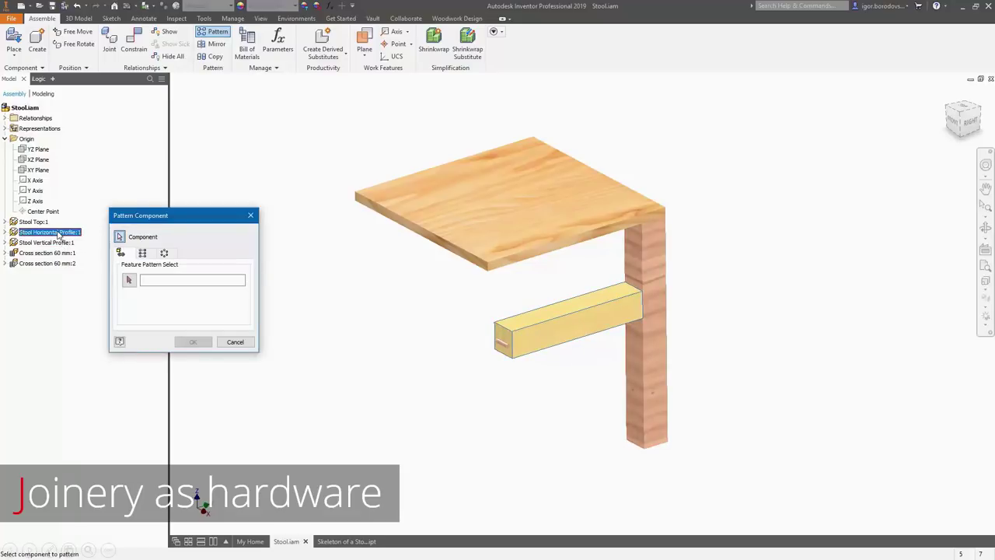
ctrl+click(58, 242)
ctrl+click(59, 253)
ctrl+click(60, 263)
click(164, 253)
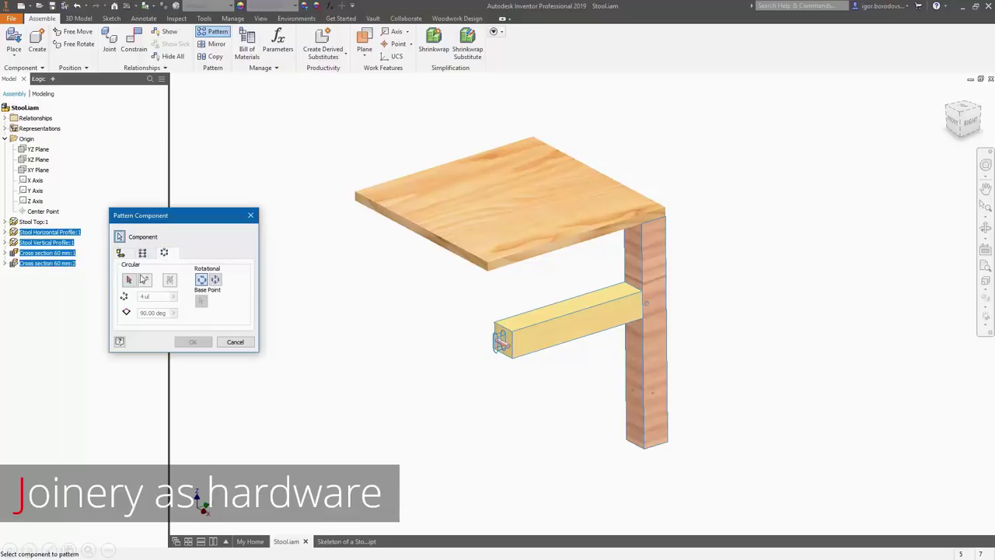
click(129, 281)
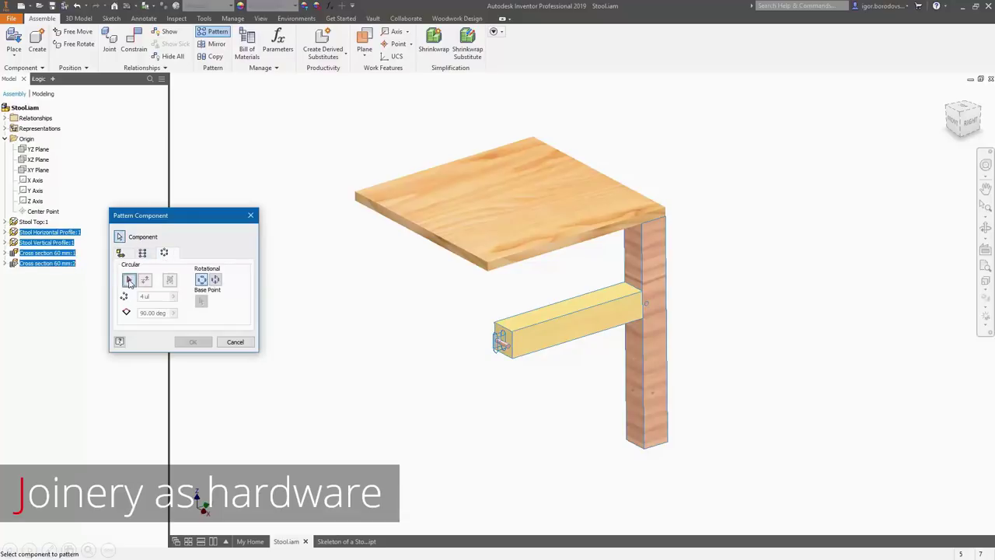
click(34, 200)
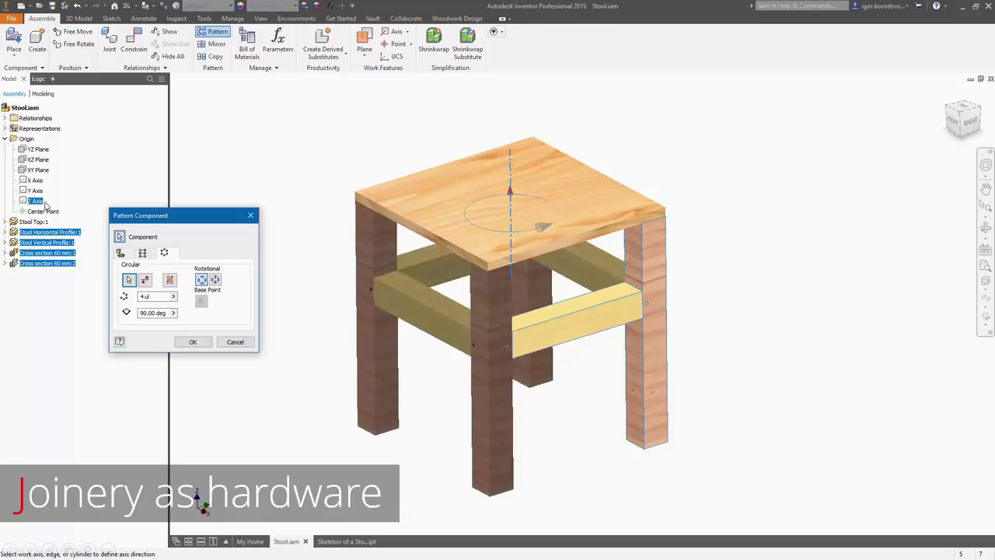
click(194, 343)
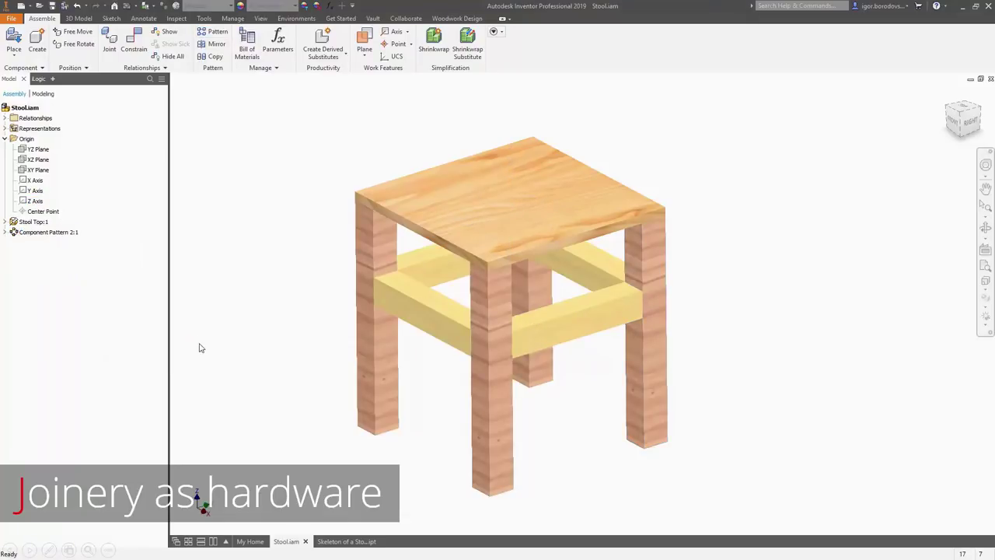
Sculpt the stool's woodwork parts with the placed wood joints and close the Sculpt command.
click(455, 20)
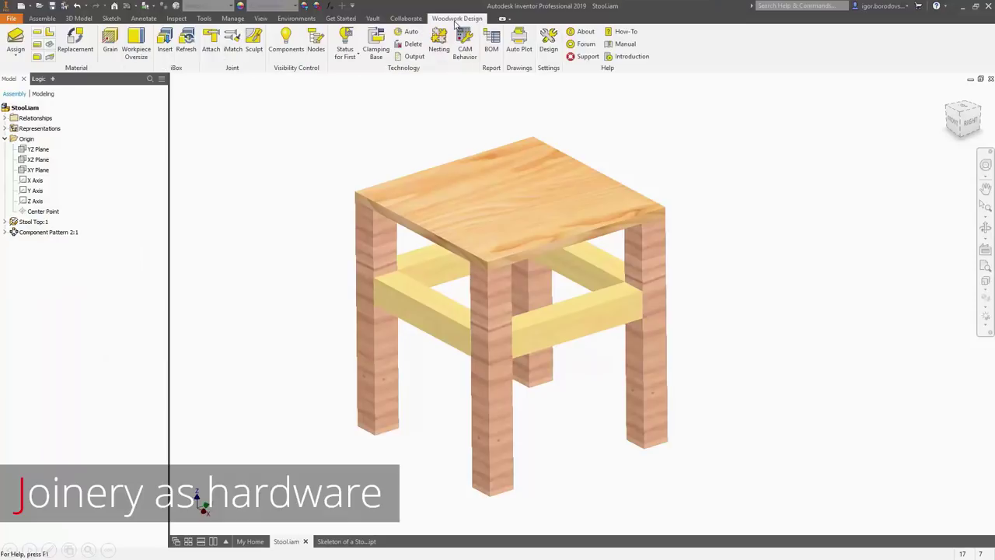
click(254, 41)
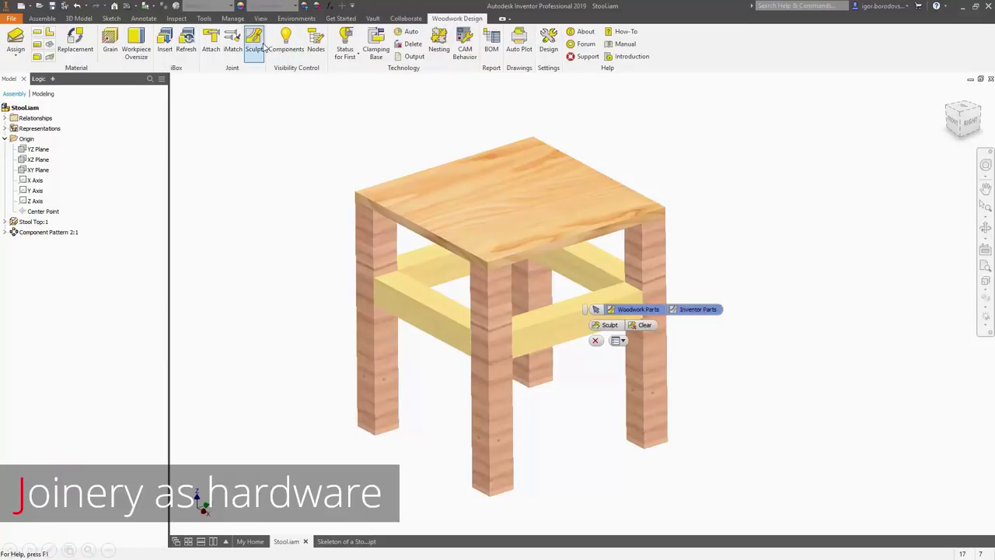
click(606, 325)
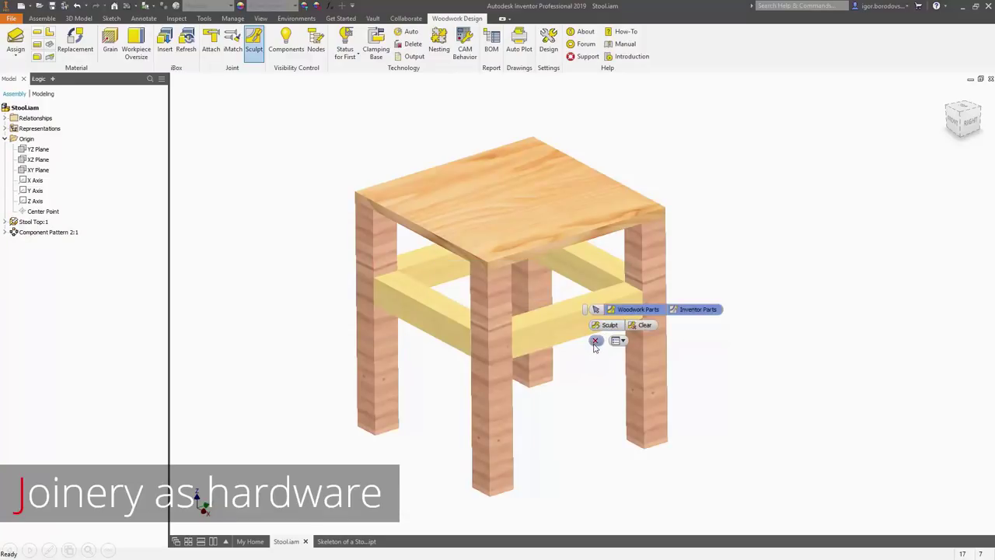
click(596, 341)
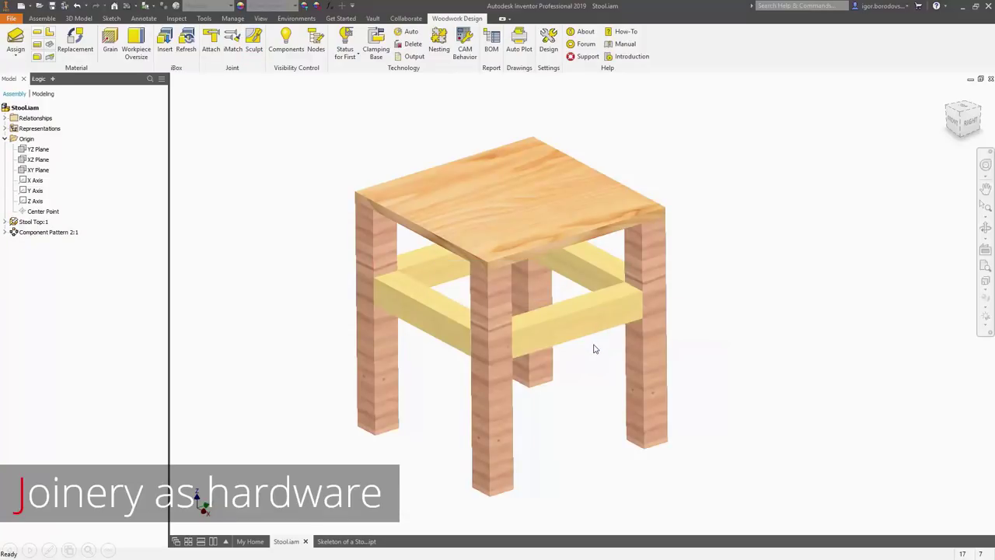
Open Stool Horizontal Profile from the pattern's first element, examine its drilled end tenons, and close it without saving.
click(6, 232)
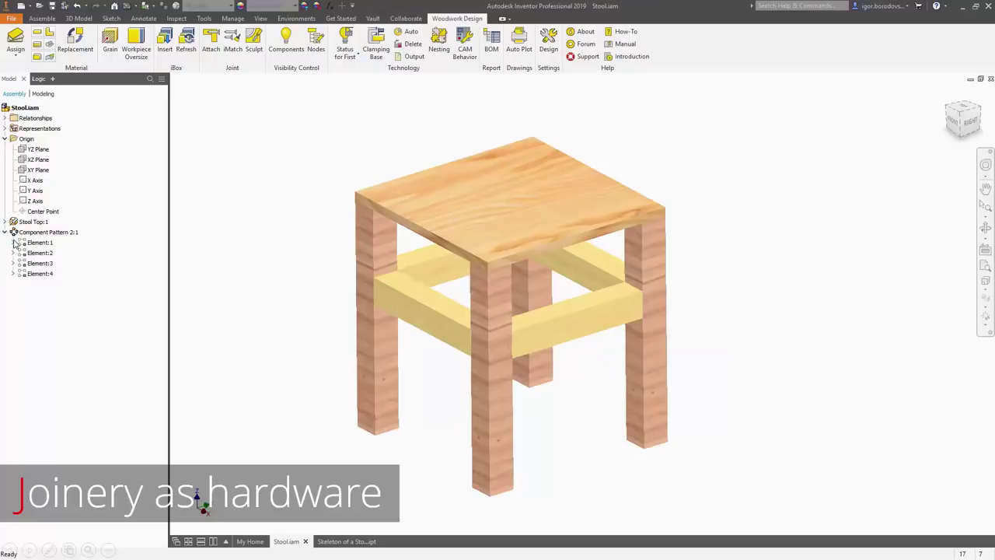
click(14, 242)
right_click(48, 258)
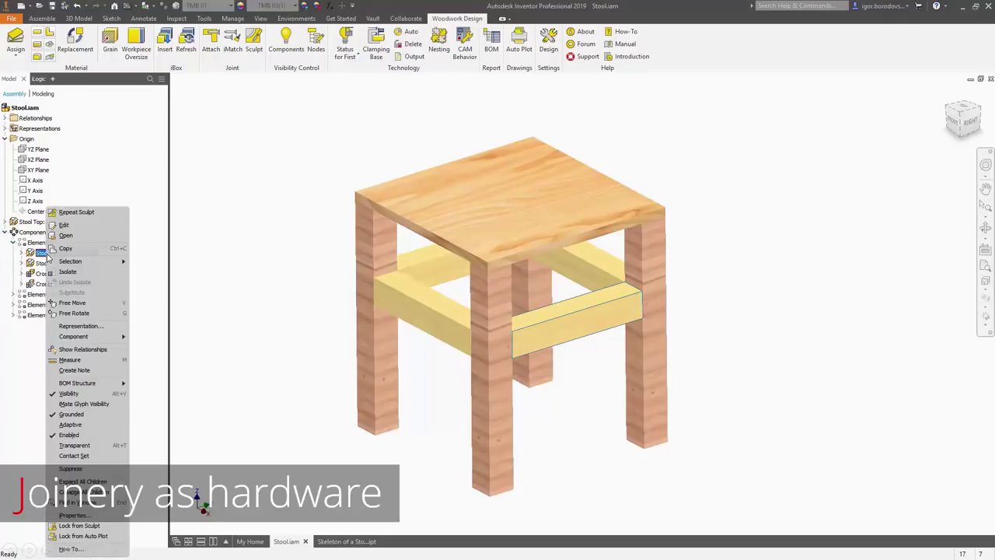
click(61, 255)
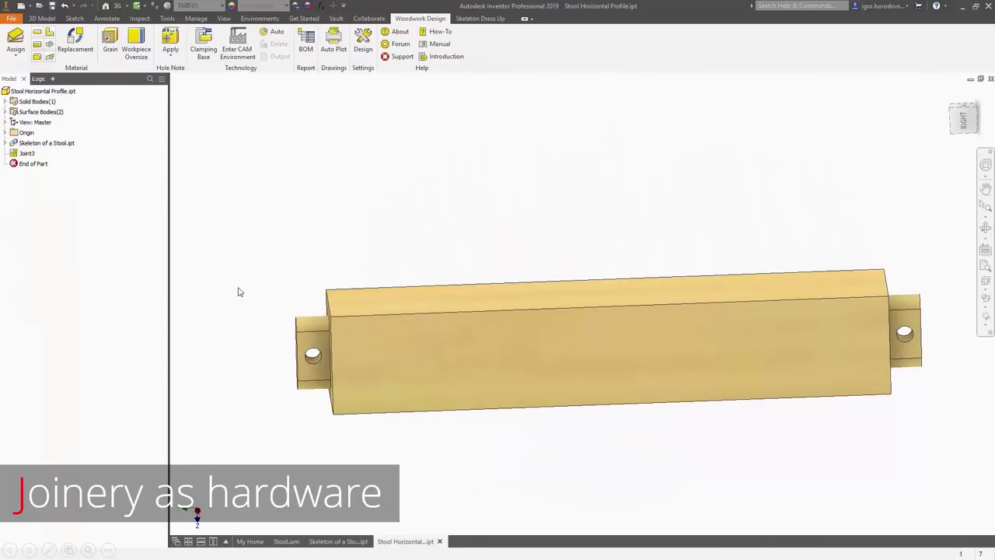
click(990, 79)
click(465, 306)
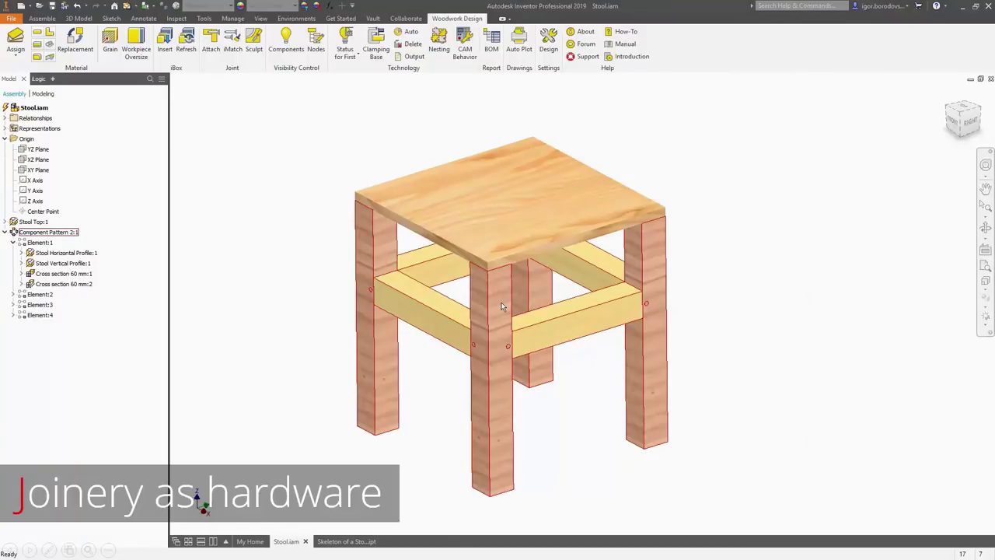
Open Stool Vertical Profile, examine the mortises in its adjacent faces, and close it without saving.
click(61, 264)
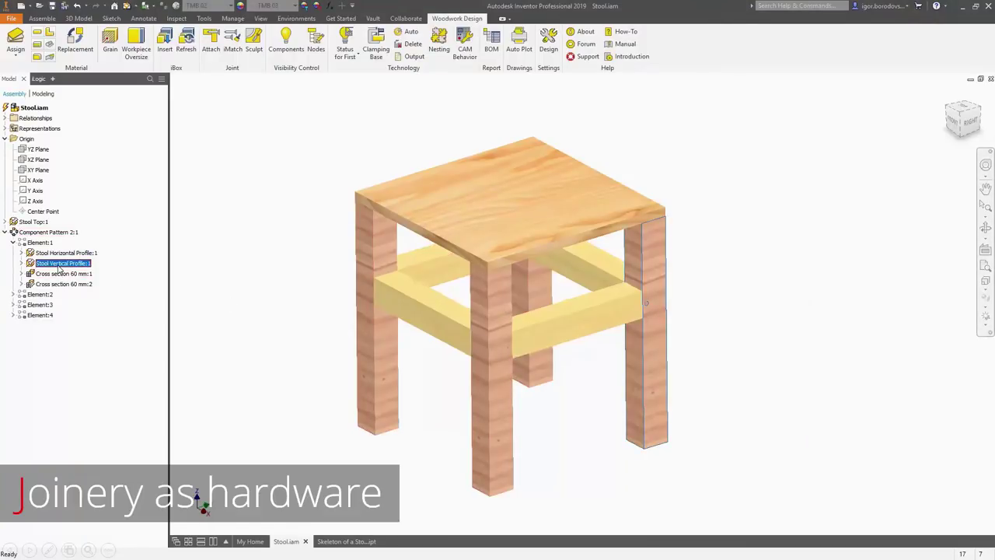
right_click(61, 267)
click(70, 248)
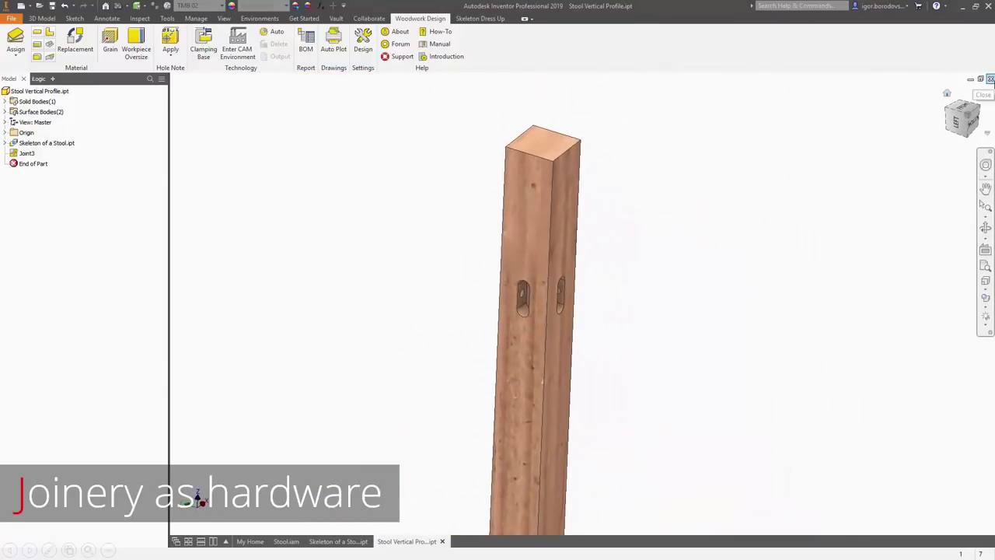
click(990, 80)
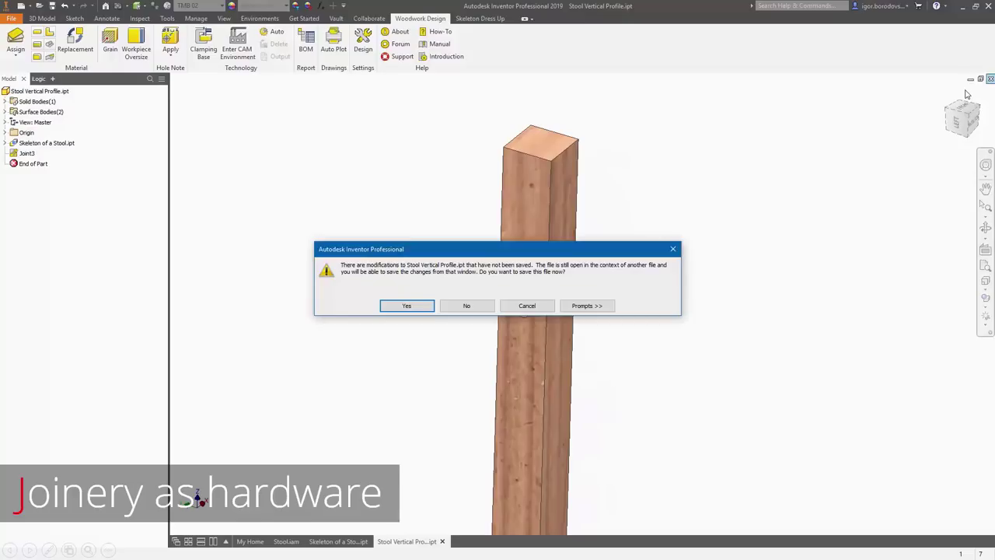
click(466, 306)
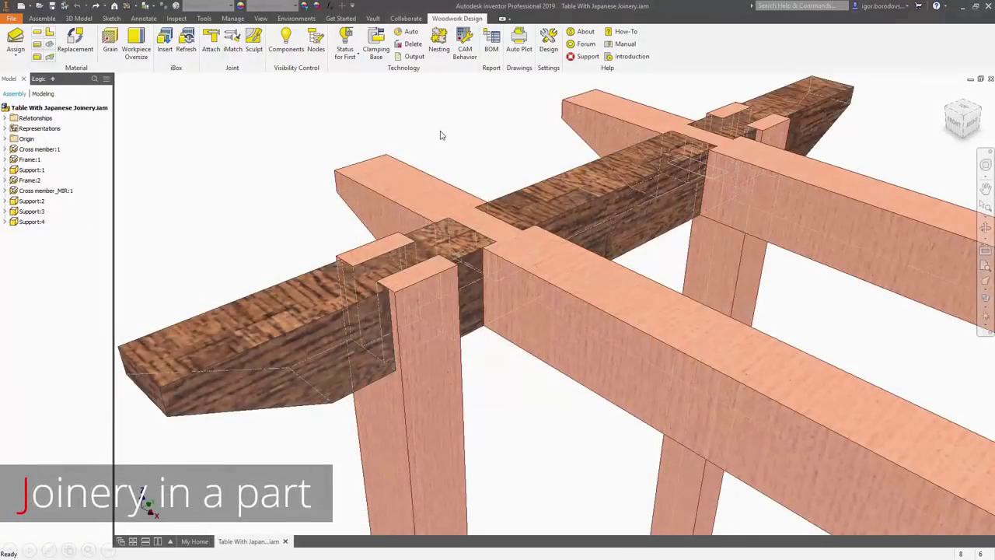
Slide Support:1 along the cross member away from the frame beam and Sculpt the table's joints.
click(436, 259)
drag(427, 309, 343, 325)
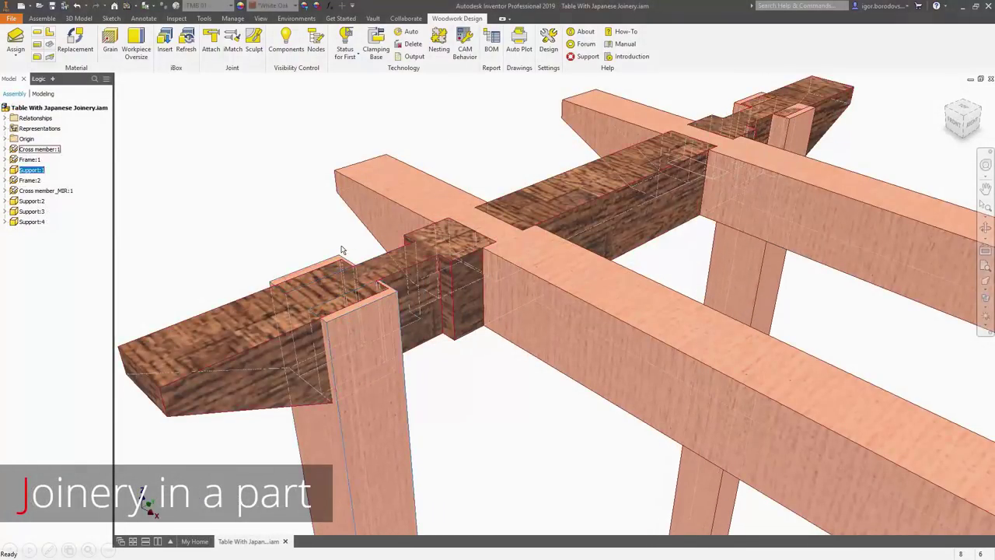
click(256, 45)
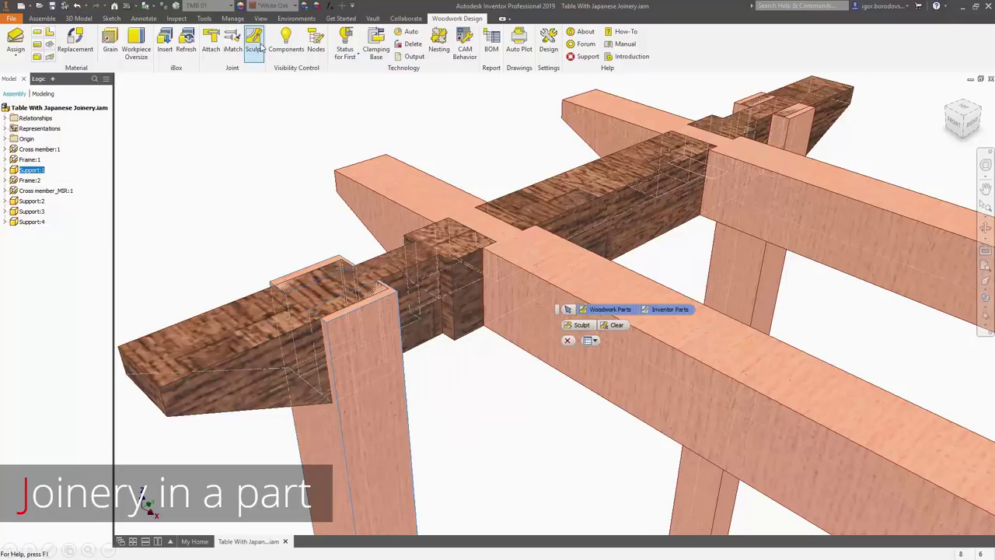
click(568, 326)
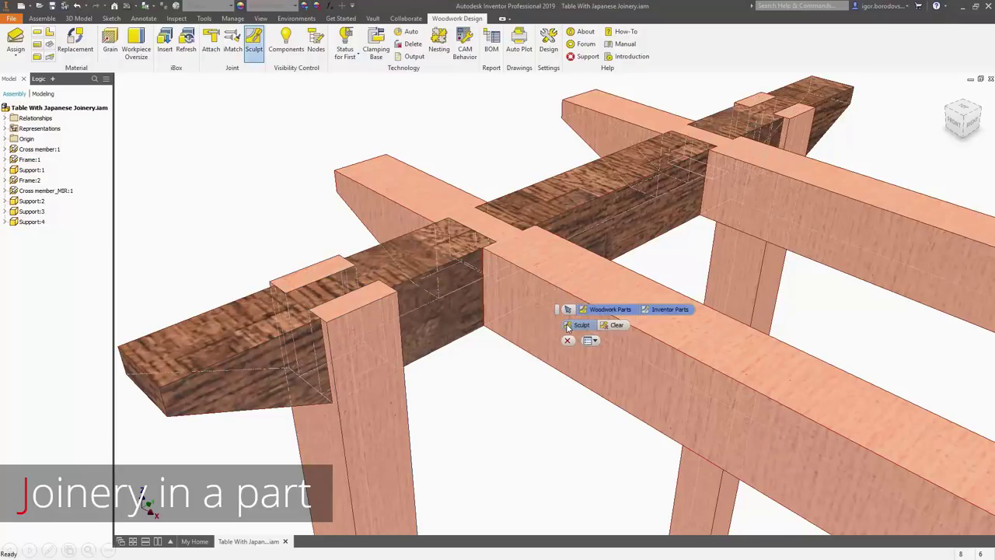
Slide Support:1 back toward the frame beam and Sculpt again, checking the cross member's notches in place before returning to the assembly.
drag(375, 395, 451, 370)
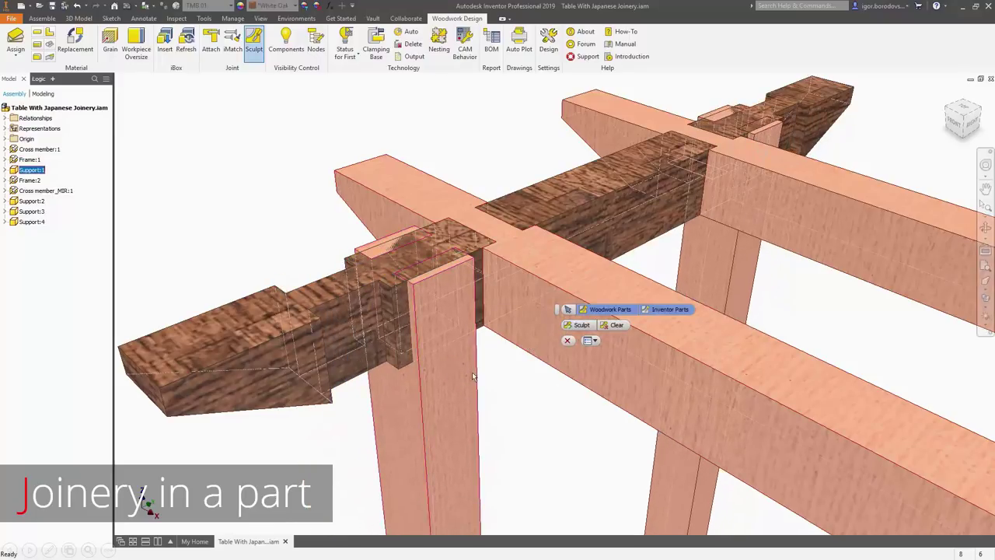
click(581, 324)
double_click(597, 195)
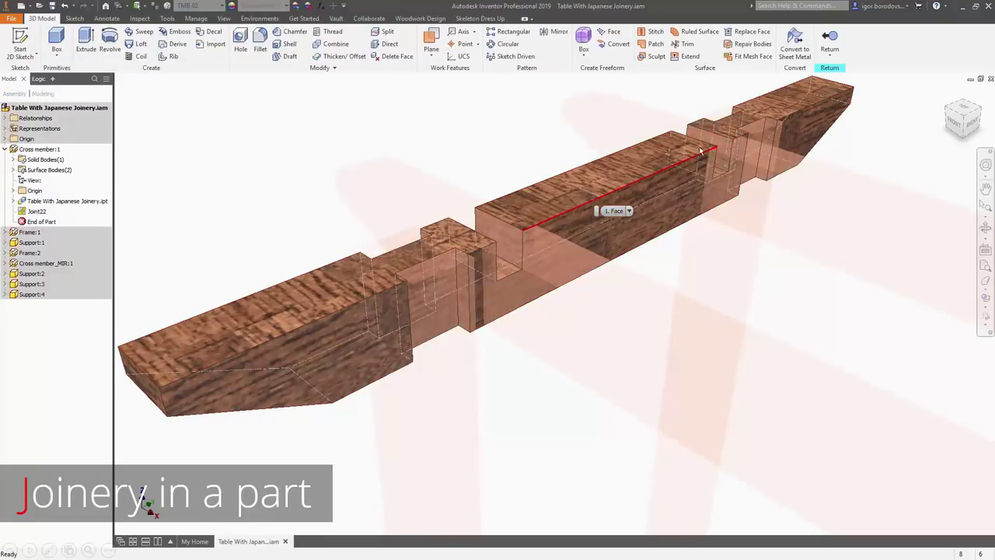
click(830, 40)
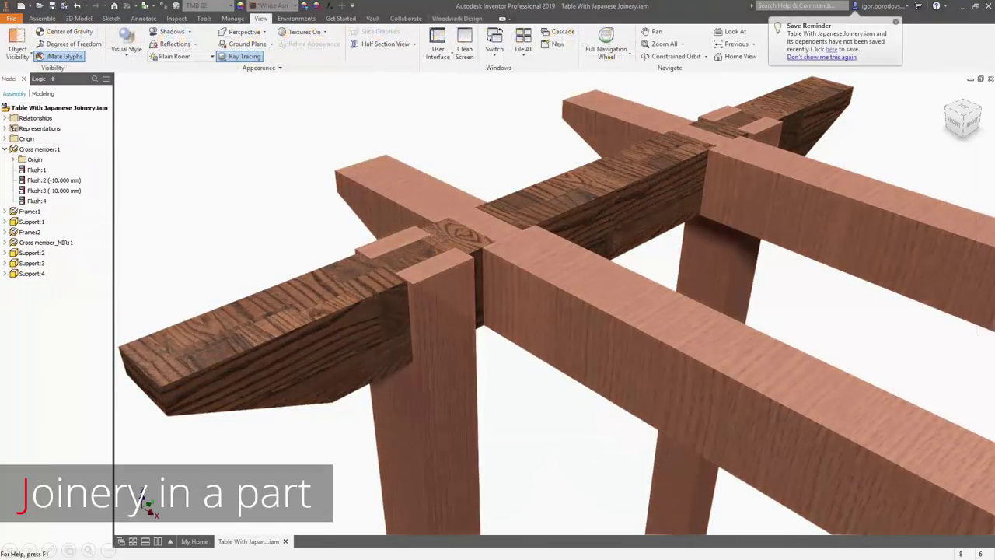